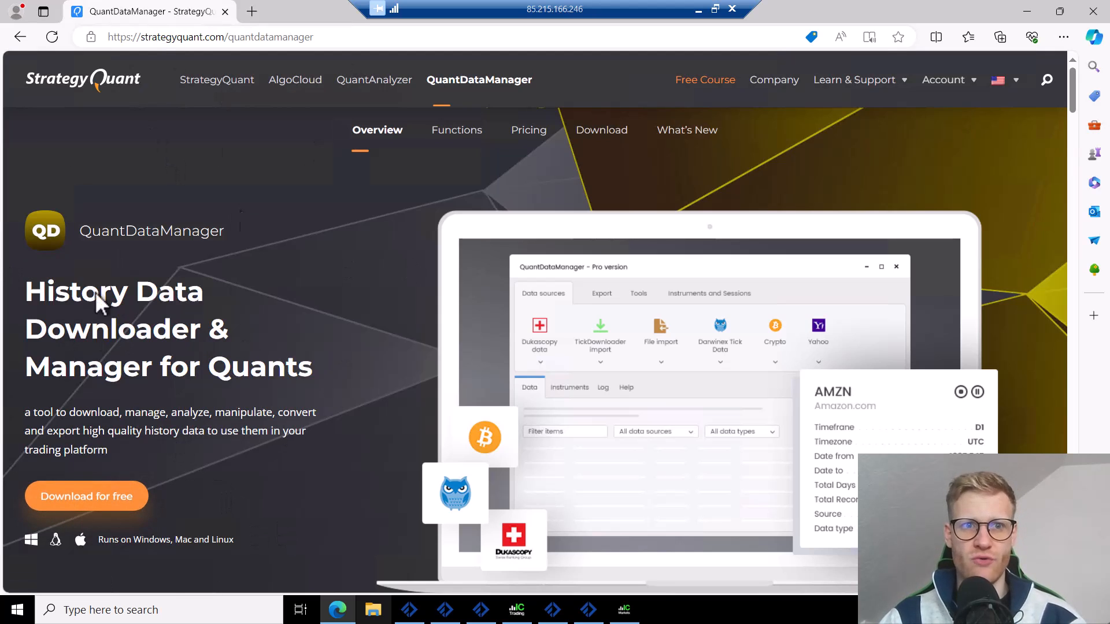
Step: Open the QuantDataManager plan comparison, review the Free and Pro plans, and choose the Free plan
left_click(88, 501)
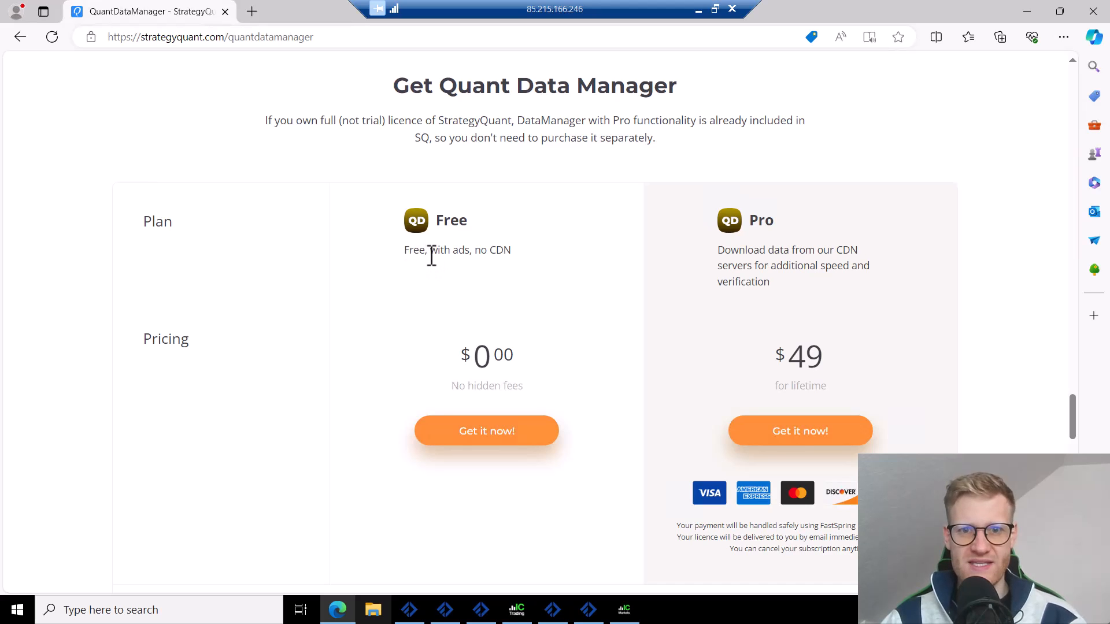
triple_click(431, 255)
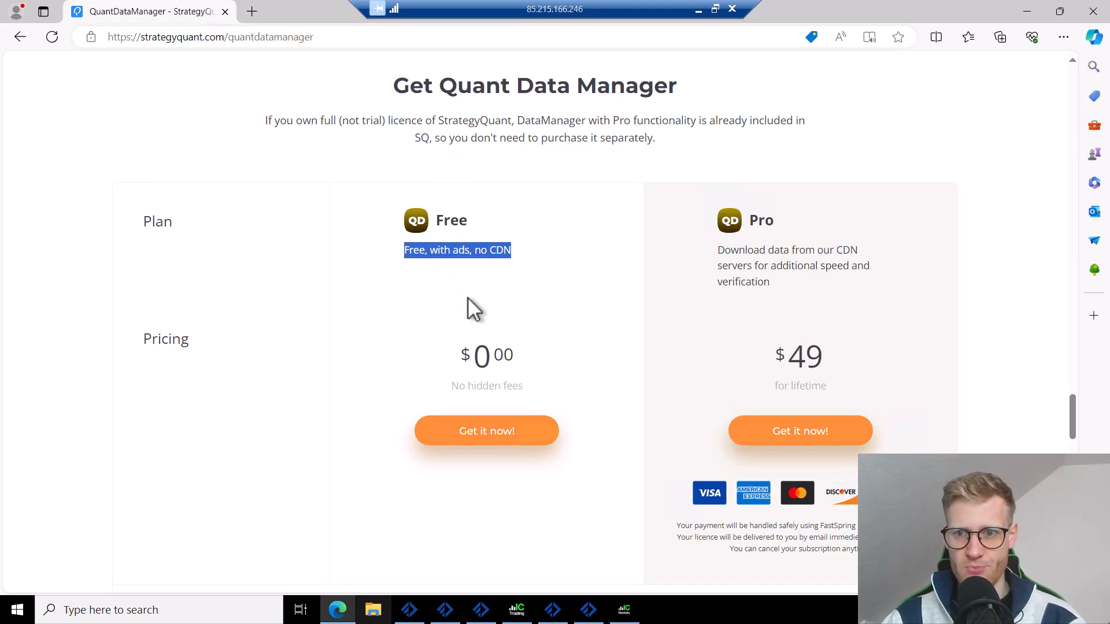
left_click(537, 265)
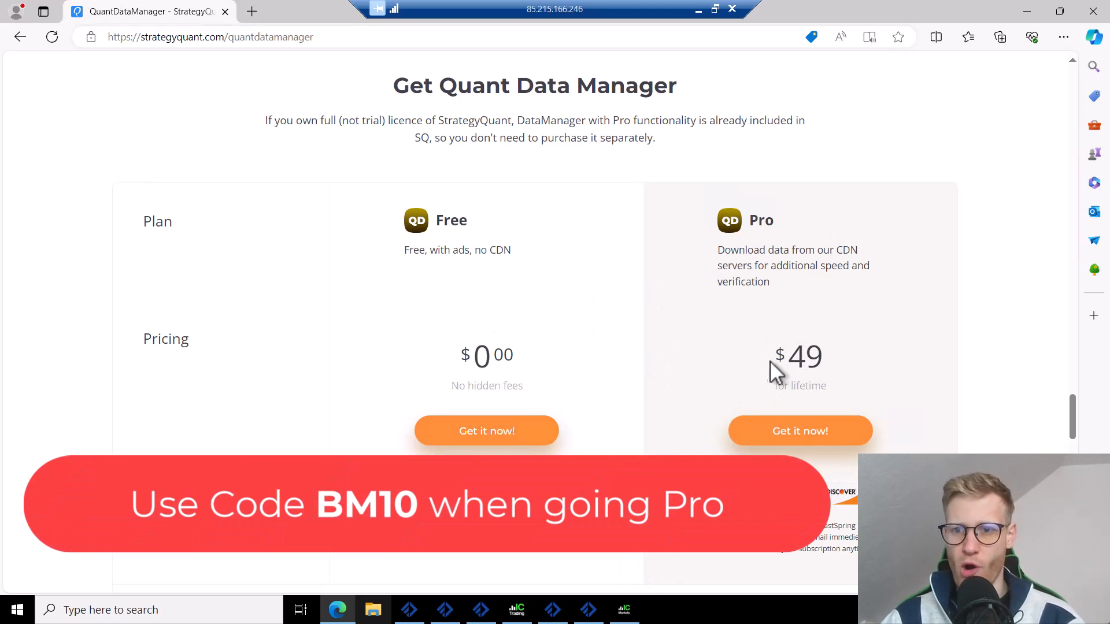
double_click(817, 363)
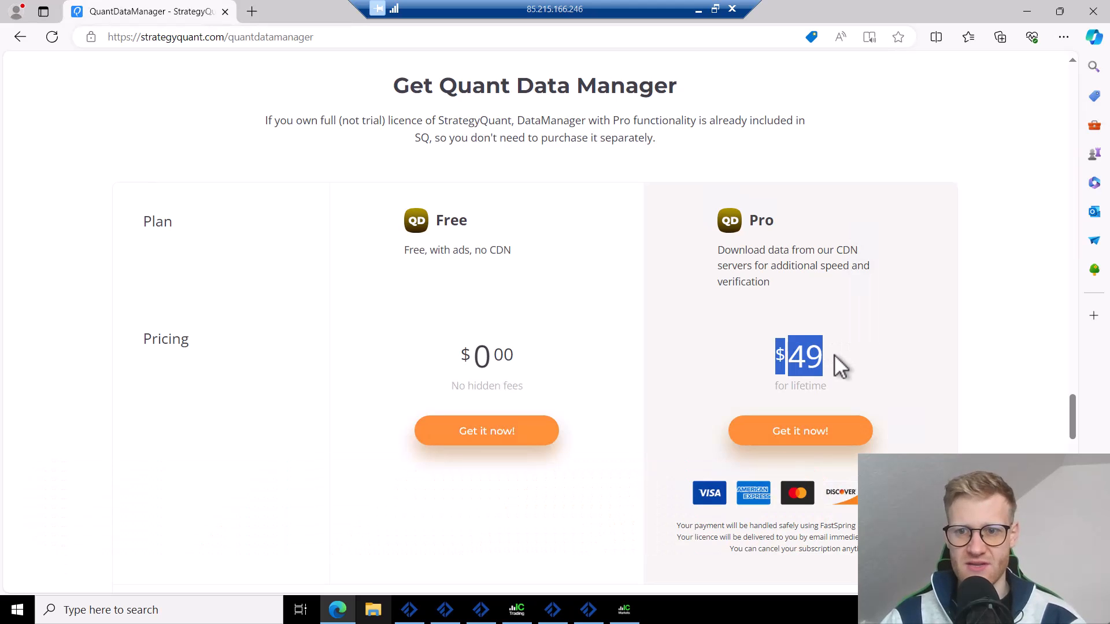
left_click(714, 357)
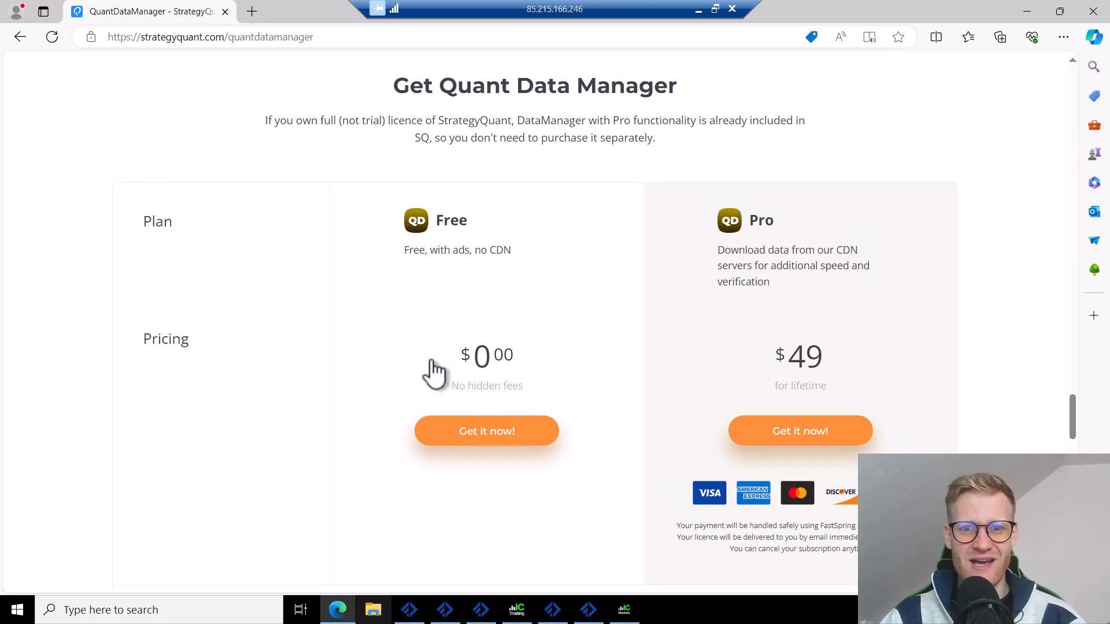
left_click(495, 439)
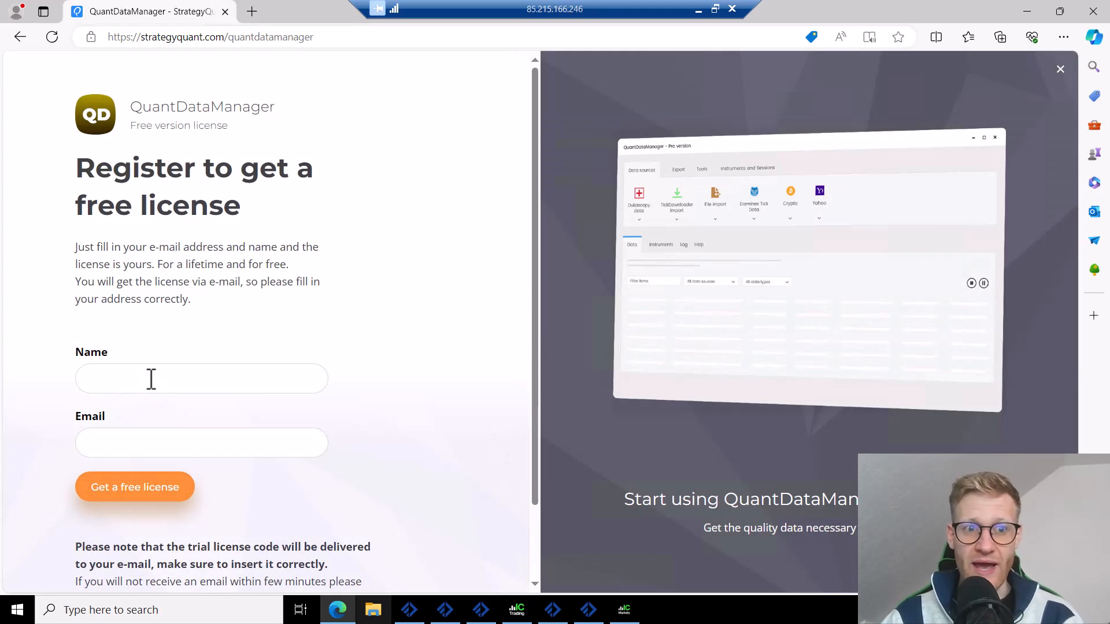
Step: Fill in the registration form with the registrant's name and e-mail address and request the free license
left_click(152, 379)
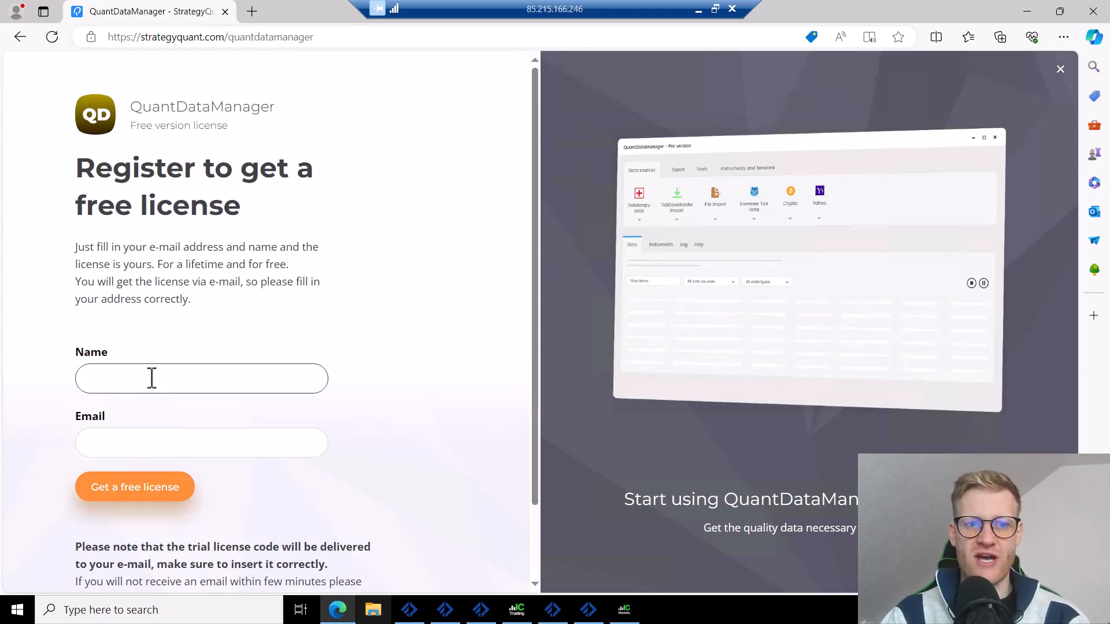
type("rene")
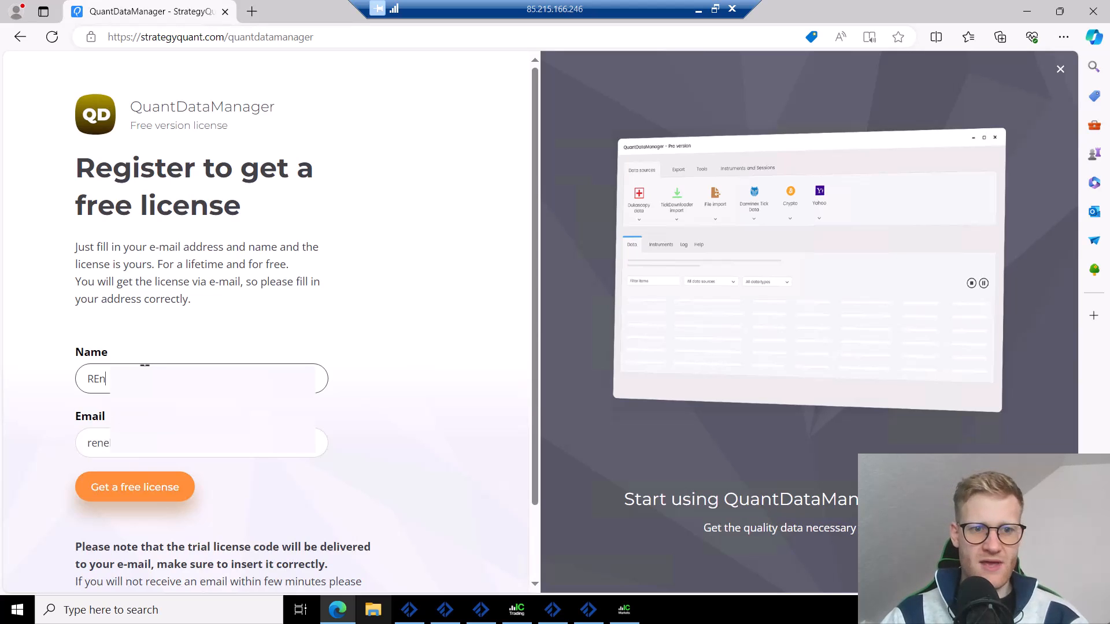
type("é")
key("BackSpace")
key("BackSpace")
type("ené")
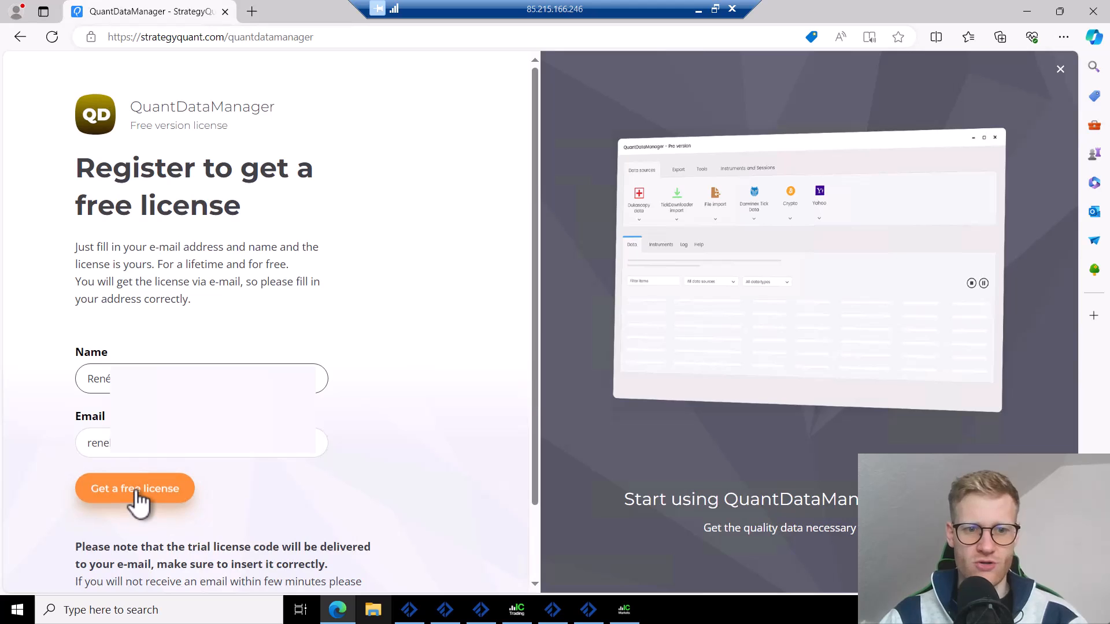
left_click(137, 490)
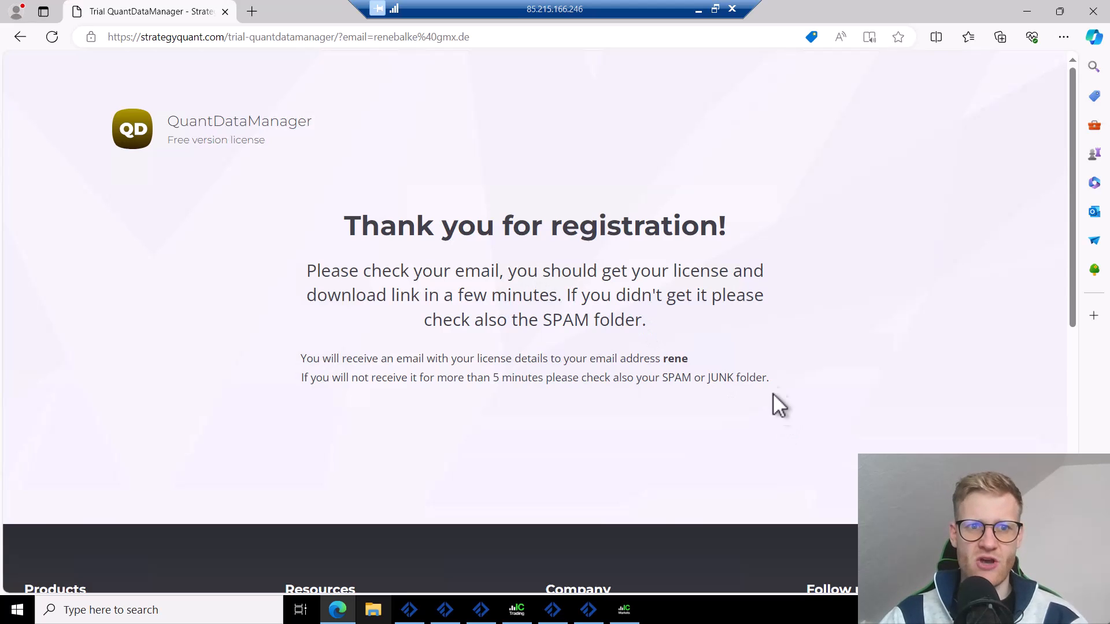
Step: Switch to the local mail app, open StrategyQuant's free license e-mail and follow its subscribe and download link
left_click(697, 8)
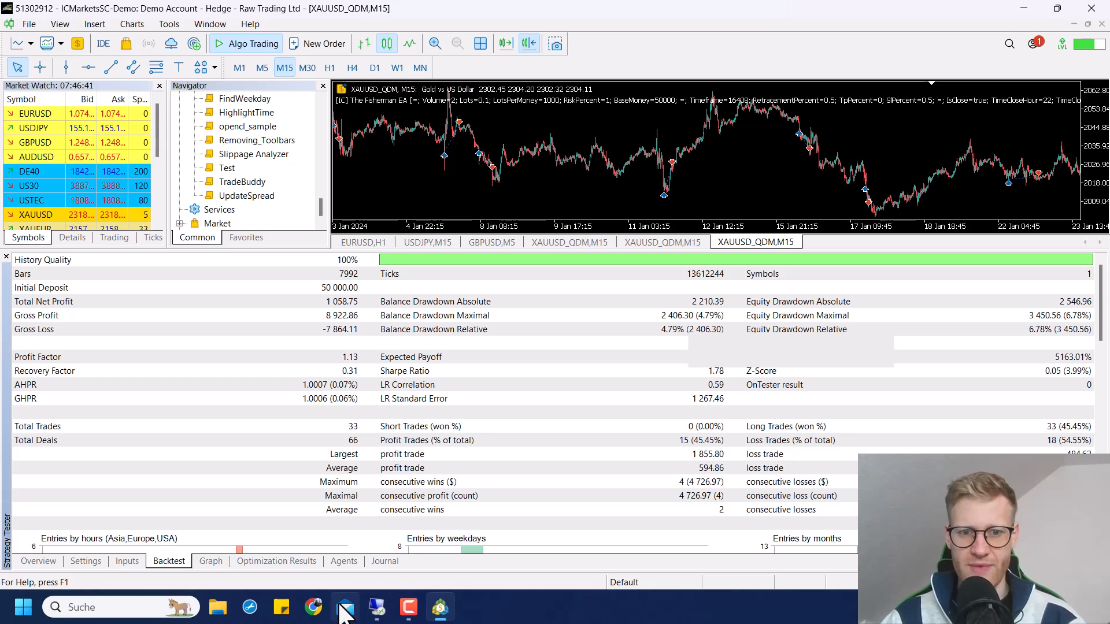
left_click(345, 608)
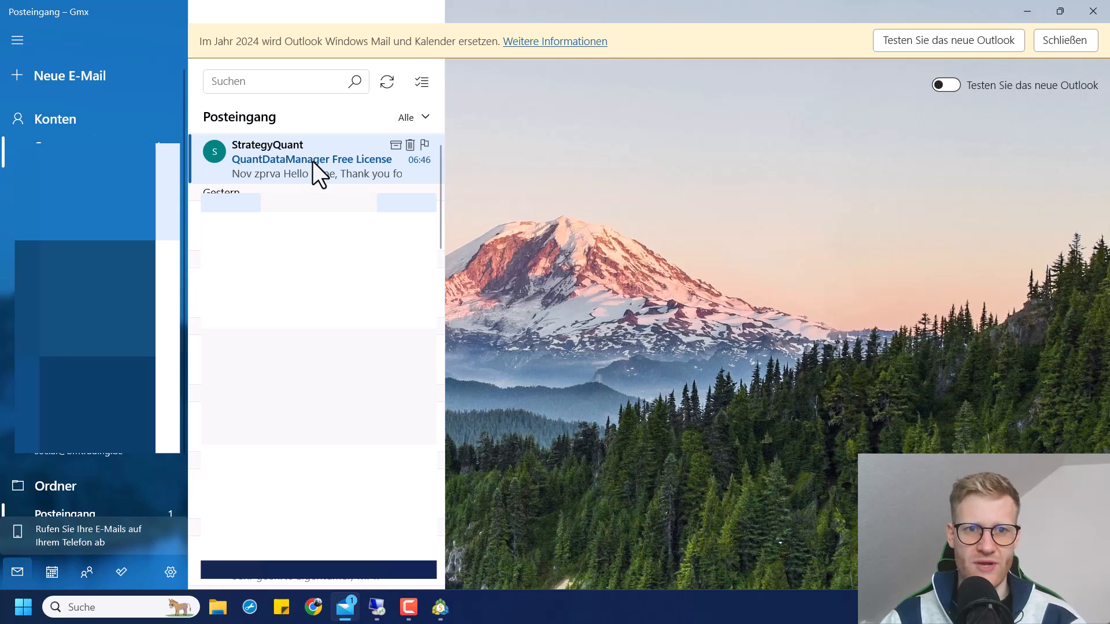
left_click(313, 161)
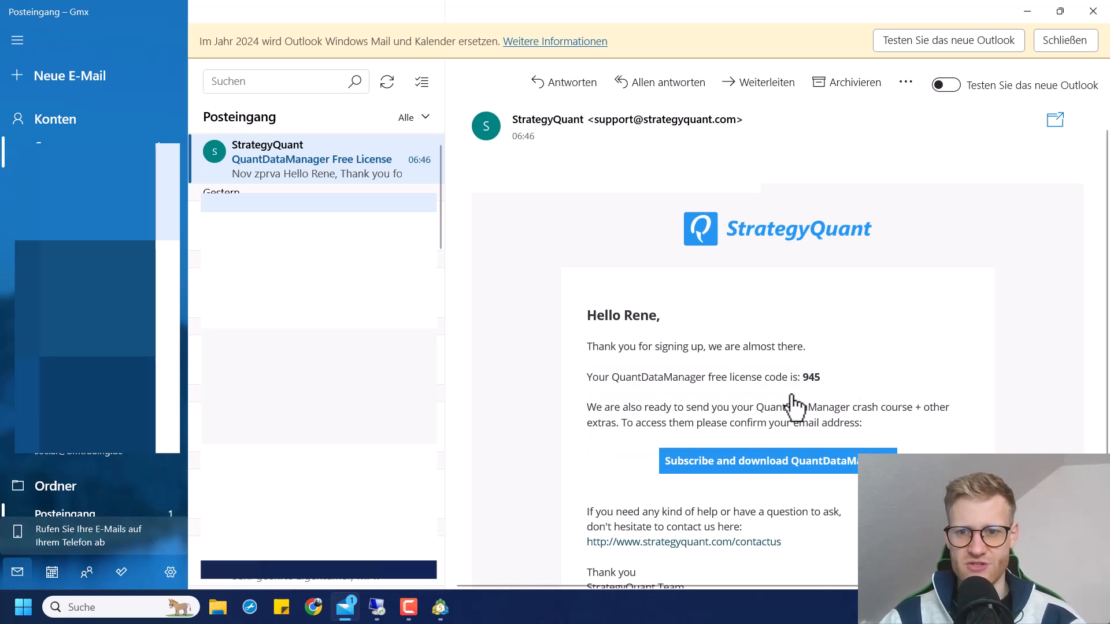
left_click(773, 462)
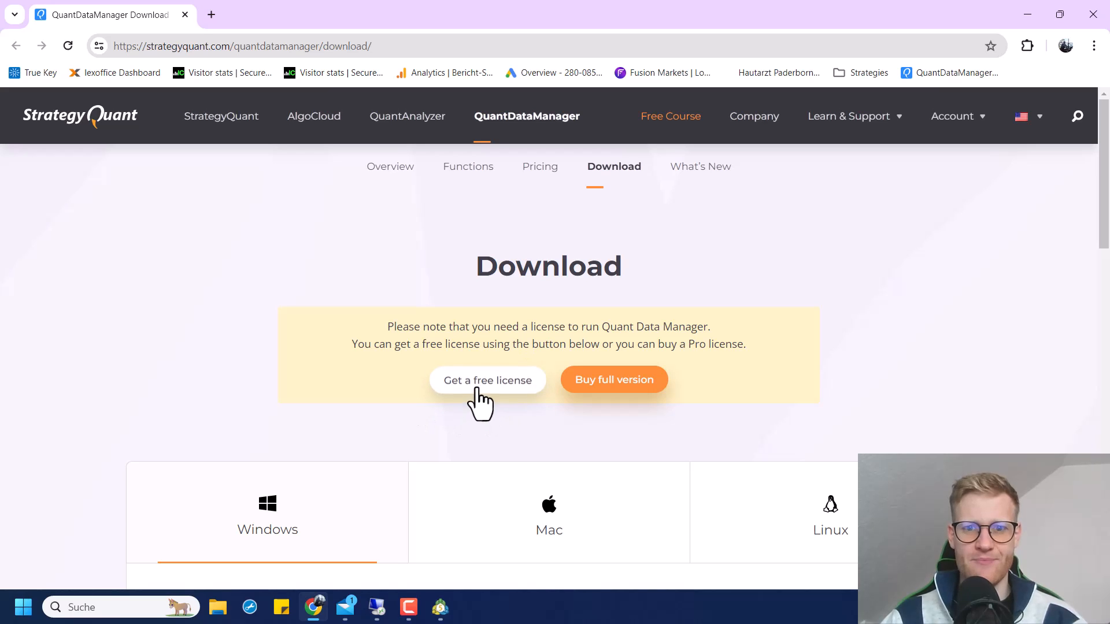
Step: Download the QuantDataManager installer for Windows from the download page
scroll(436, 412, "down", 1)
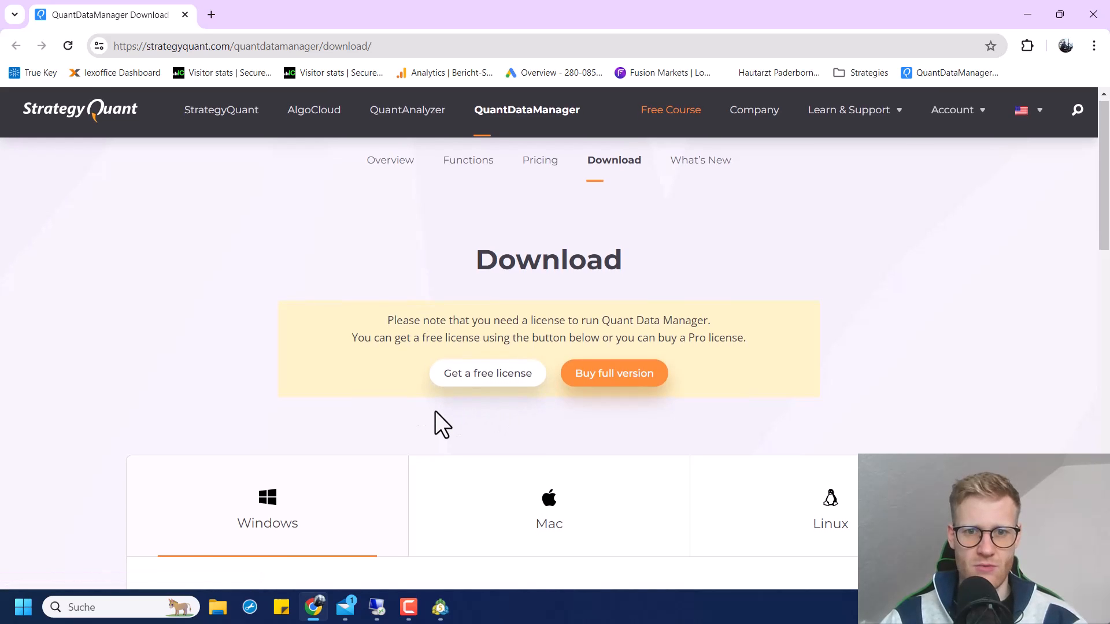
scroll(435, 412, "down", 4)
scroll(435, 411, "up", 3)
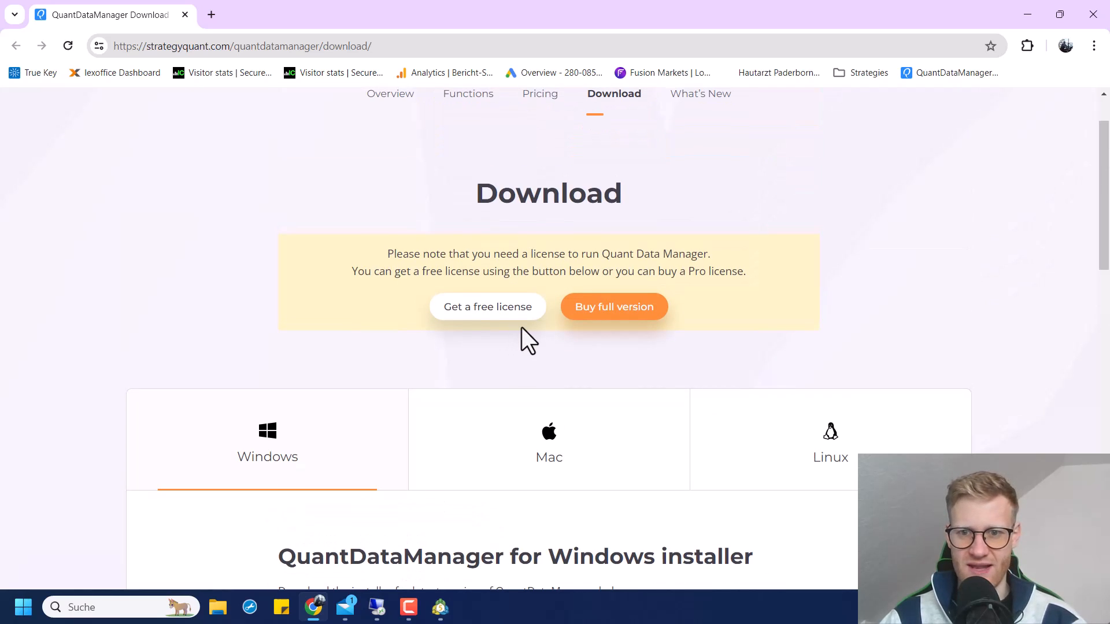
scroll(522, 363, "down", 4)
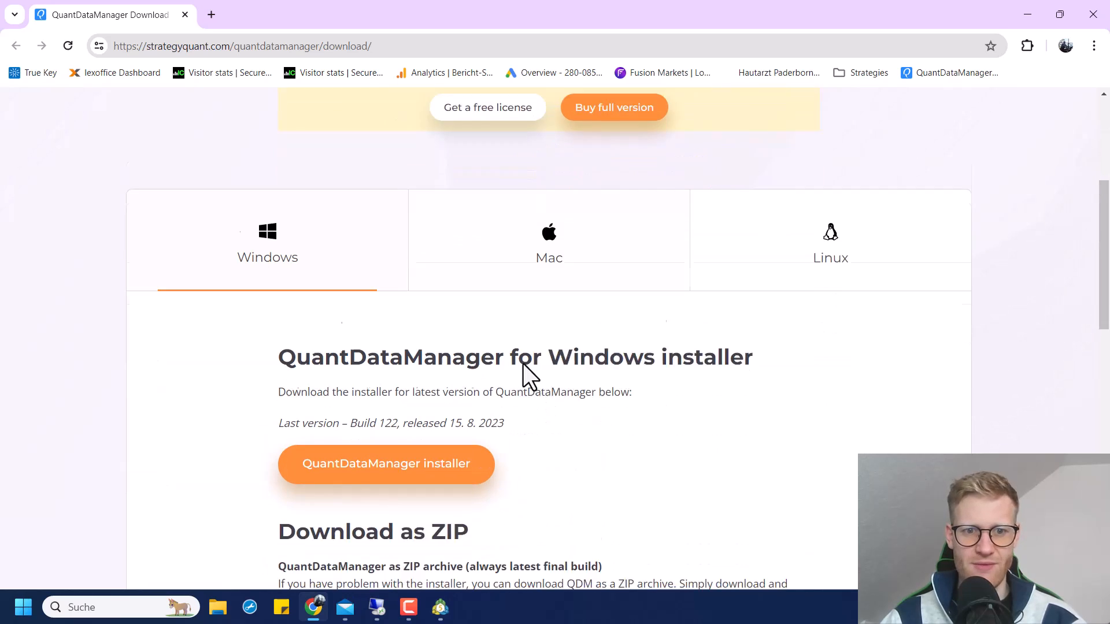
scroll(297, 210, "down", 1)
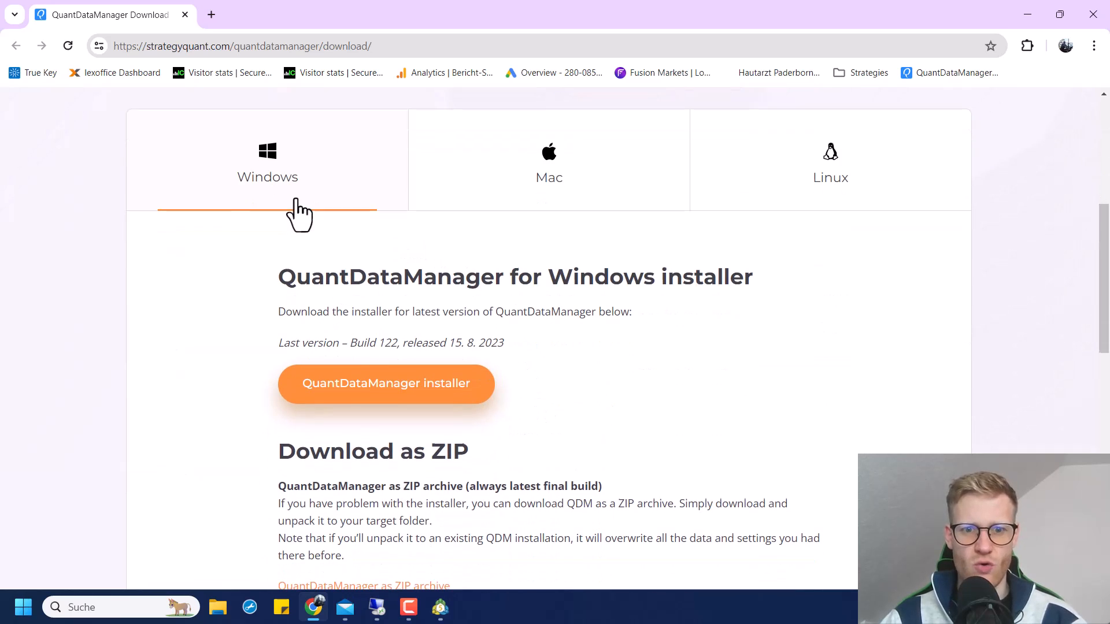
scroll(382, 376, "down", 1)
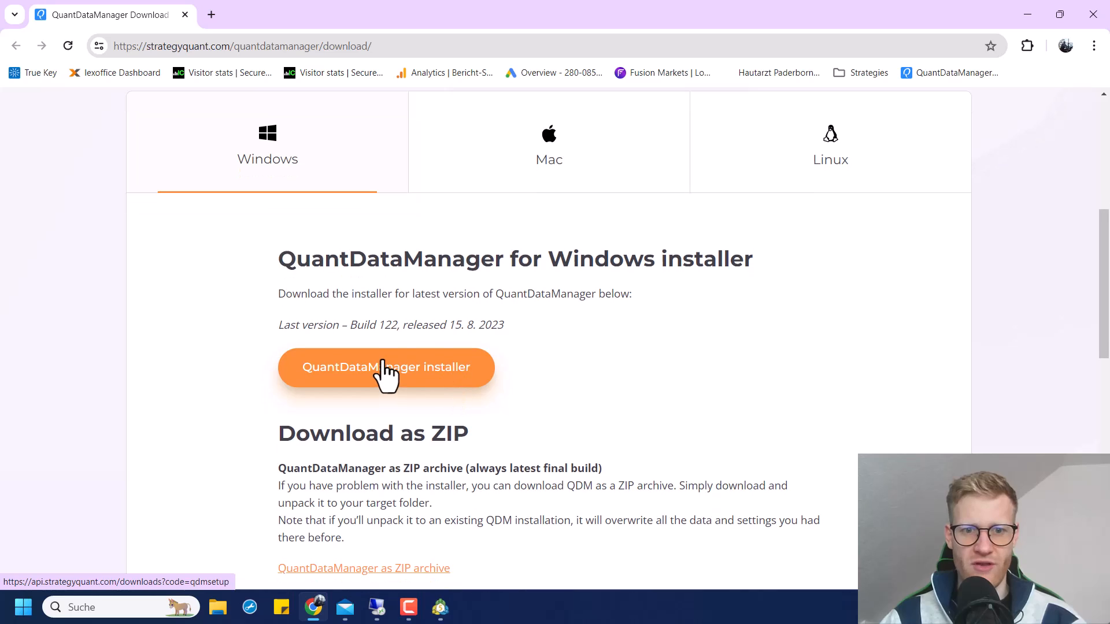
left_click(383, 363)
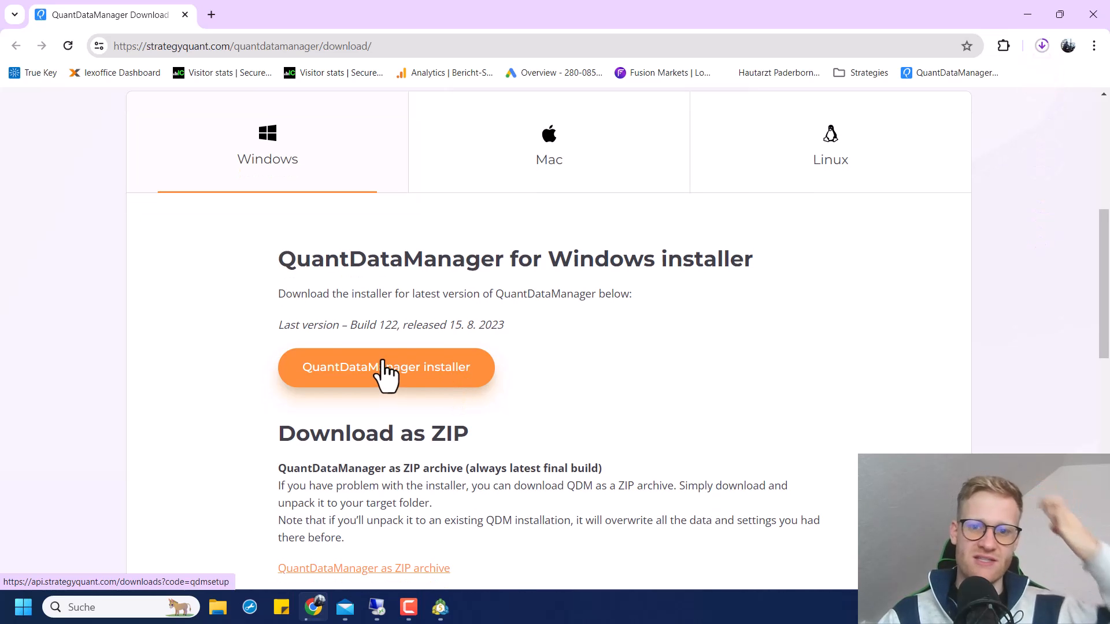
Step: Show the downloaded QuantDataManager_setup (1).exe in its folder and copy it to the remote computer's desktop
left_click(1043, 46)
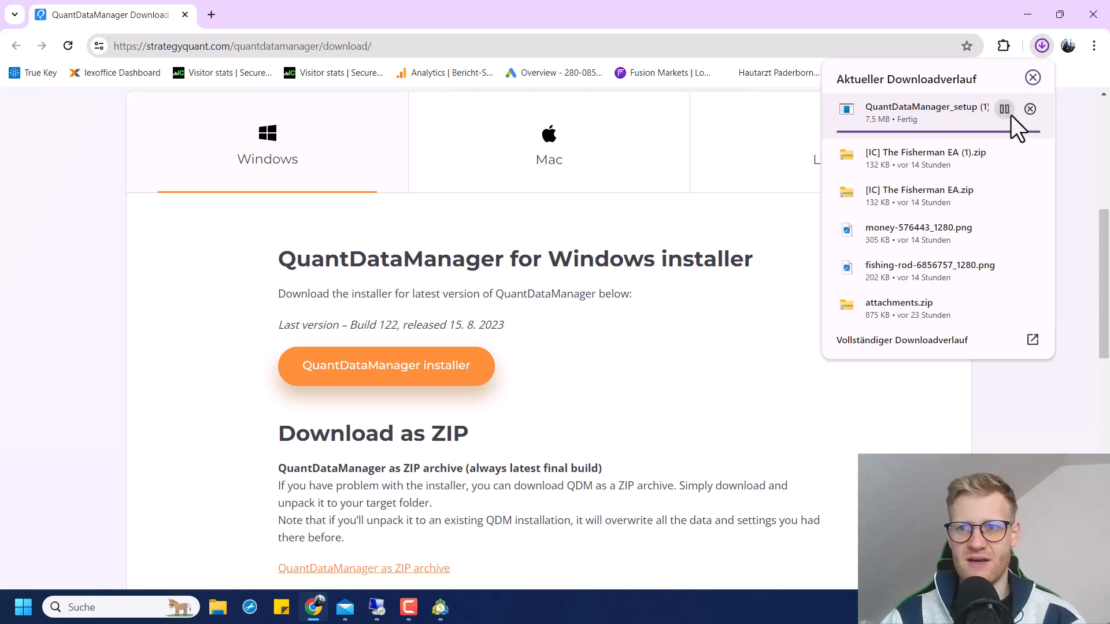
left_click(1004, 109)
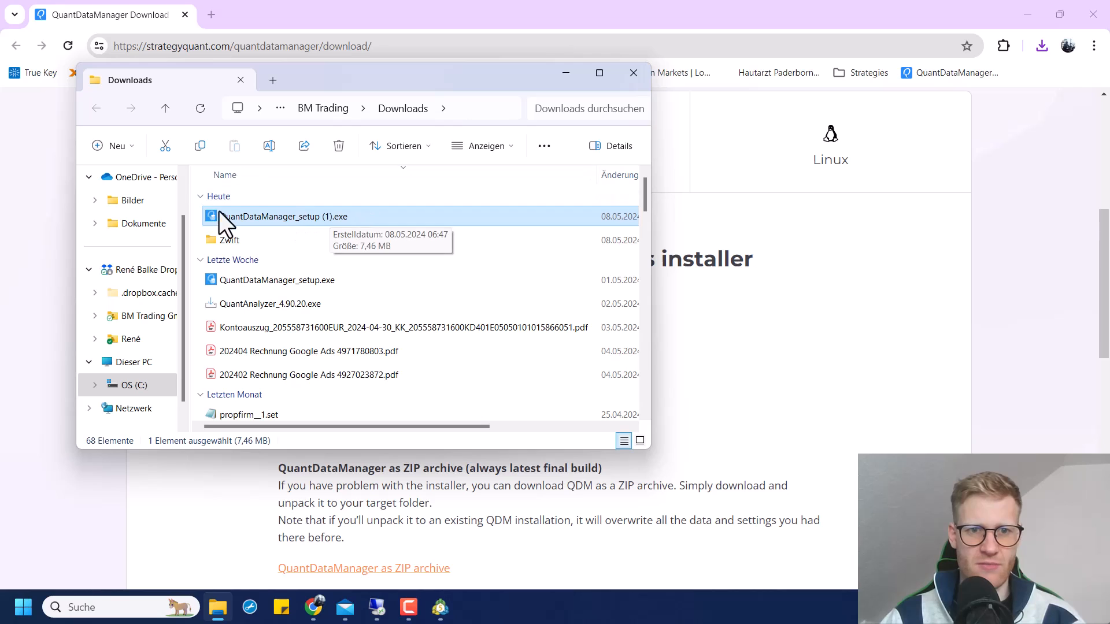
left_click(293, 240)
left_click(262, 220)
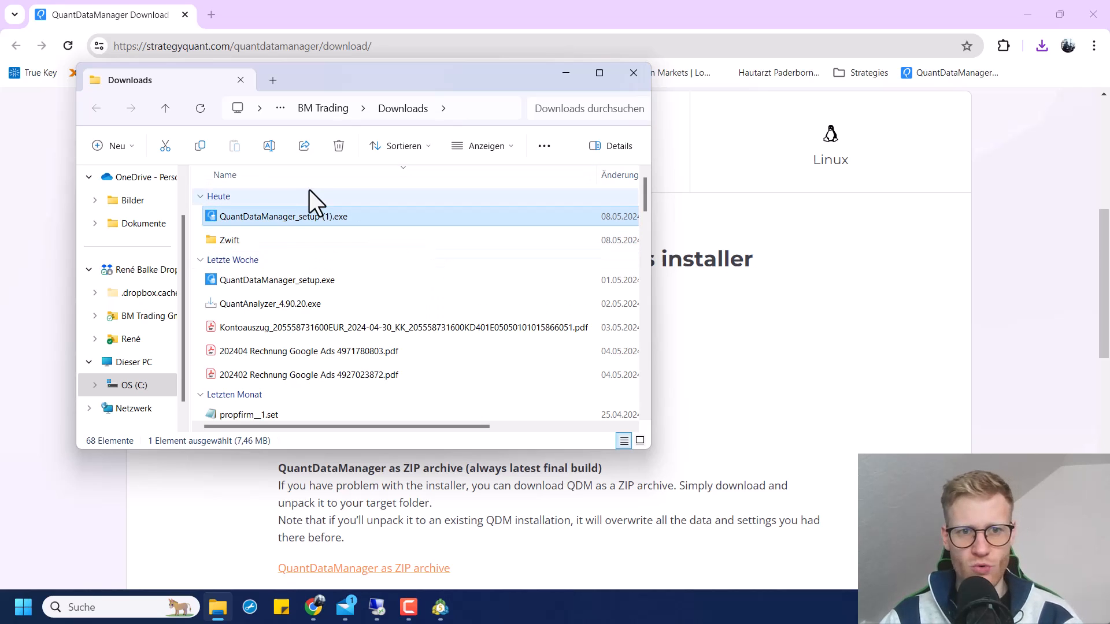
right_click(270, 216)
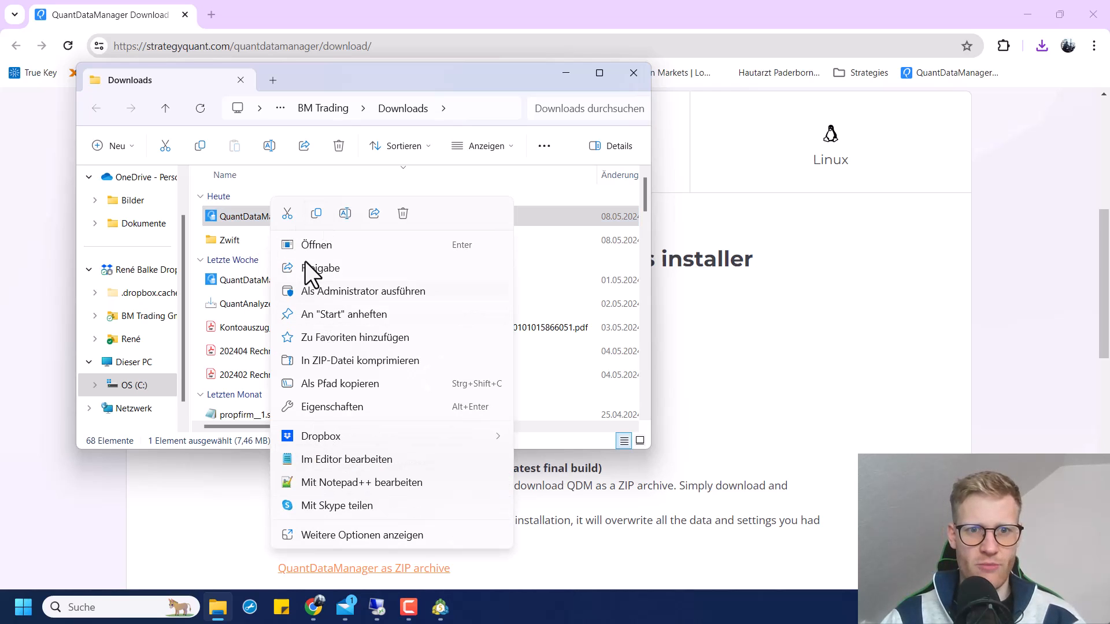
left_click(314, 217)
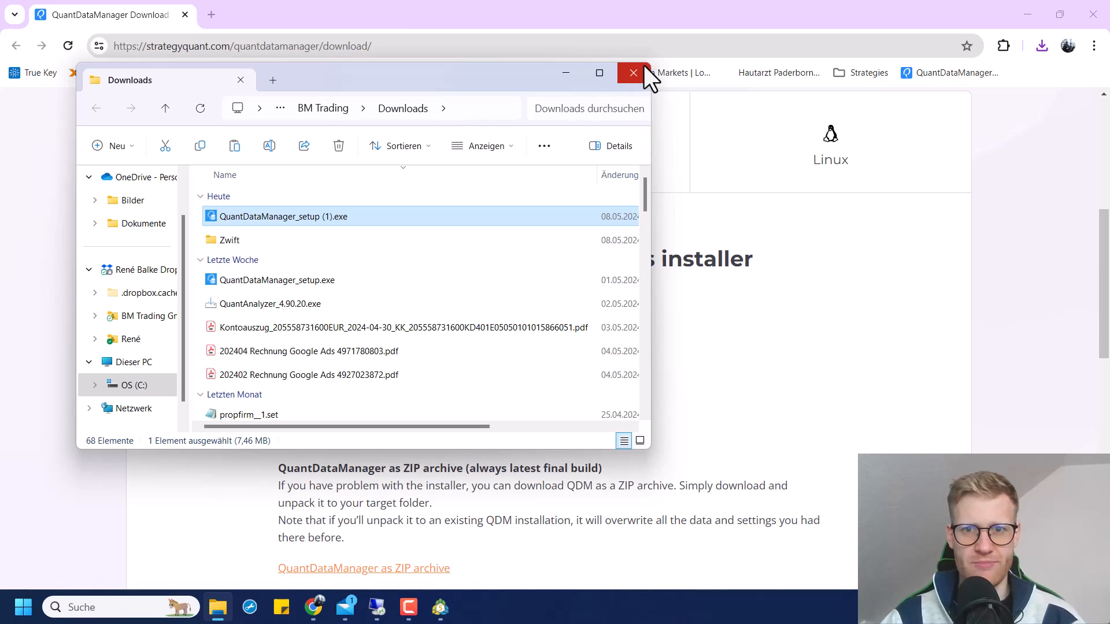
key("ctrl+v")
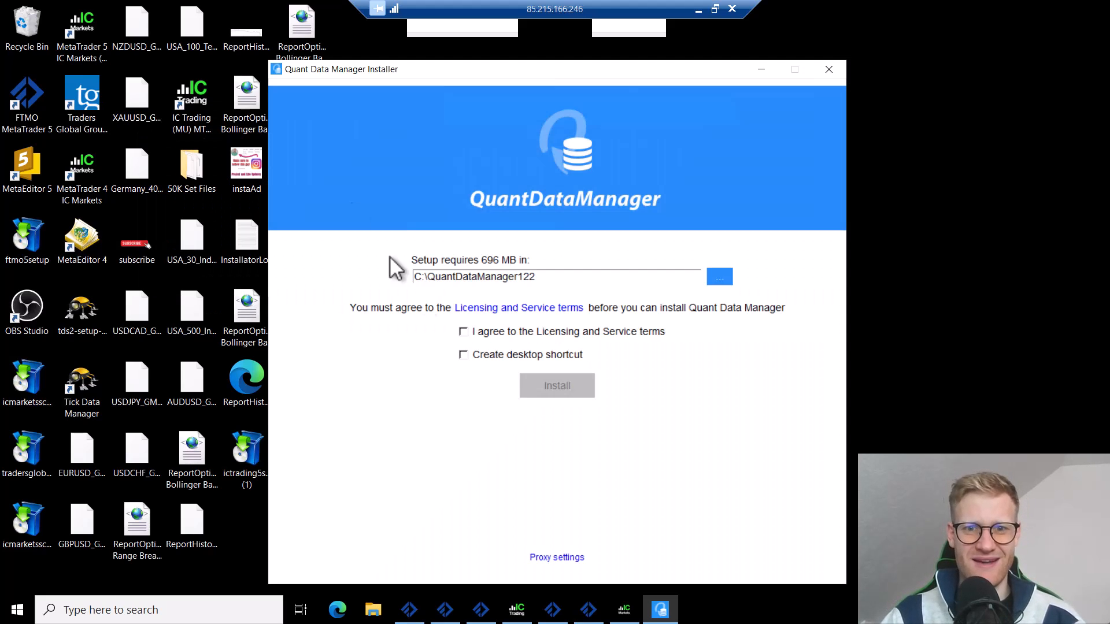
Step: Try twice to install QuantDataManager in C:\QuantDataManager122, accepting the licensing terms and choosing a desktop shortcut
left_click(475, 331)
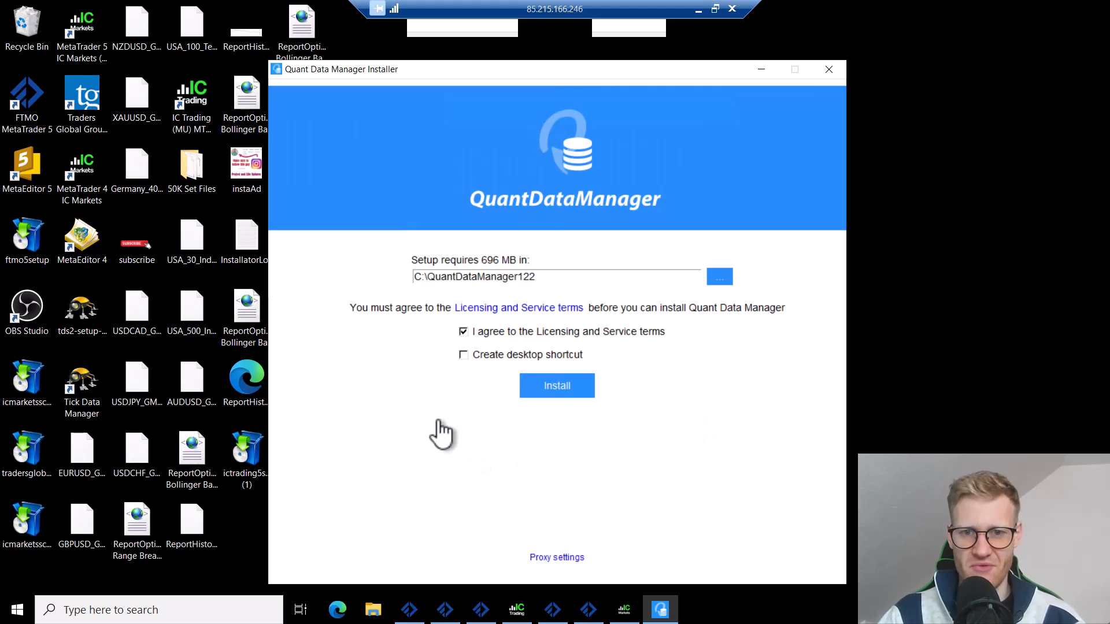
left_click(464, 355)
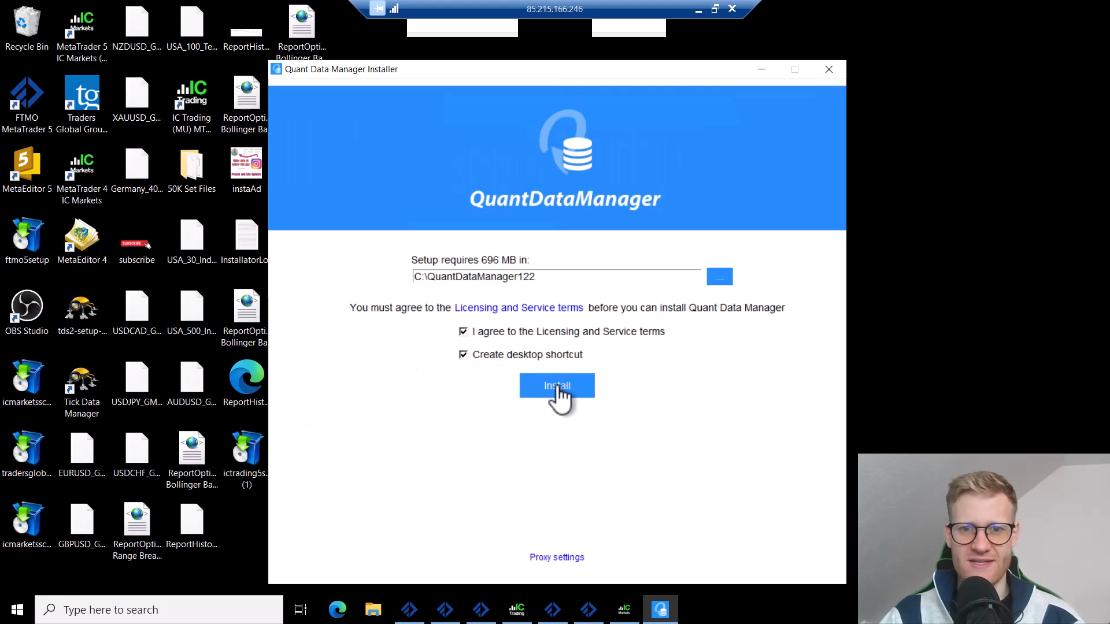
left_click(556, 386)
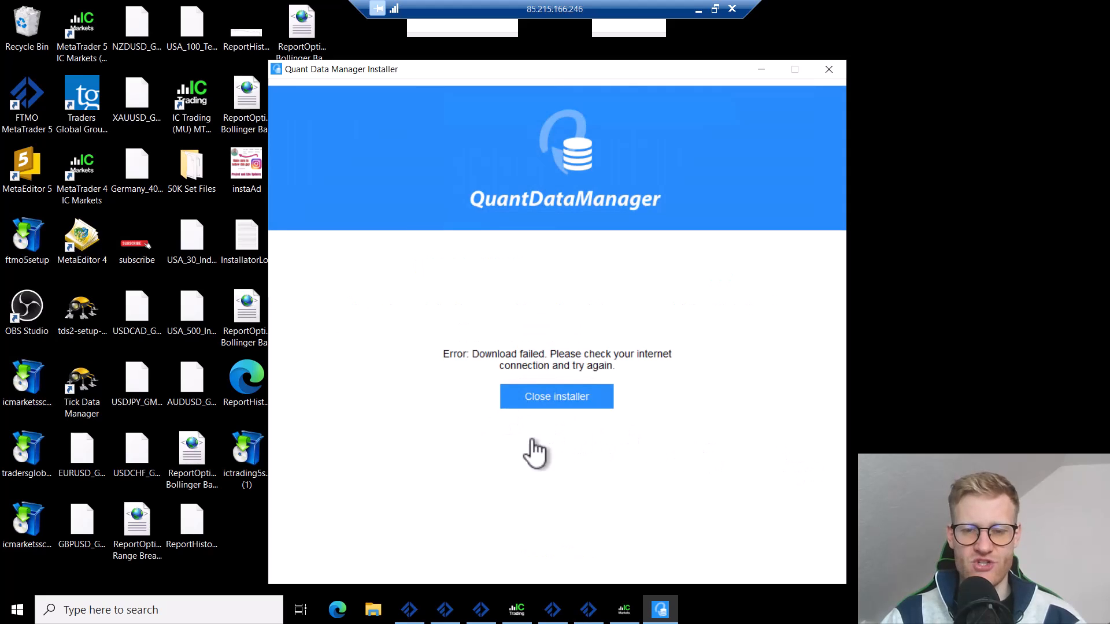
left_click(508, 398)
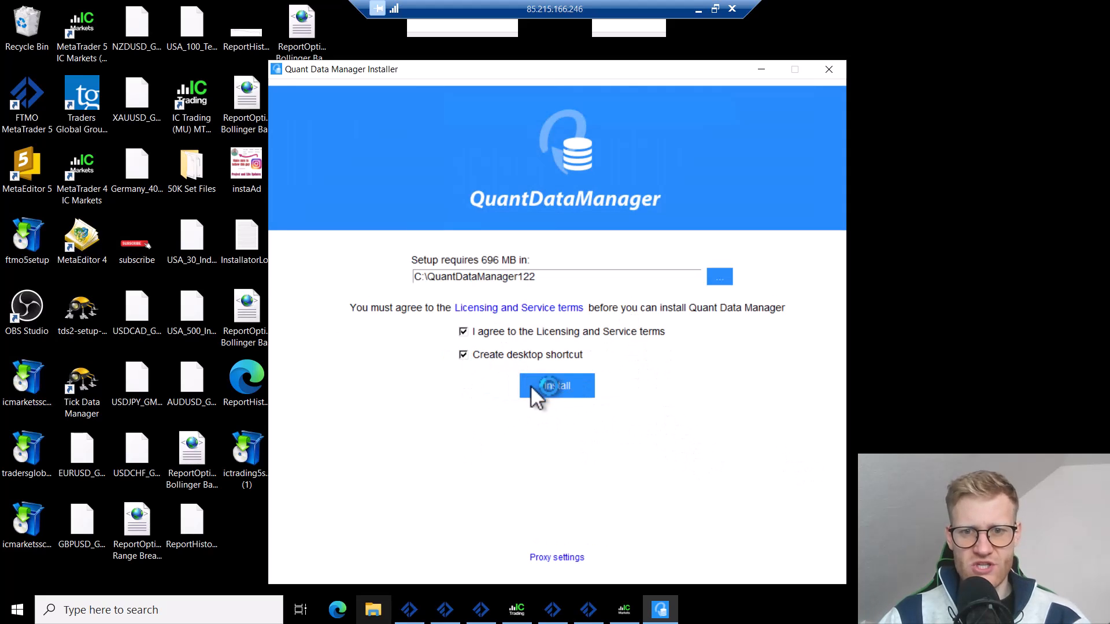
left_click(551, 385)
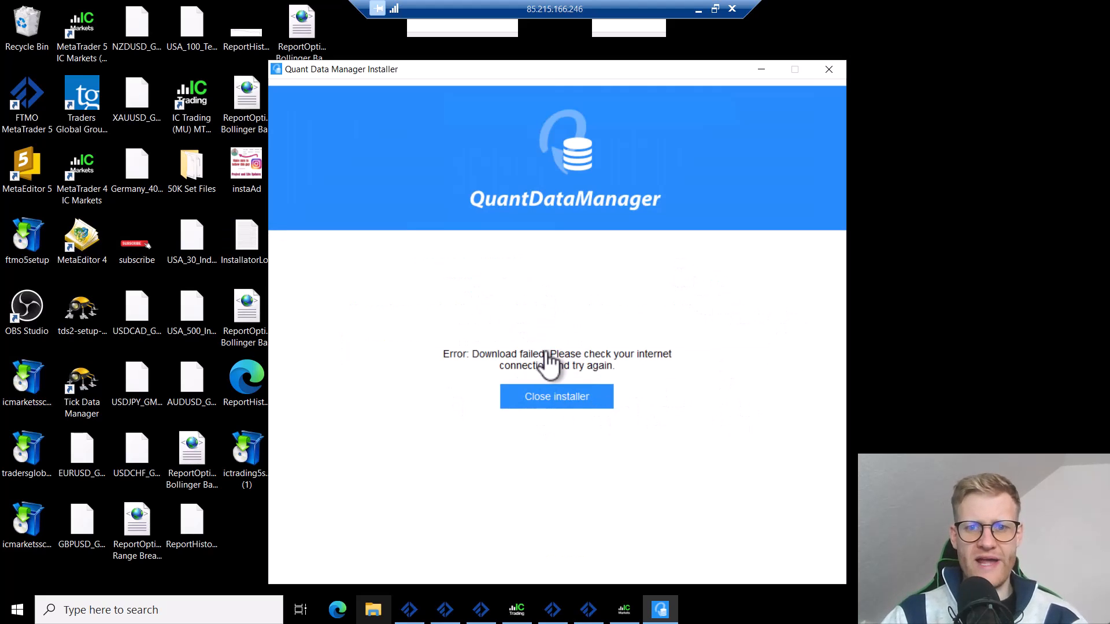
Step: Close the installer and delete the QuantDataManager_setup (1) file from the remote desktop
left_click(560, 397)
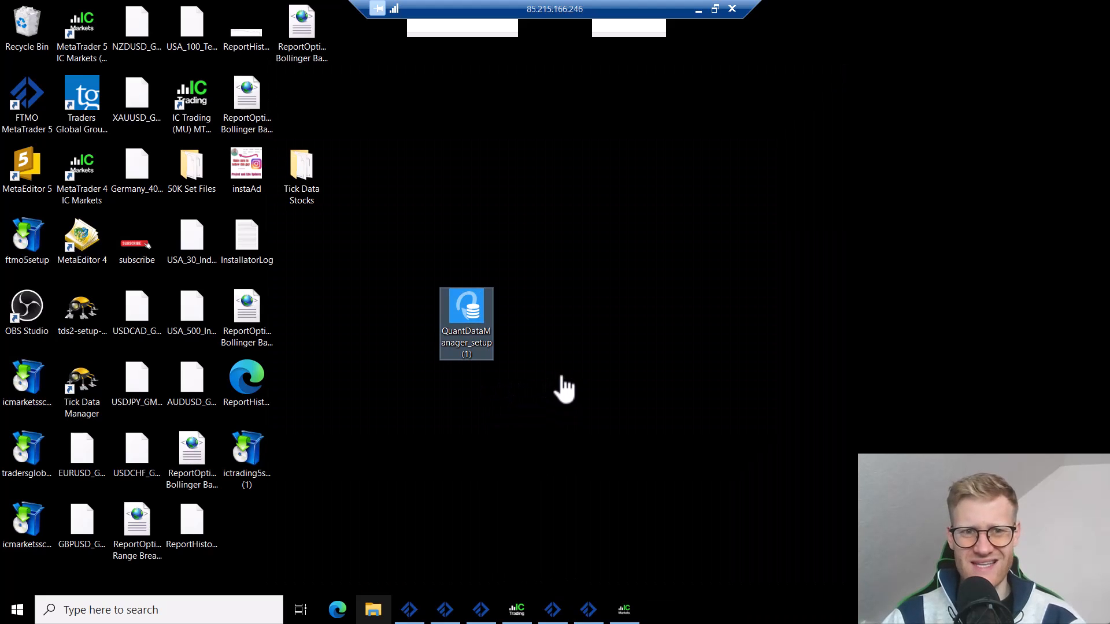
left_click_drag(564, 385, 412, 299)
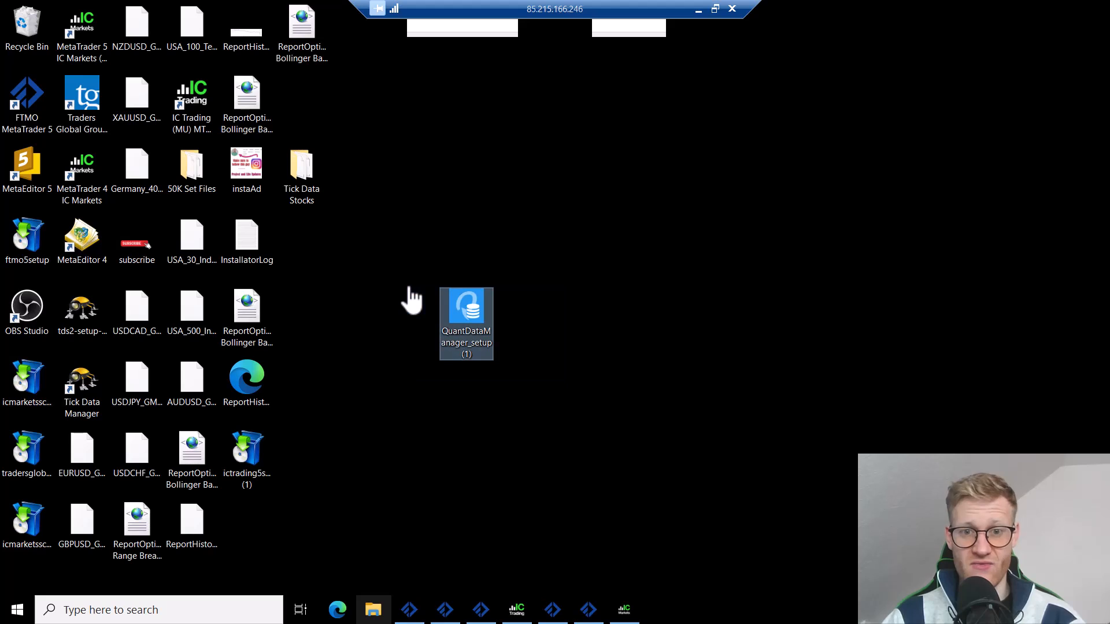
key("Delete")
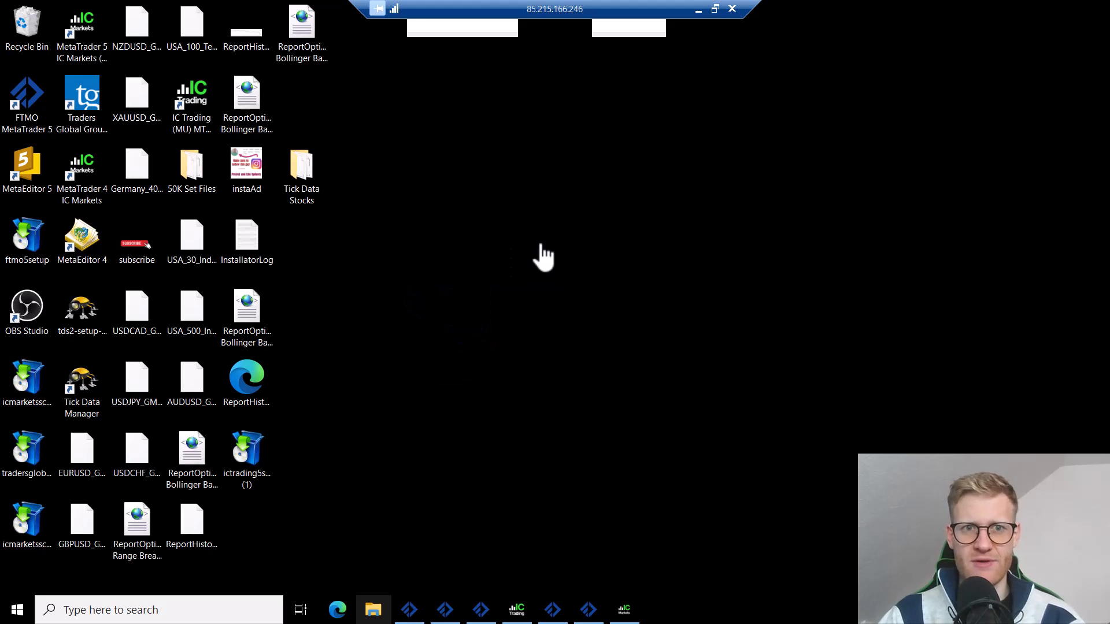
Step: Return to the download page in the local browser and download QuantDataManager as a ZIP archive
left_click(698, 10)
left_click(388, 466)
scroll(594, 347, "up", 6)
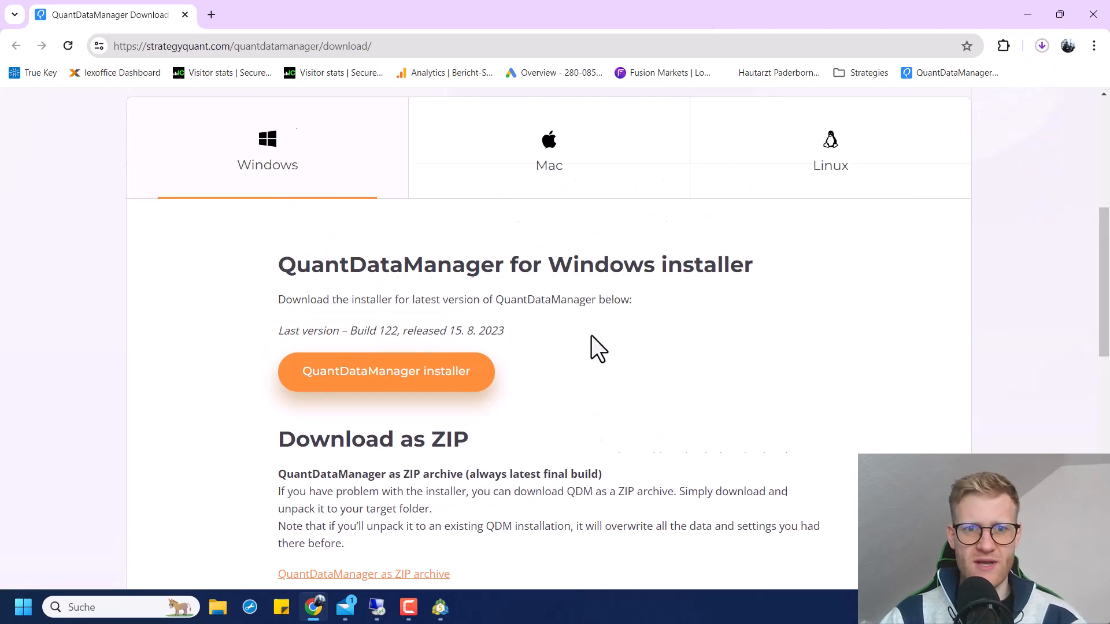
Step: Review the Windows installer and ZIP archive sections of the download page and check the progress of the ZIP download
scroll(406, 302, "up", 1)
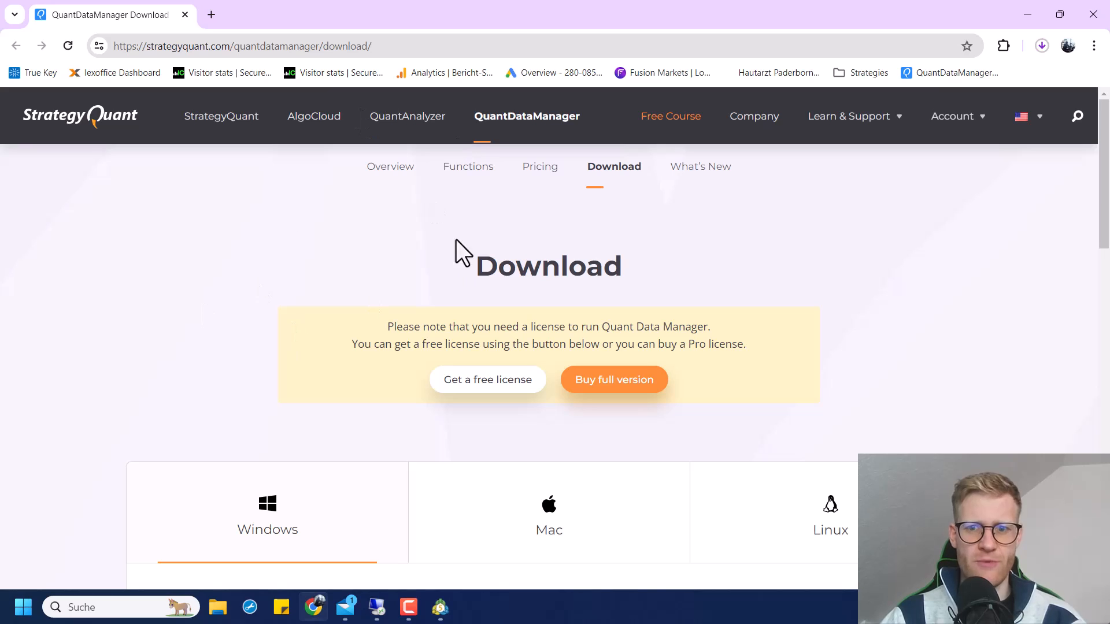
scroll(290, 268, "down", 8)
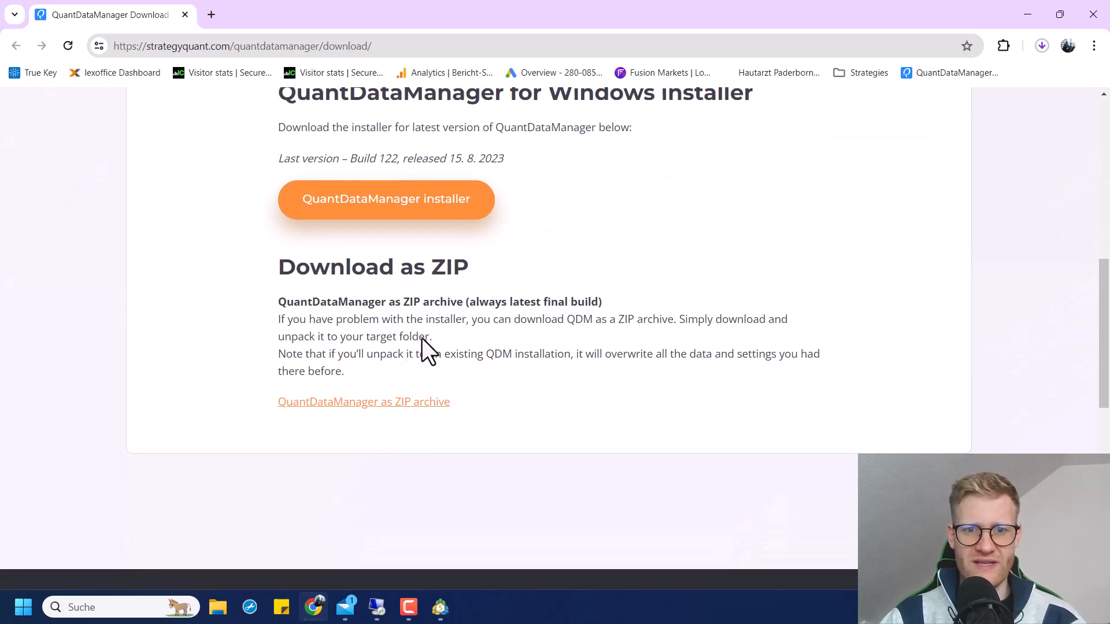
triple_click(431, 265)
left_click(710, 356)
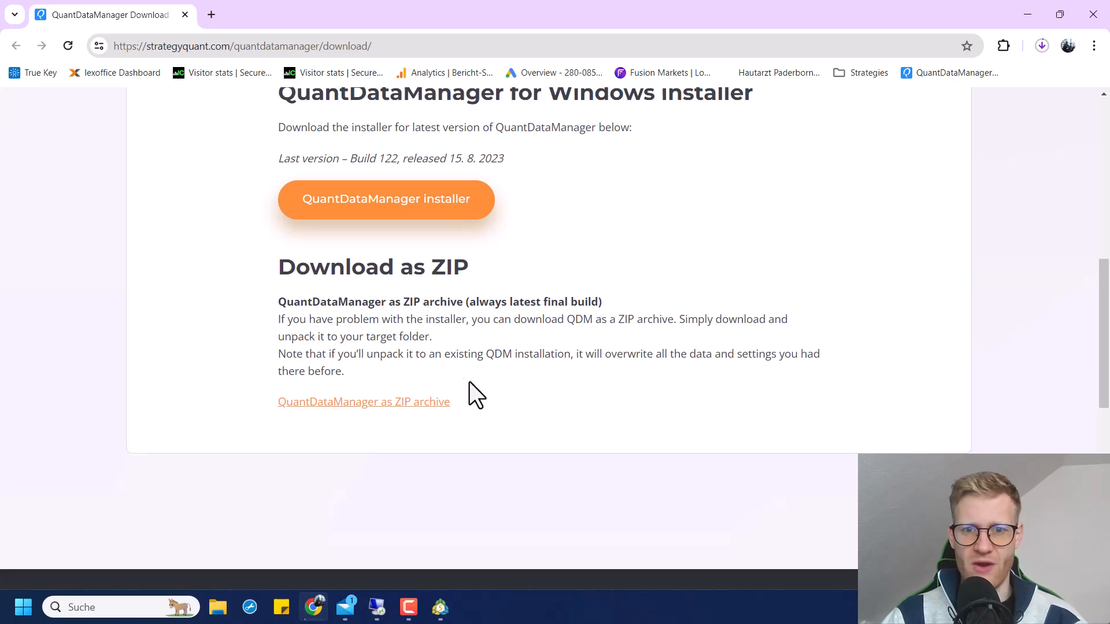
left_click_drag(376, 374, 265, 275)
left_click(355, 342)
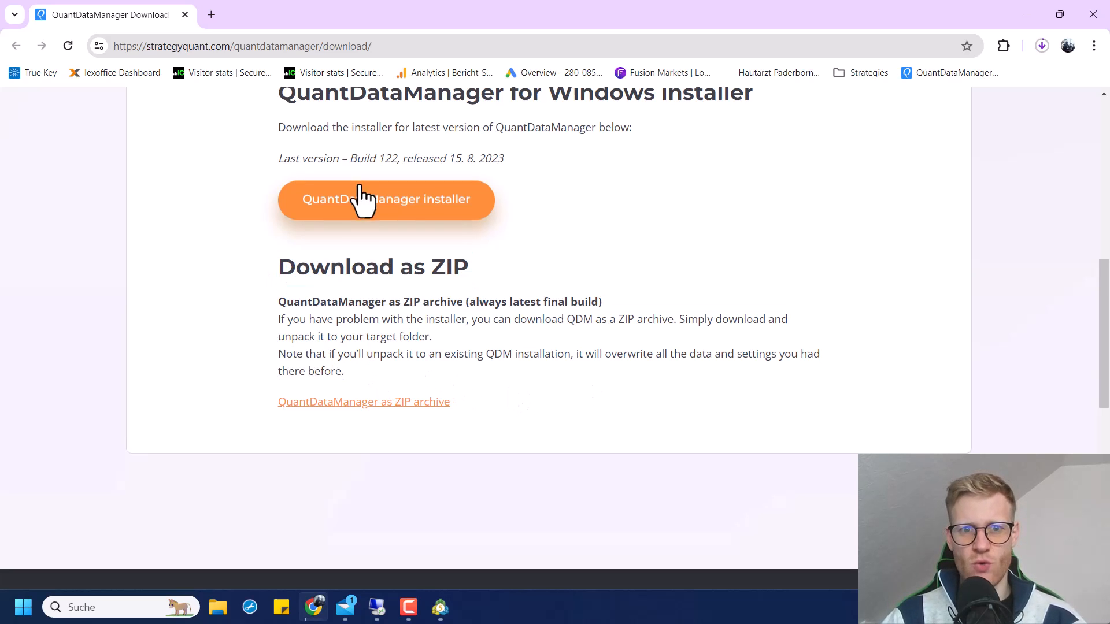
scroll(457, 171, "up", 1)
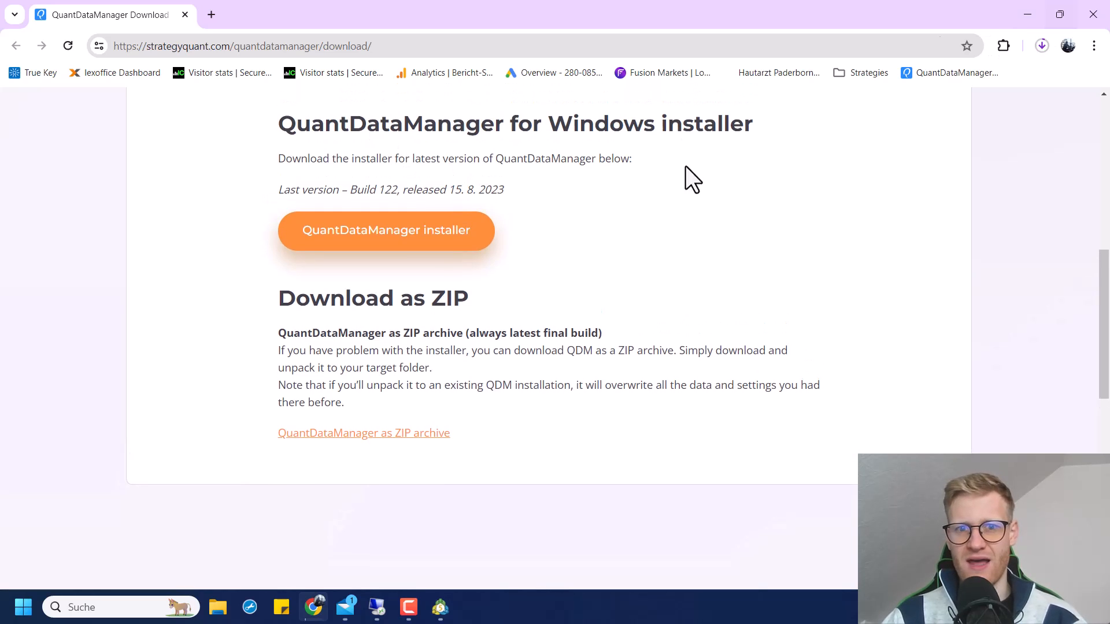
left_click(1041, 46)
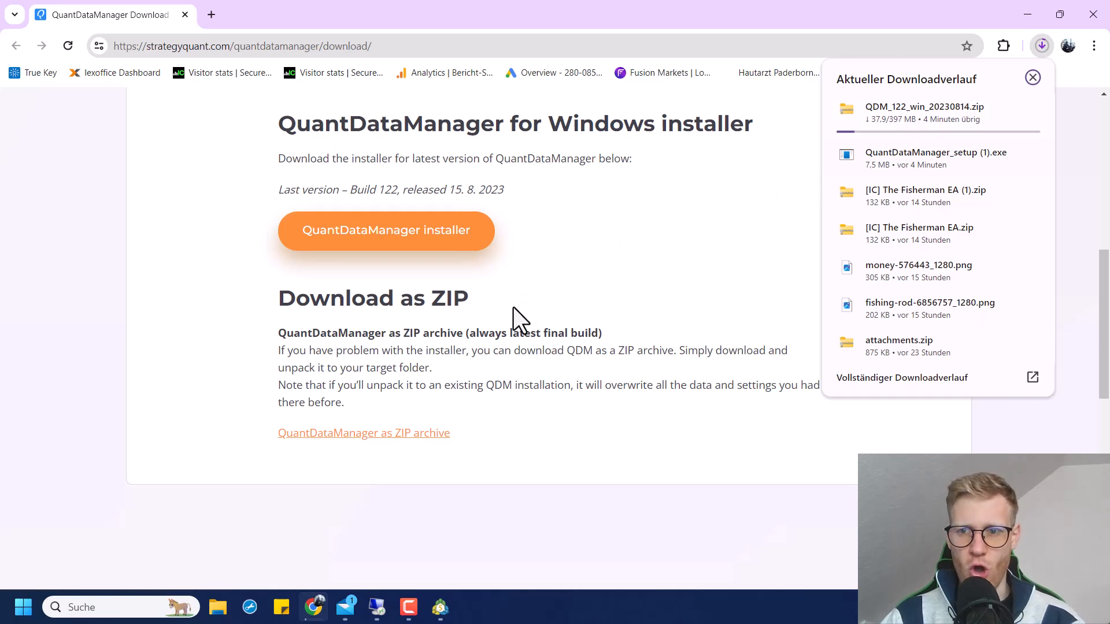
left_click(331, 331)
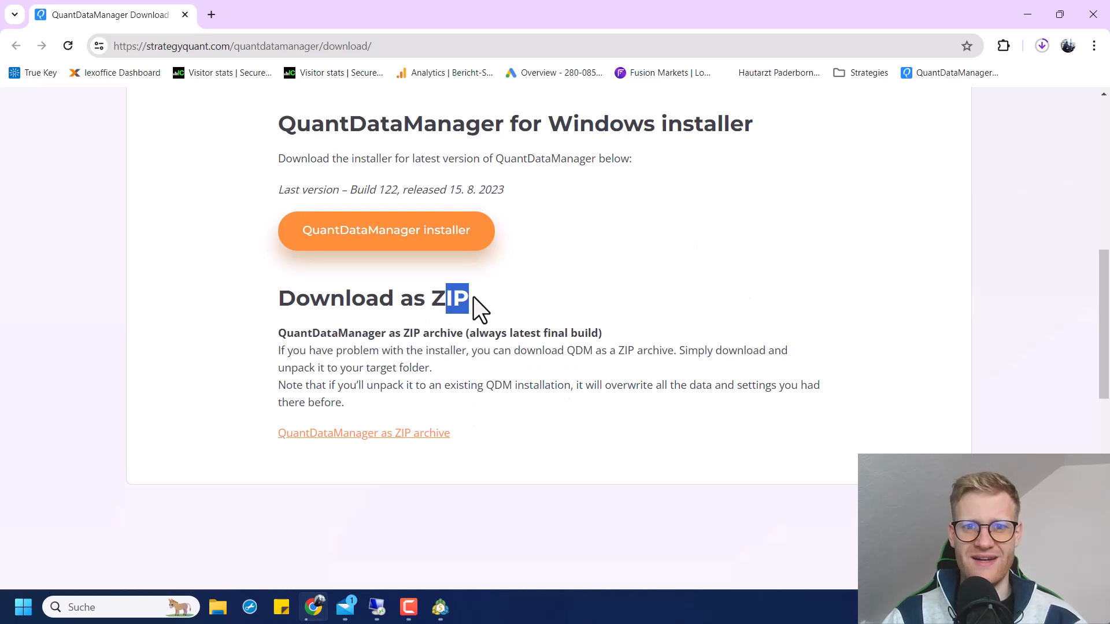
left_click(454, 355)
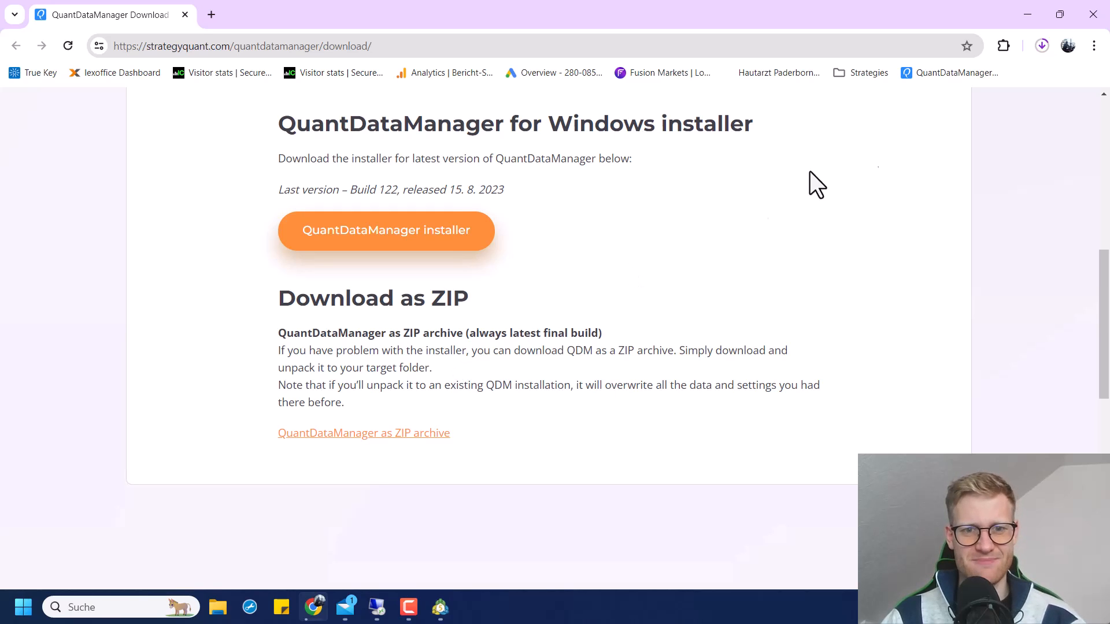
Step: Show the downloaded QDM_122_win_20230814.zip in its folder and copy the archive
left_click(1042, 46)
left_click(1004, 110)
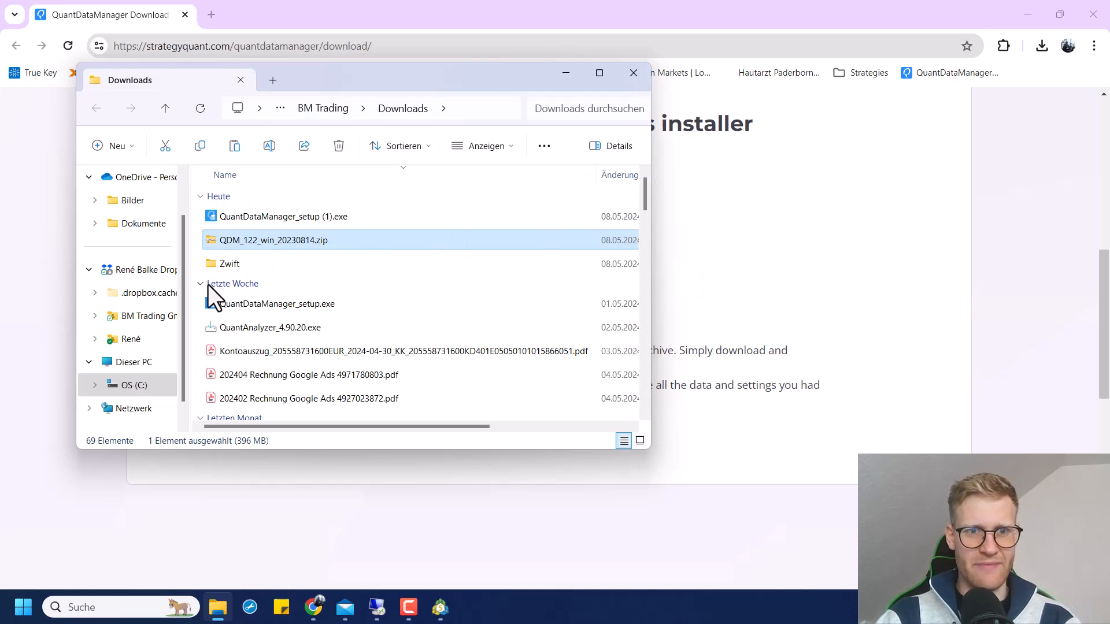
right_click(254, 240)
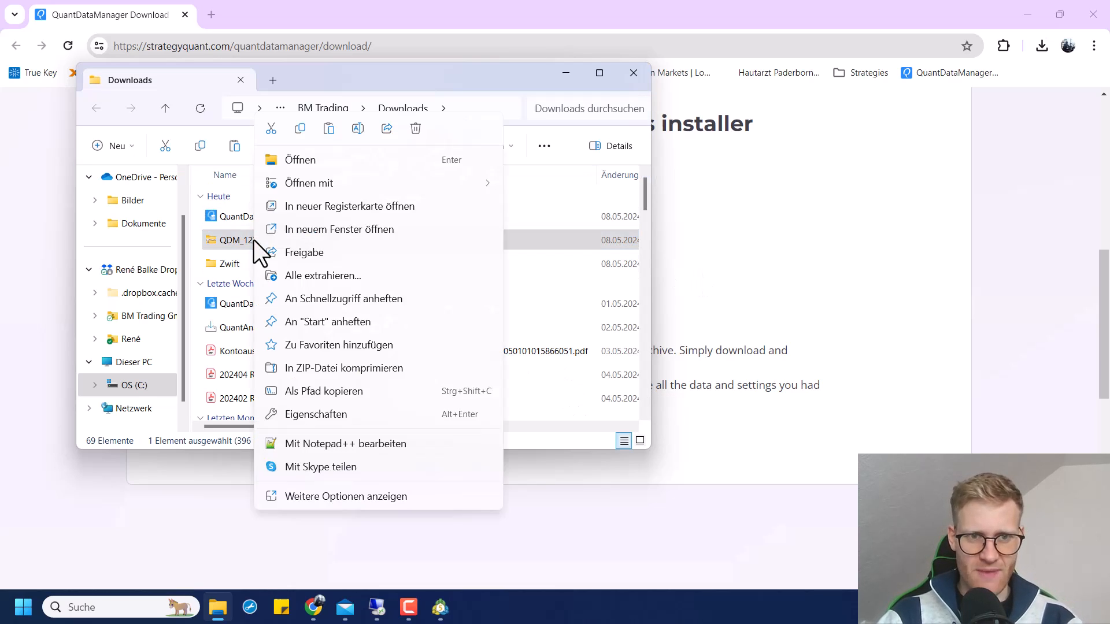
left_click(301, 128)
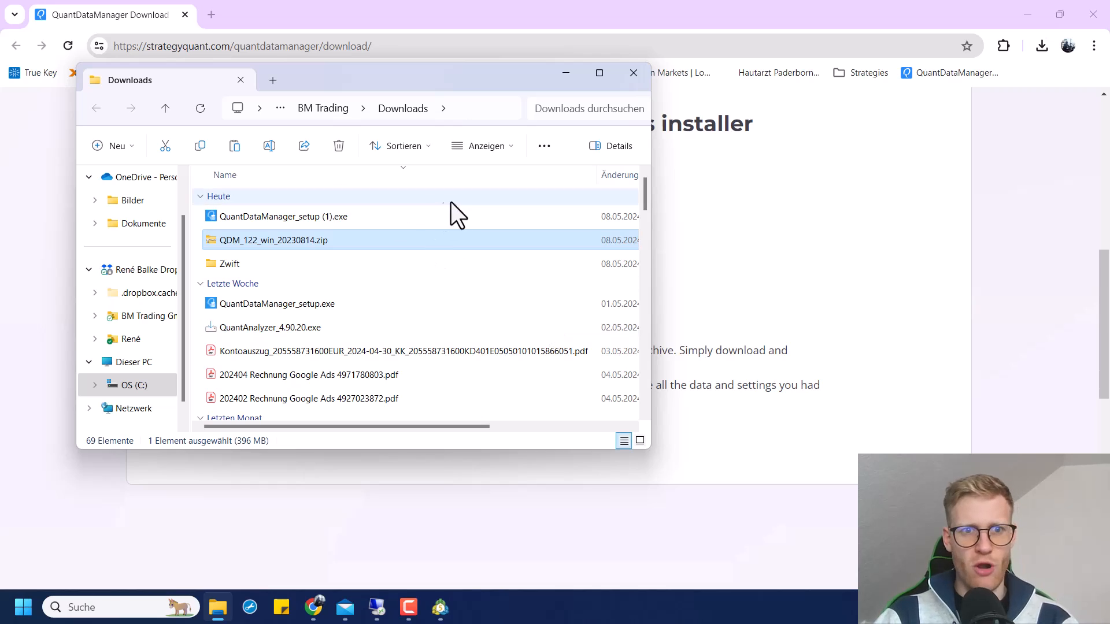
left_click(300, 217)
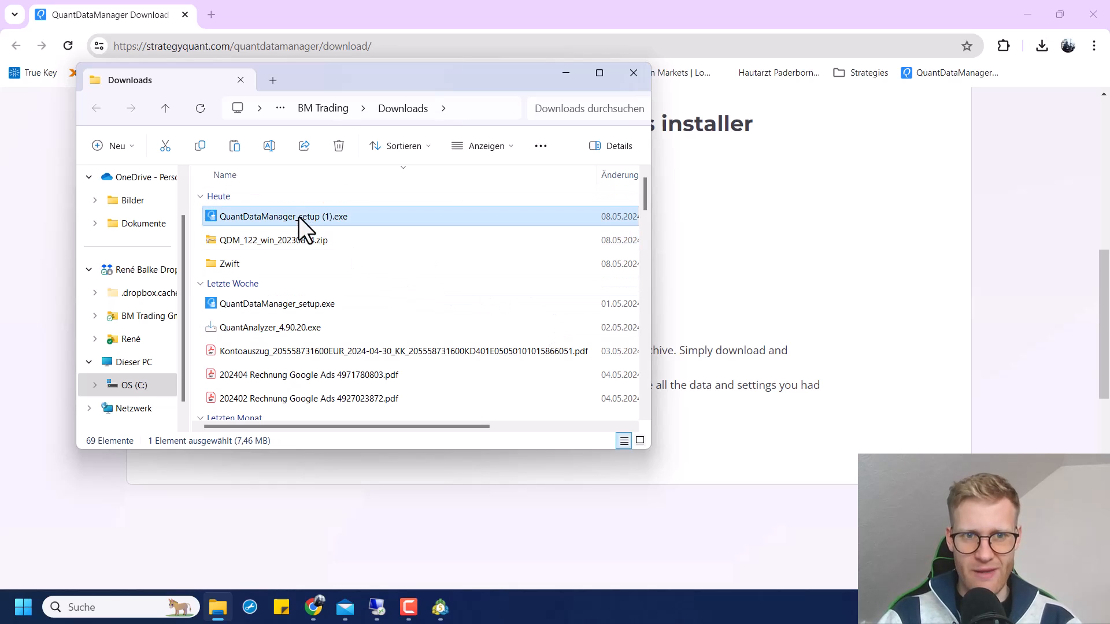
left_click(329, 235)
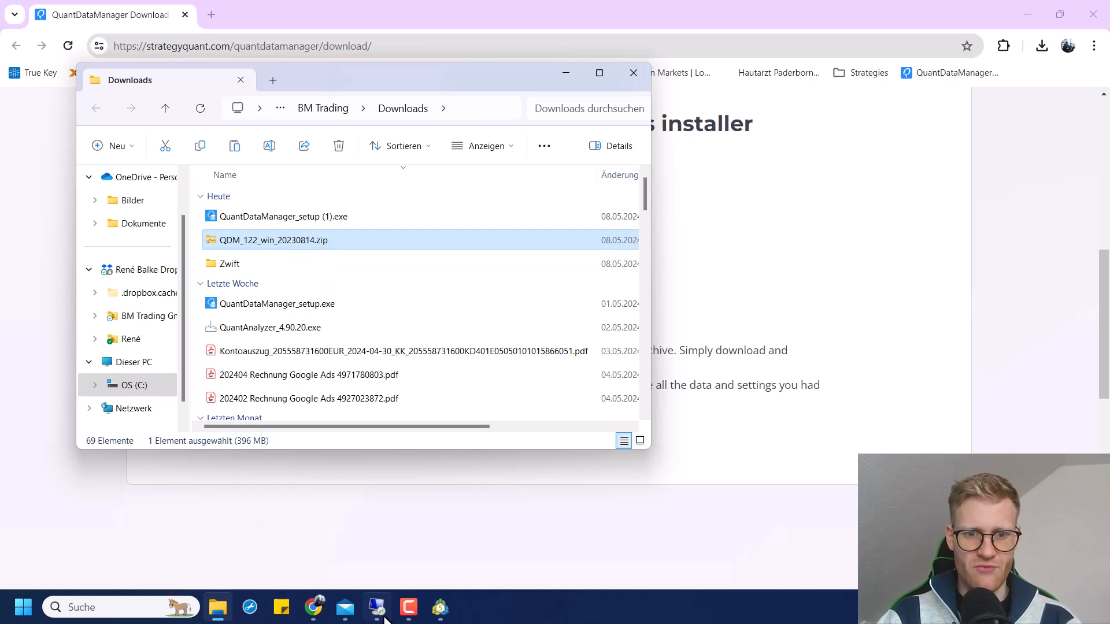
Step: Switch to the remote computer, paste the ZIP archive onto its desktop and move it to an empty area
mouse_move(373, 614)
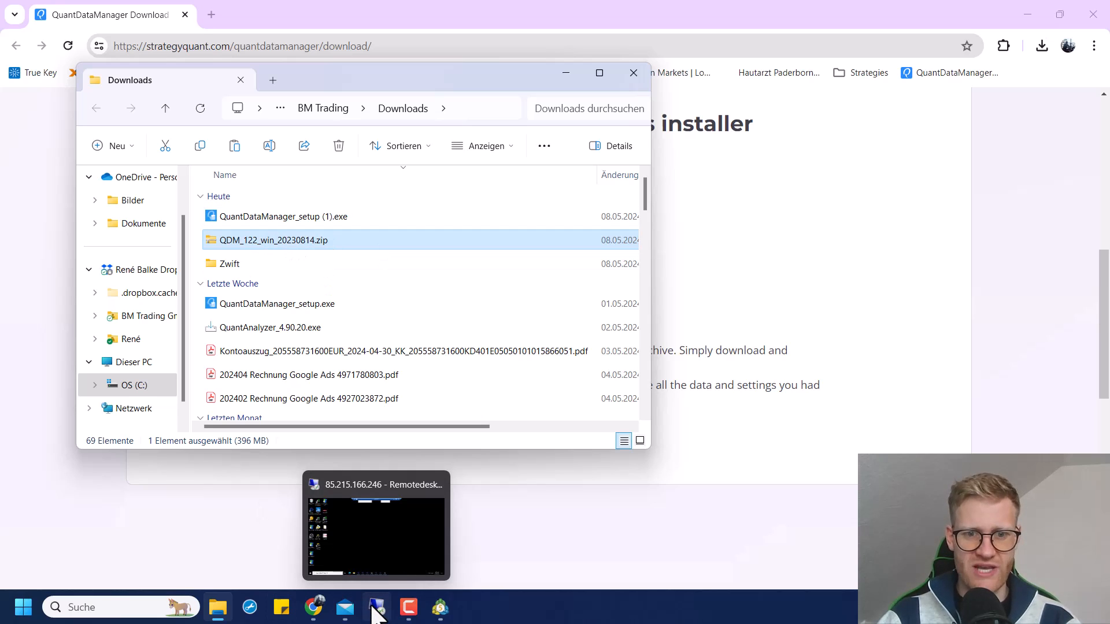
left_click(374, 611)
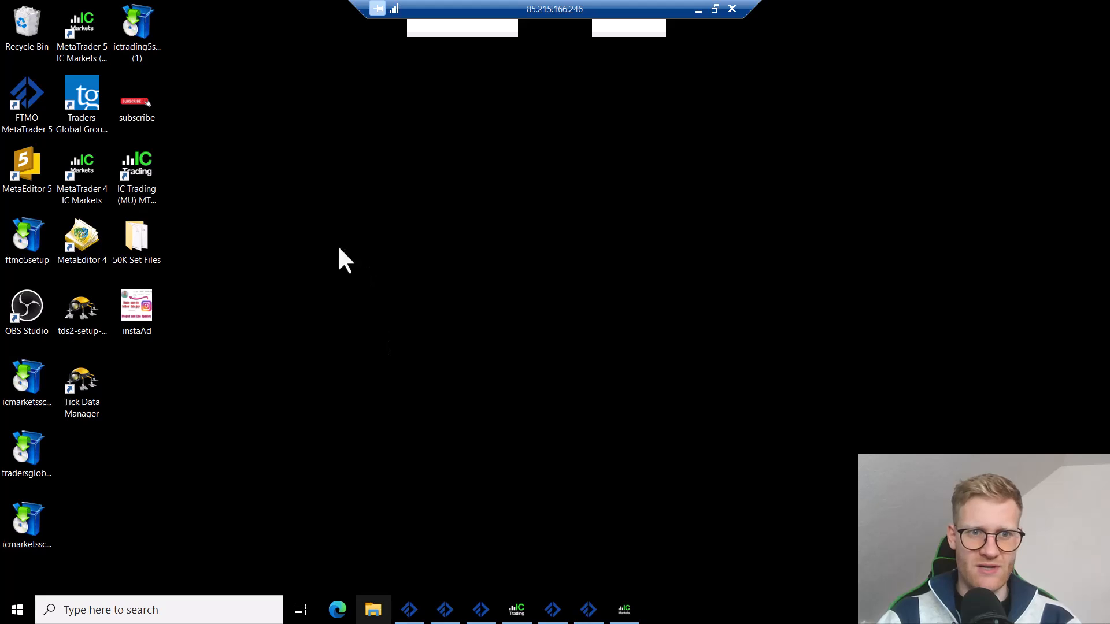
right_click(178, 379)
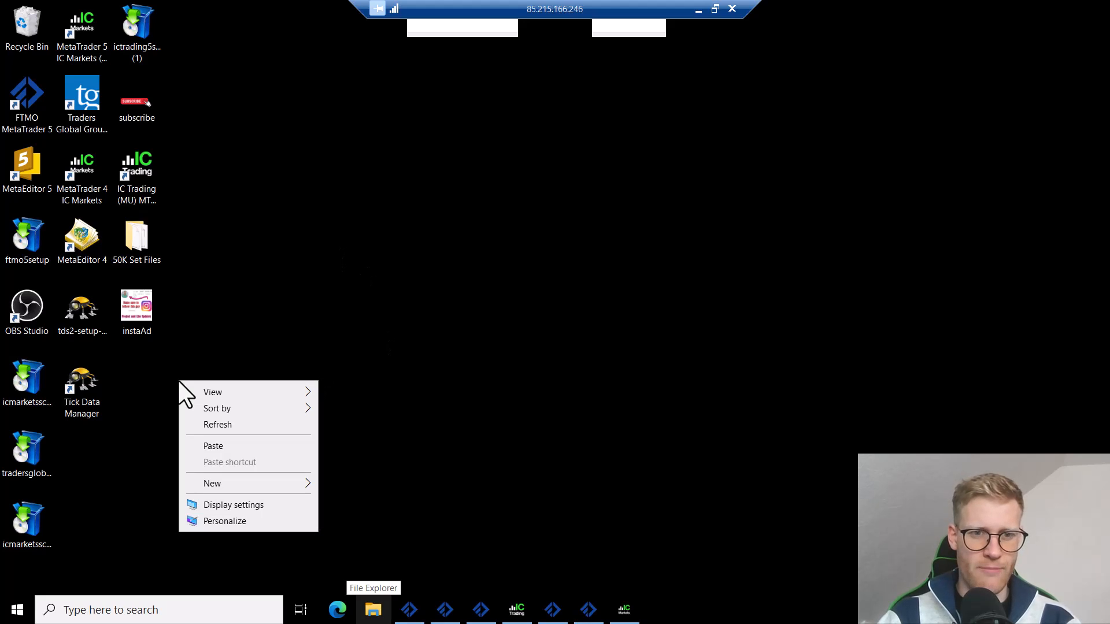
left_click(228, 447)
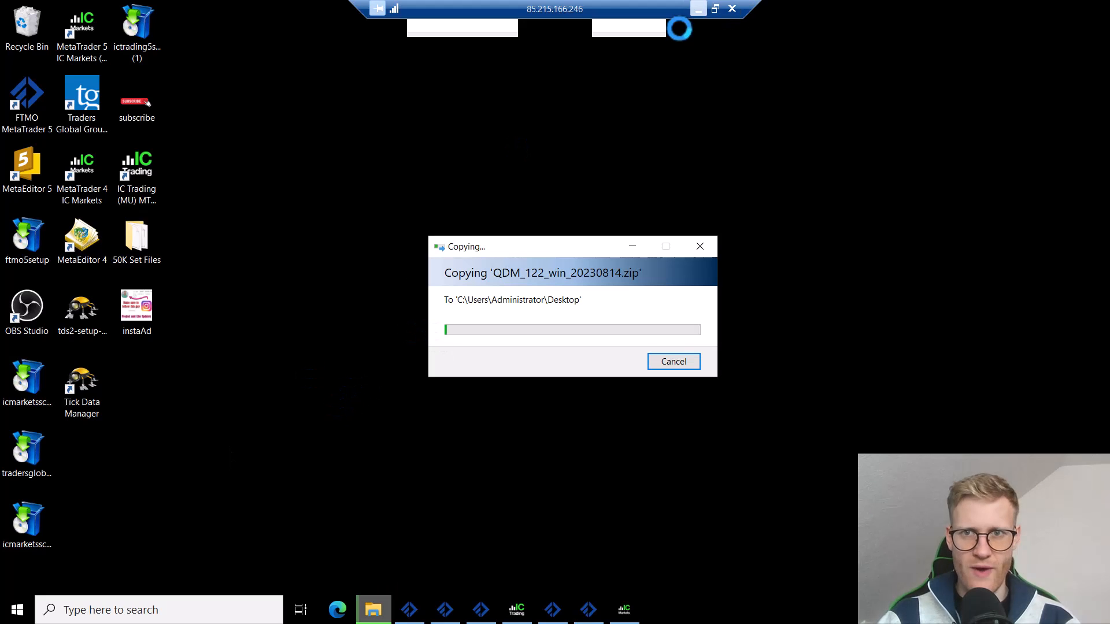
left_click_drag(193, 384, 432, 274)
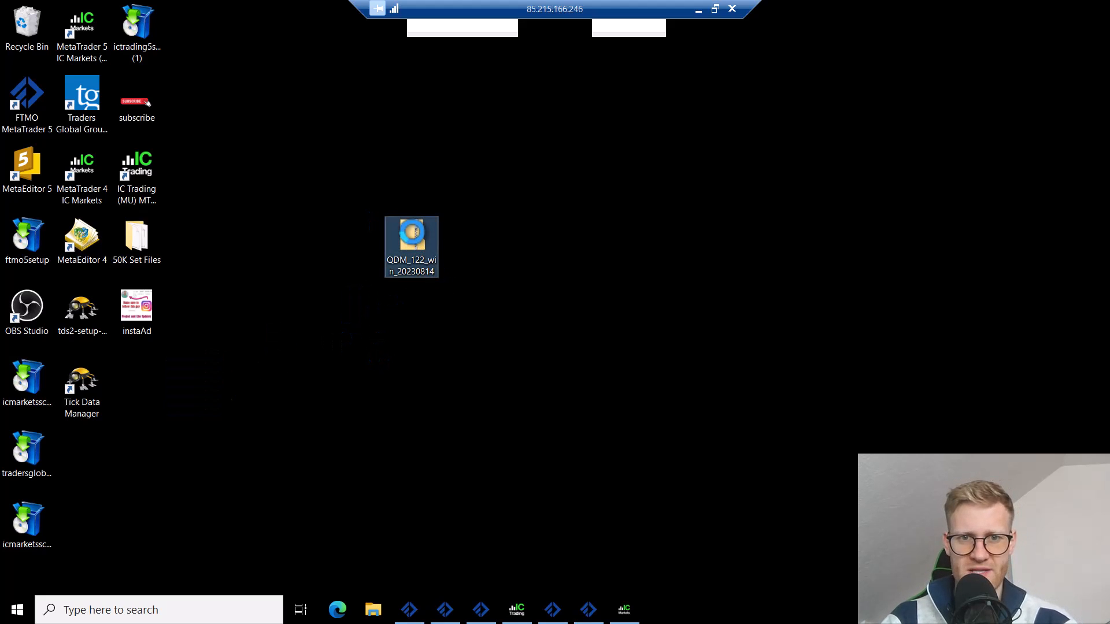
Step: Extract the archive to C:\Users\Administrator\Desktop\QDM_122_win_20230814 and place the extracted folder beside the ZIP file
right_click(412, 232)
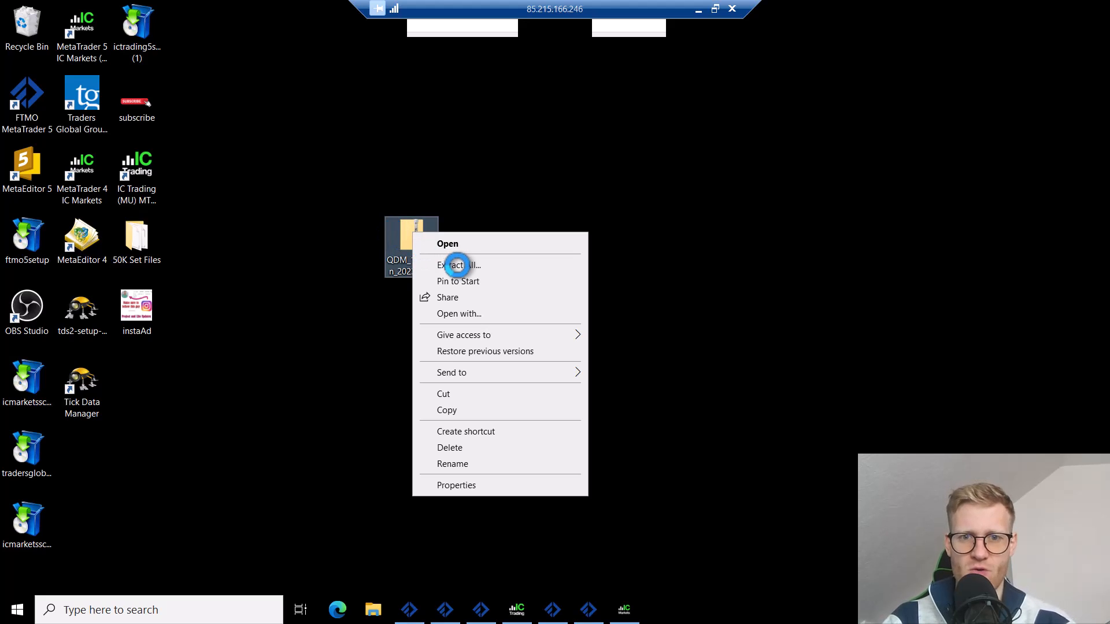
left_click(459, 263)
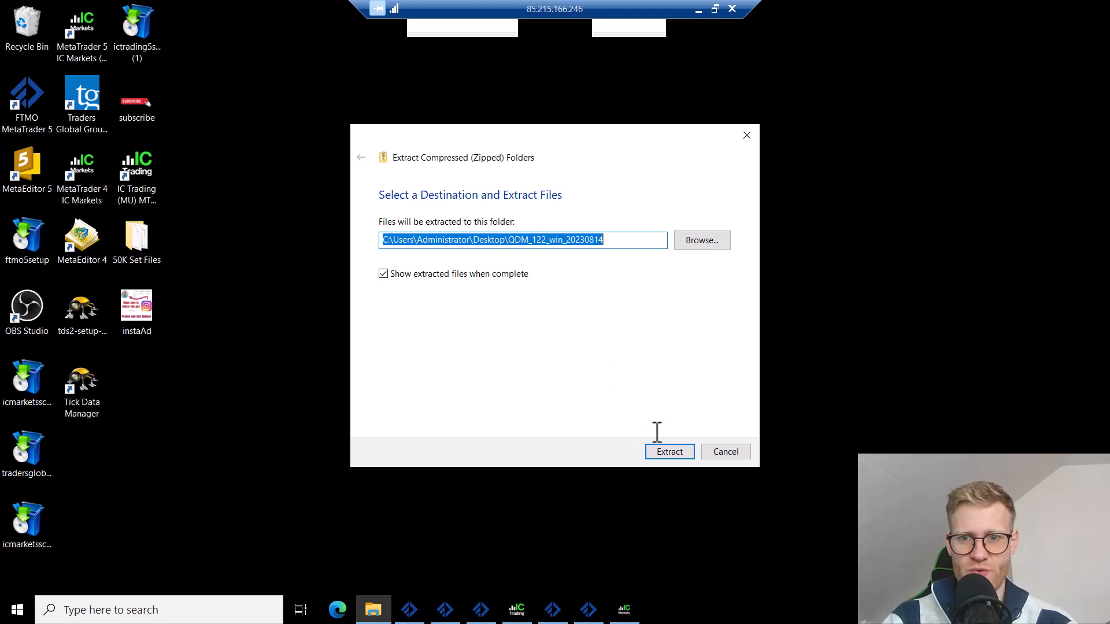
left_click(669, 451)
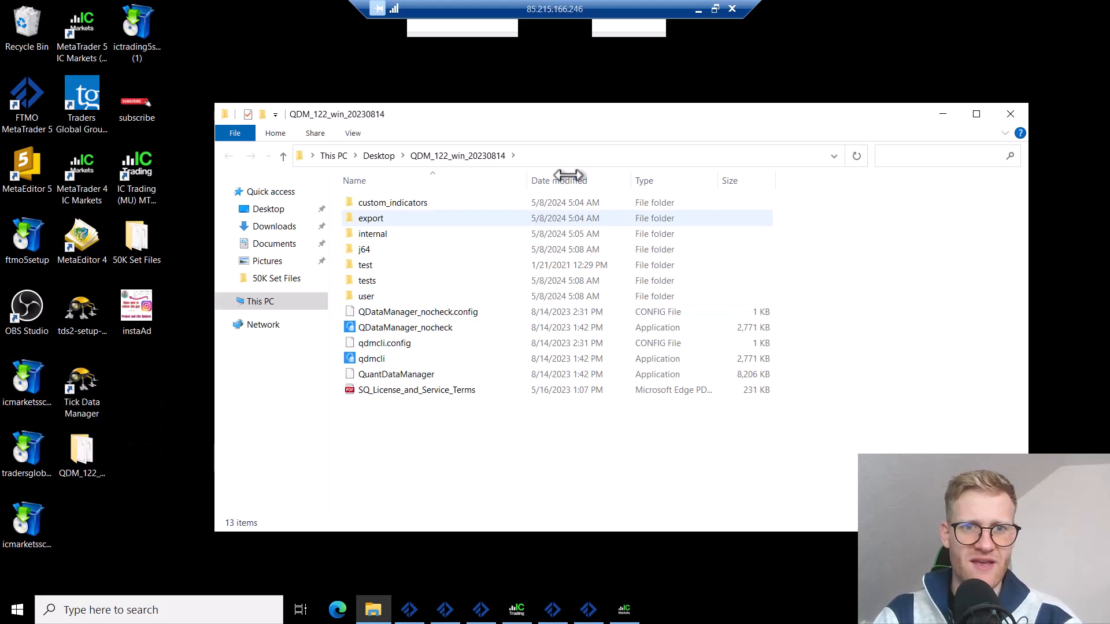
left_click(1010, 114)
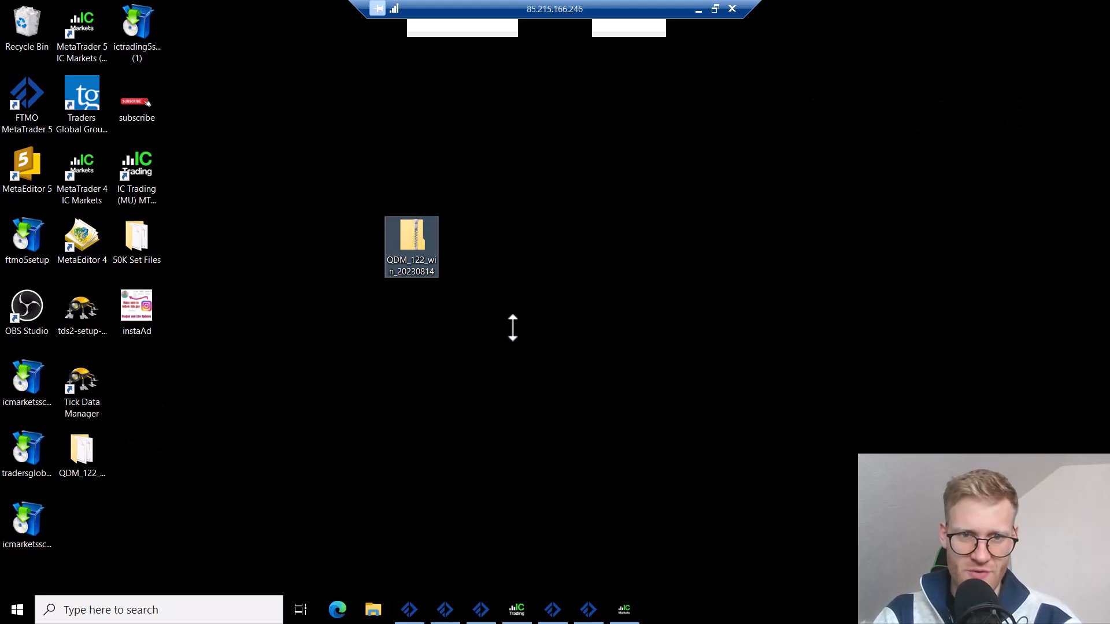
left_click_drag(81, 454, 487, 235)
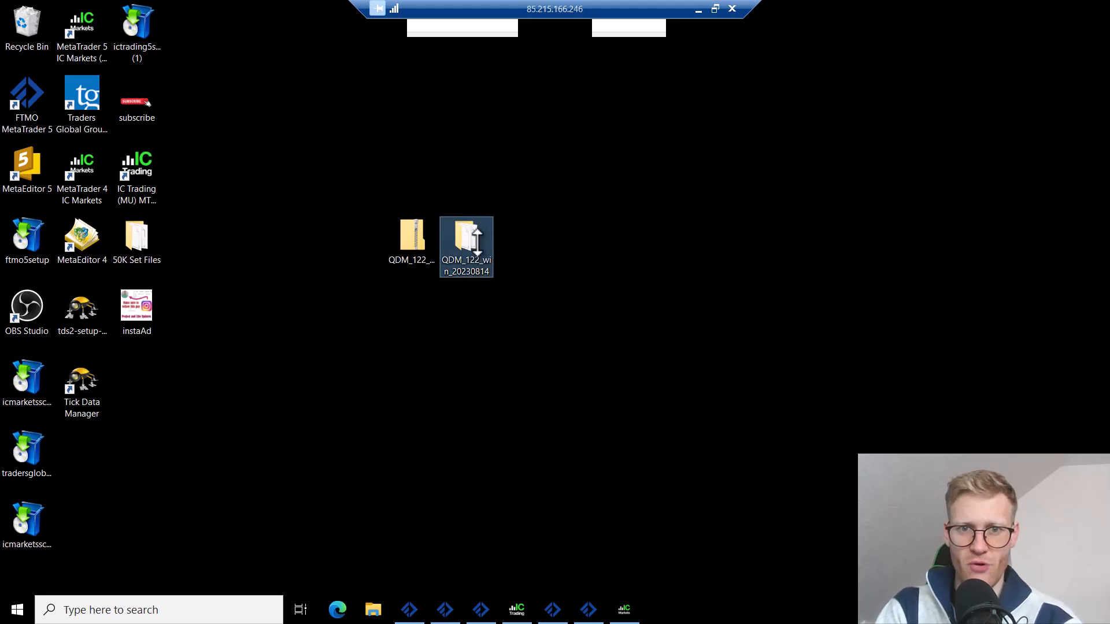
Step: Launch QuantDataManager from the extracted folder, close the folder window and agree to the License and Service Terms
double_click(468, 240)
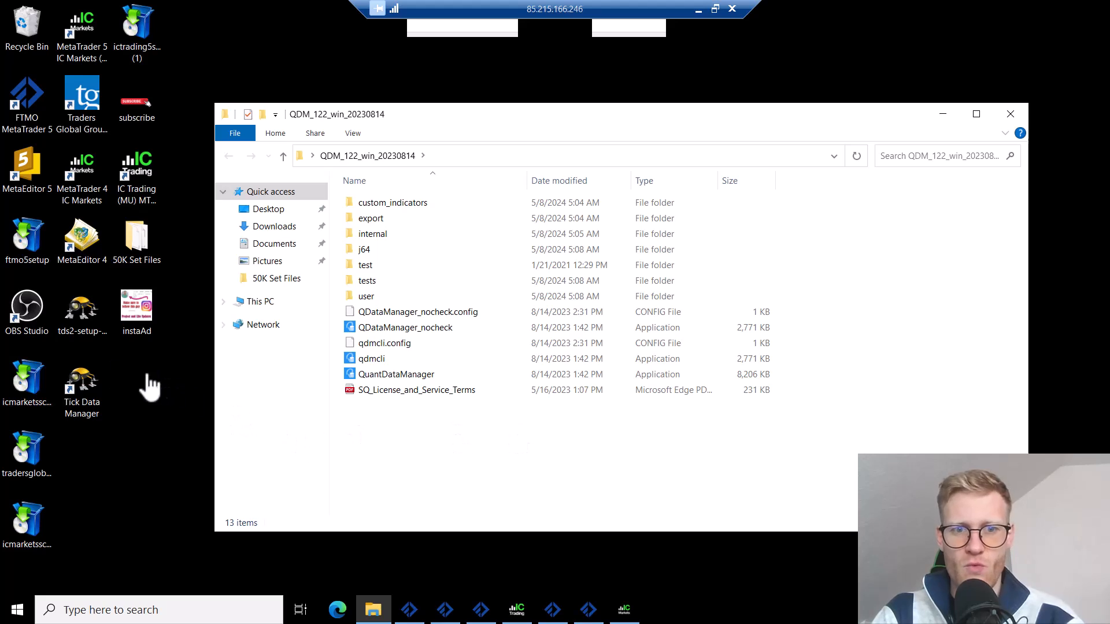
left_click(557, 376)
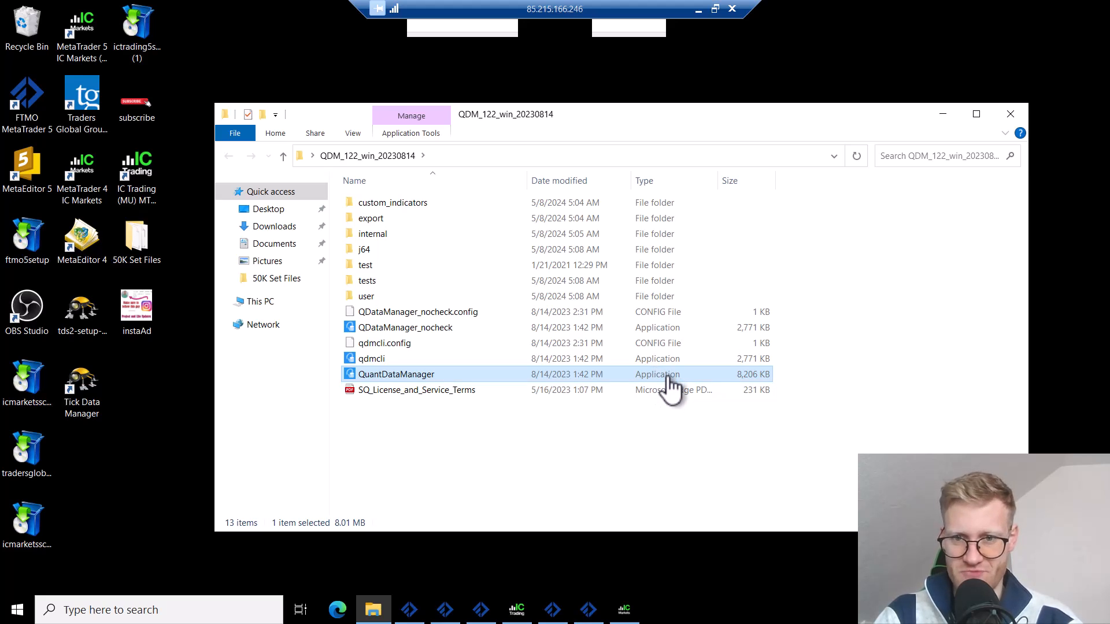
double_click(384, 377)
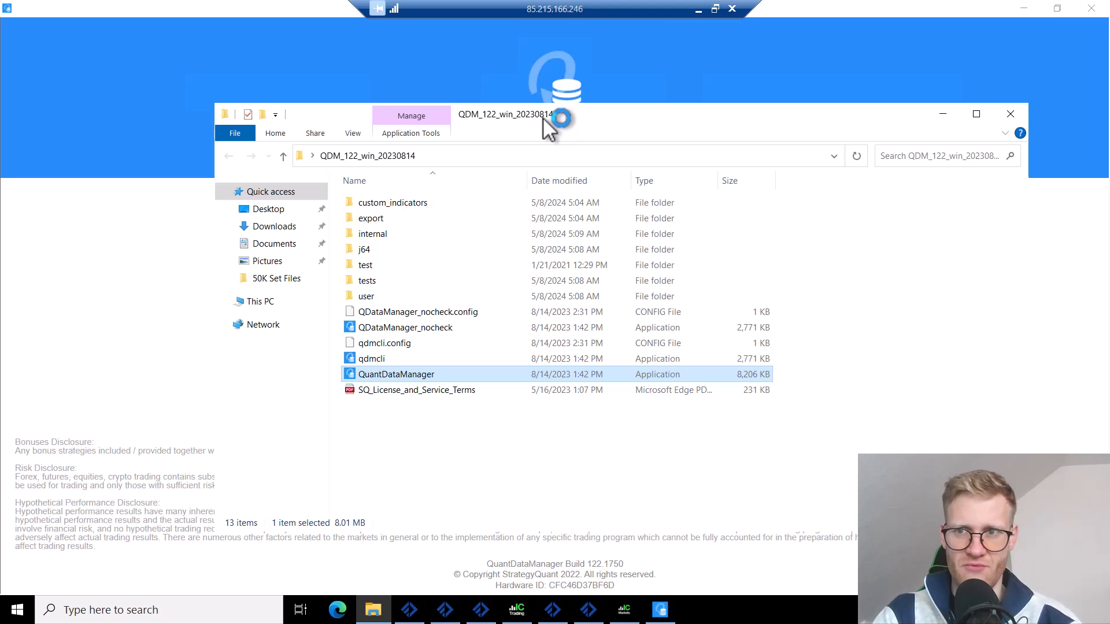
left_click(1011, 114)
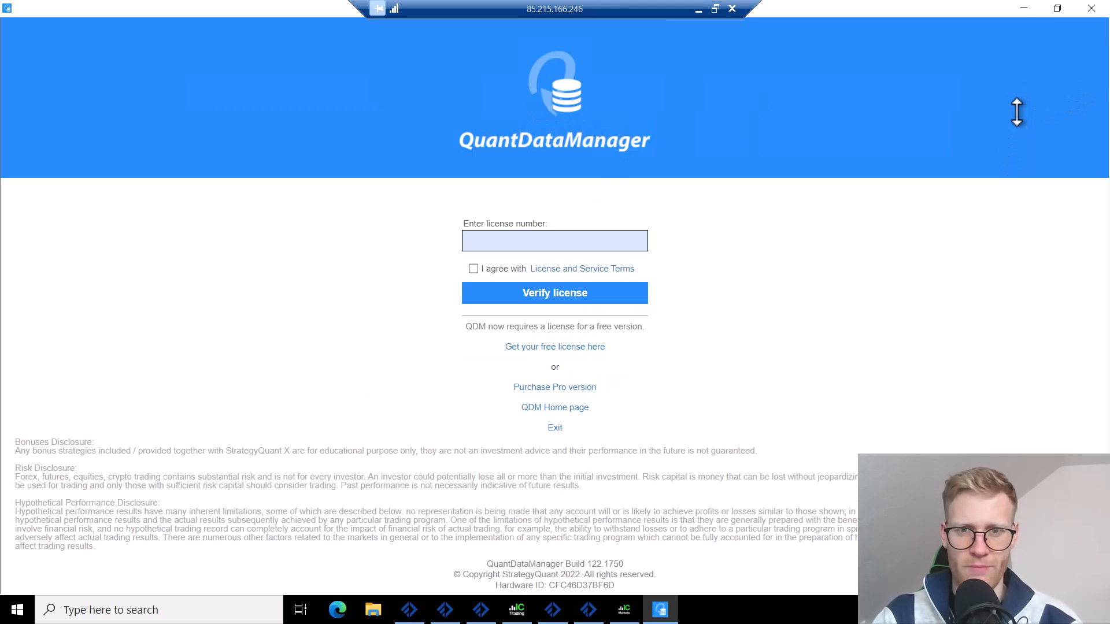
left_click(473, 269)
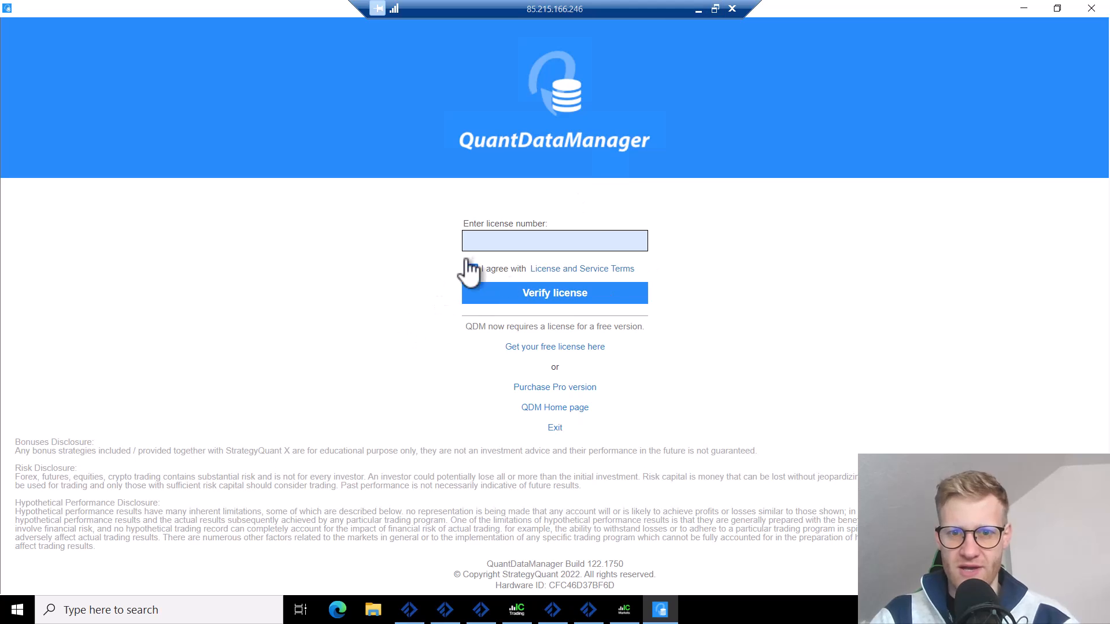
Step: Switch to the local mail app and copy the license code from the StrategyQuant "QuantDataManager Free License" email
left_click(698, 9)
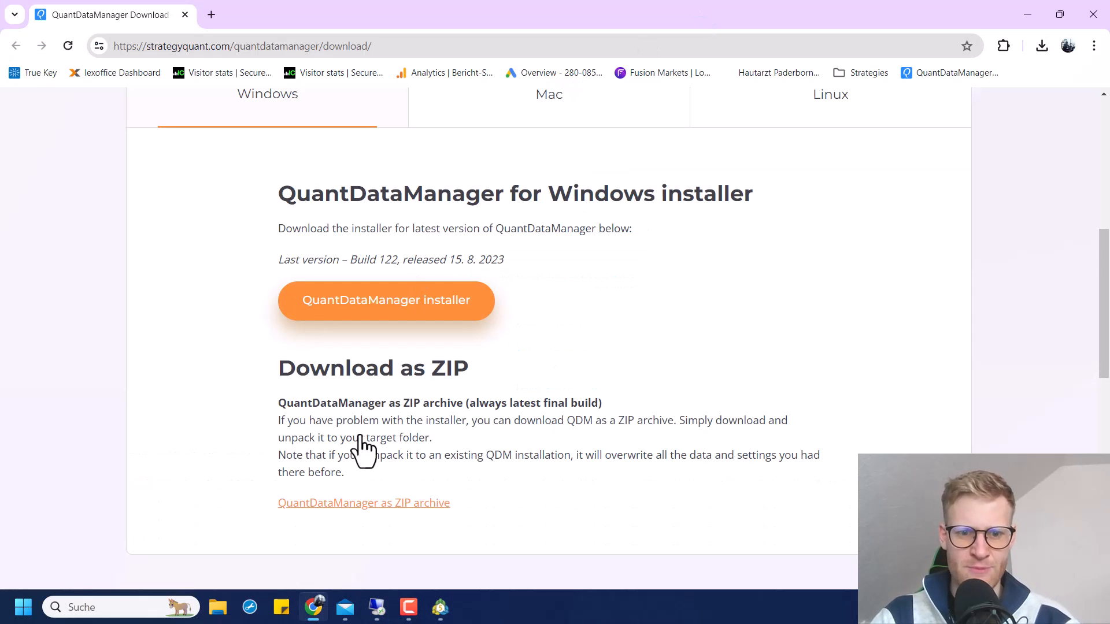
left_click(345, 607)
double_click(812, 407)
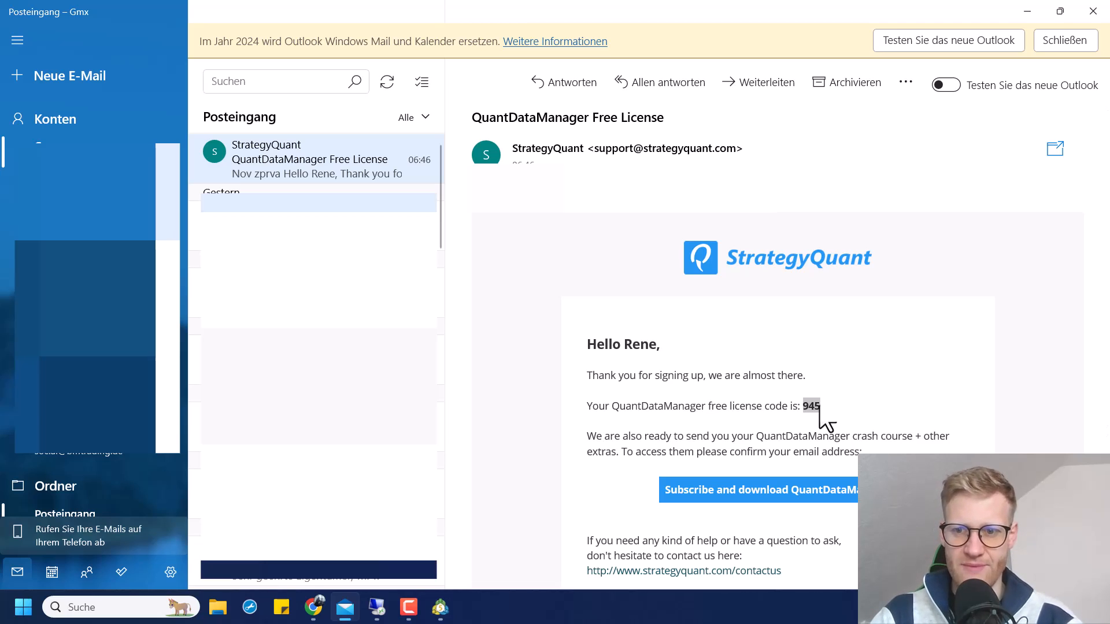
right_click(819, 406)
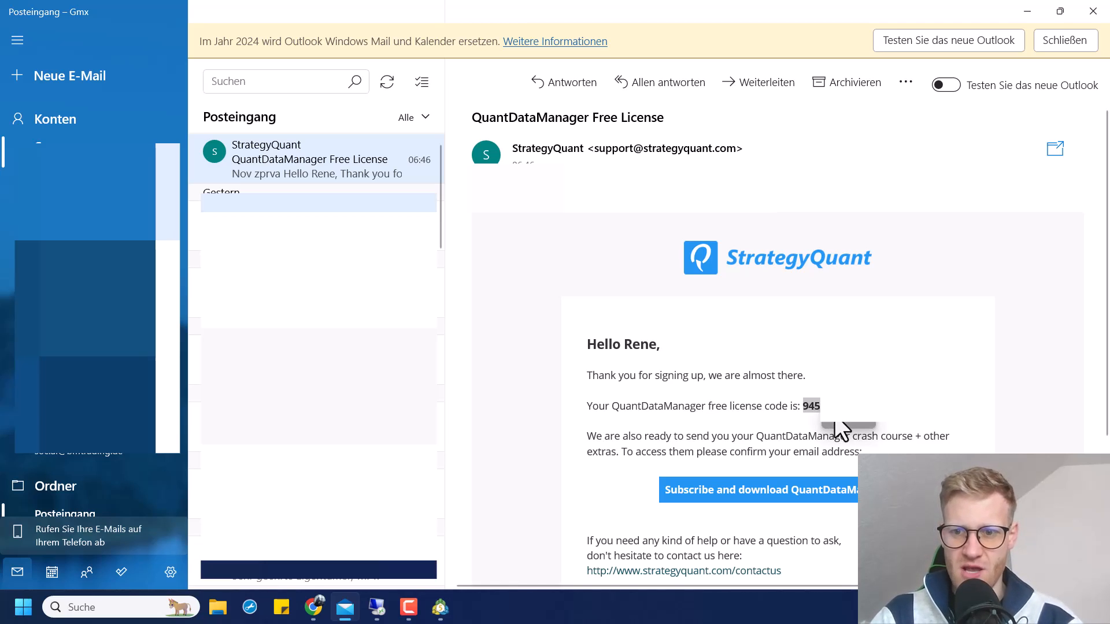
left_click(835, 419)
left_click(800, 404)
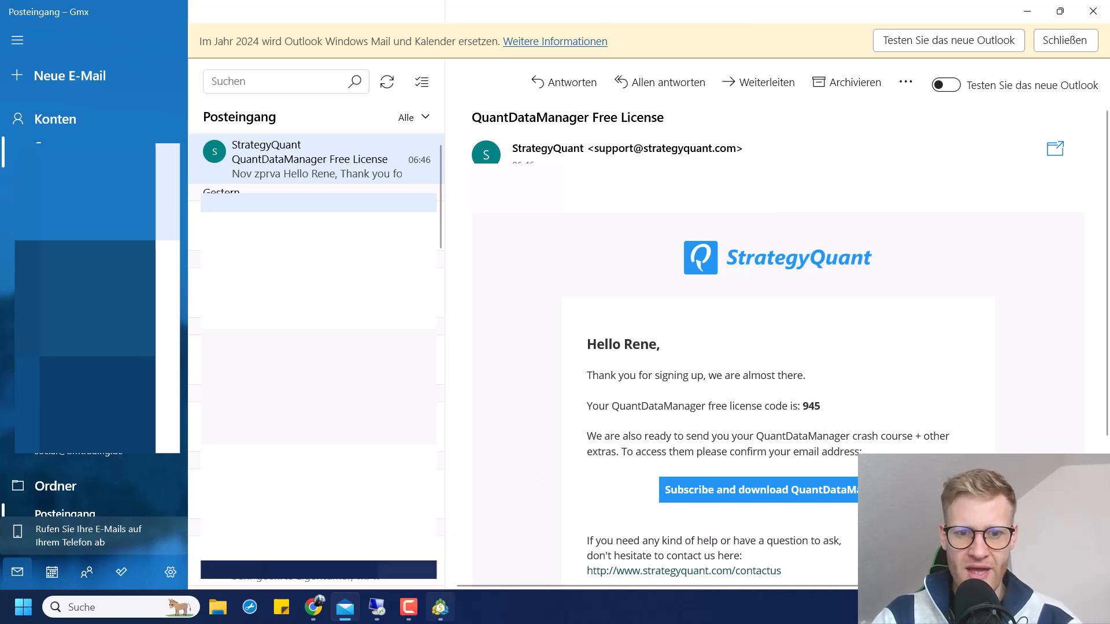
Step: Return to QuantDataManager on the remote computer, paste the license code into the license number field and verify it
left_click(376, 607)
left_click(529, 247)
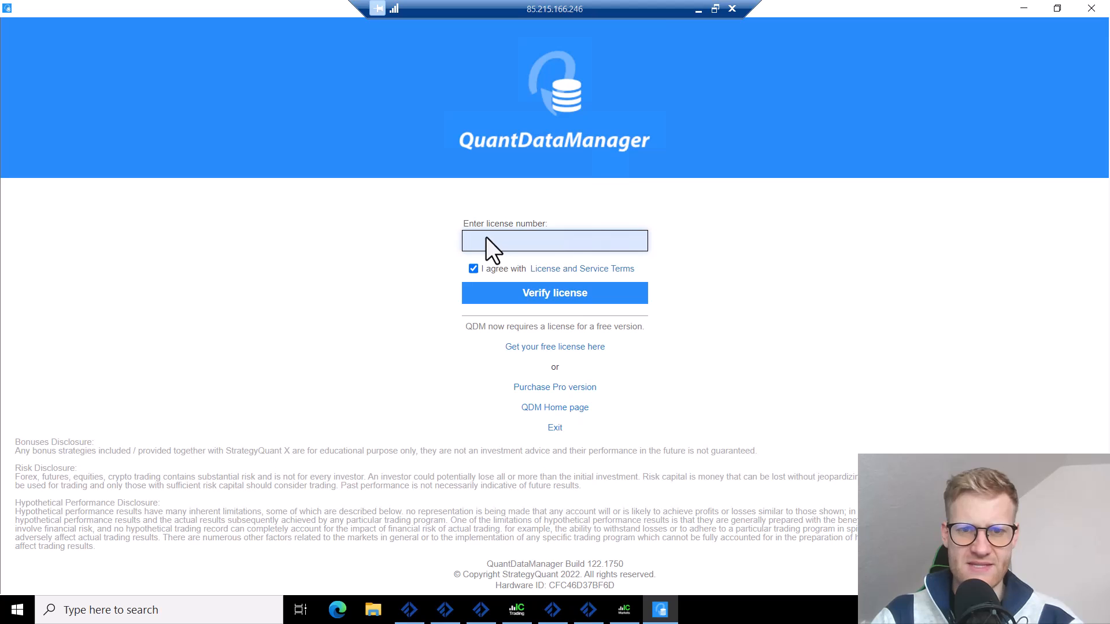
key("ctrl+v")
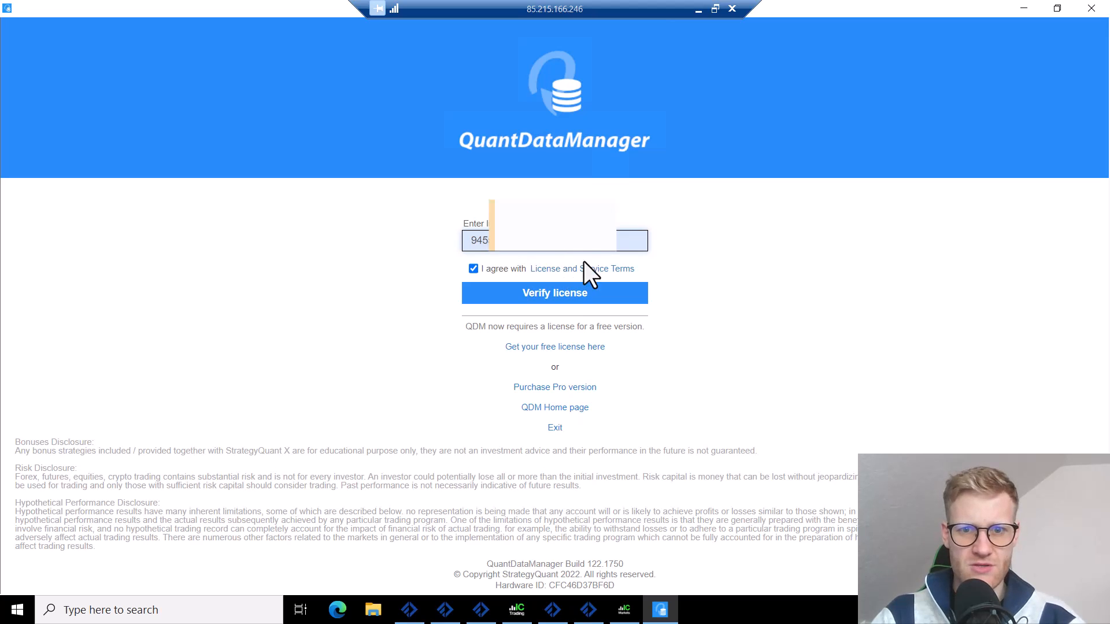
left_click(520, 295)
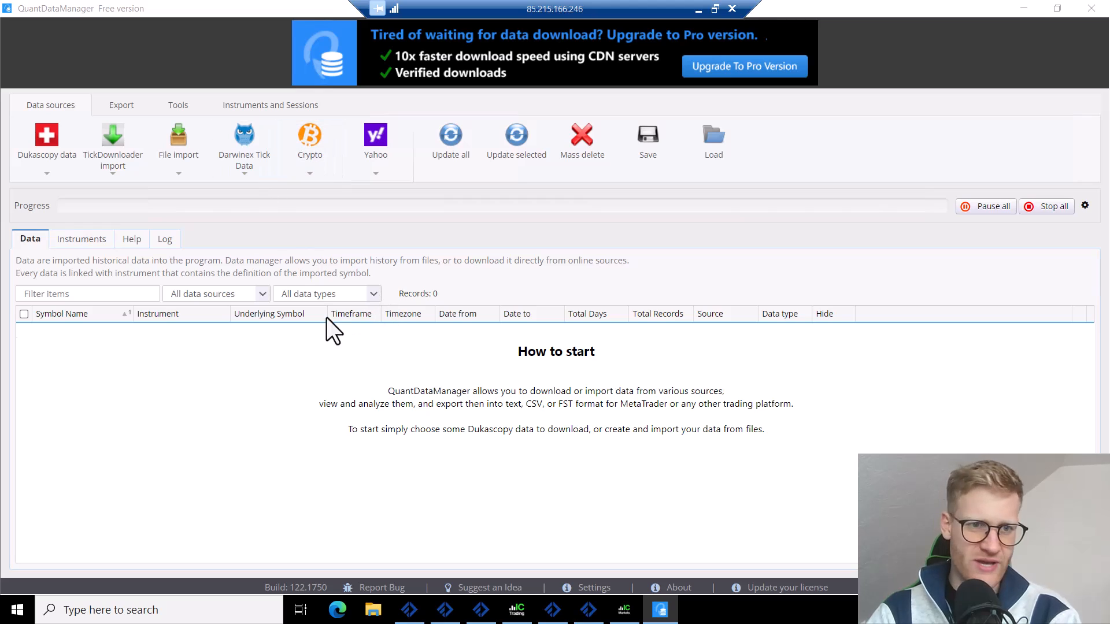
left_click(68, 239)
left_click(21, 239)
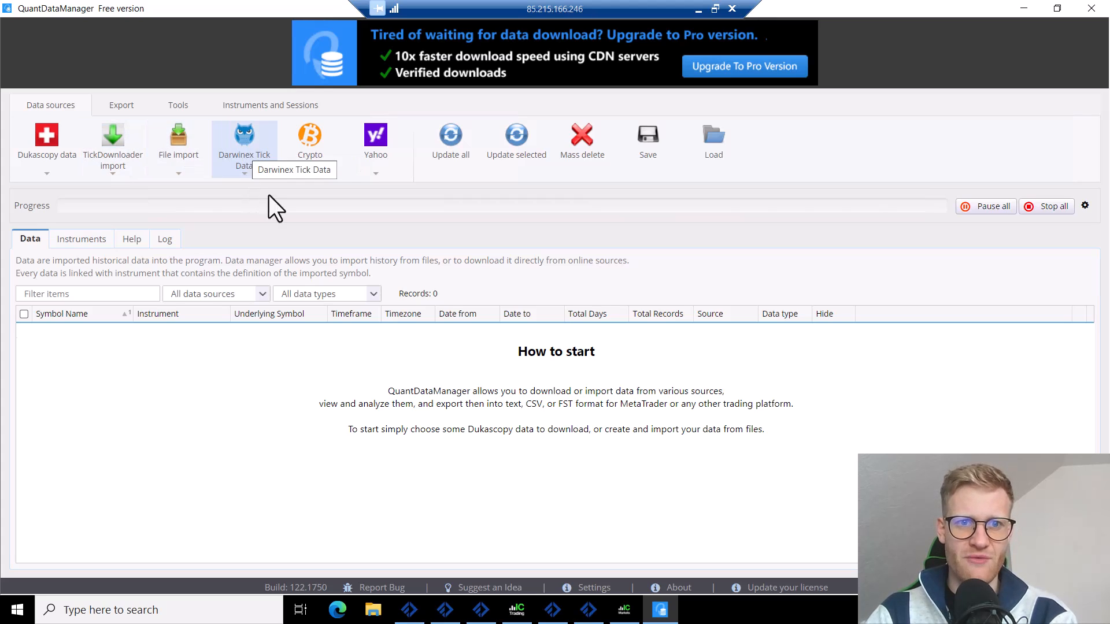
Step: Add the Forex majors EURUSD, USDJPY and GBPUSD as Dukascopy tick data, confirming the data disclaimer and saving
left_click(36, 174)
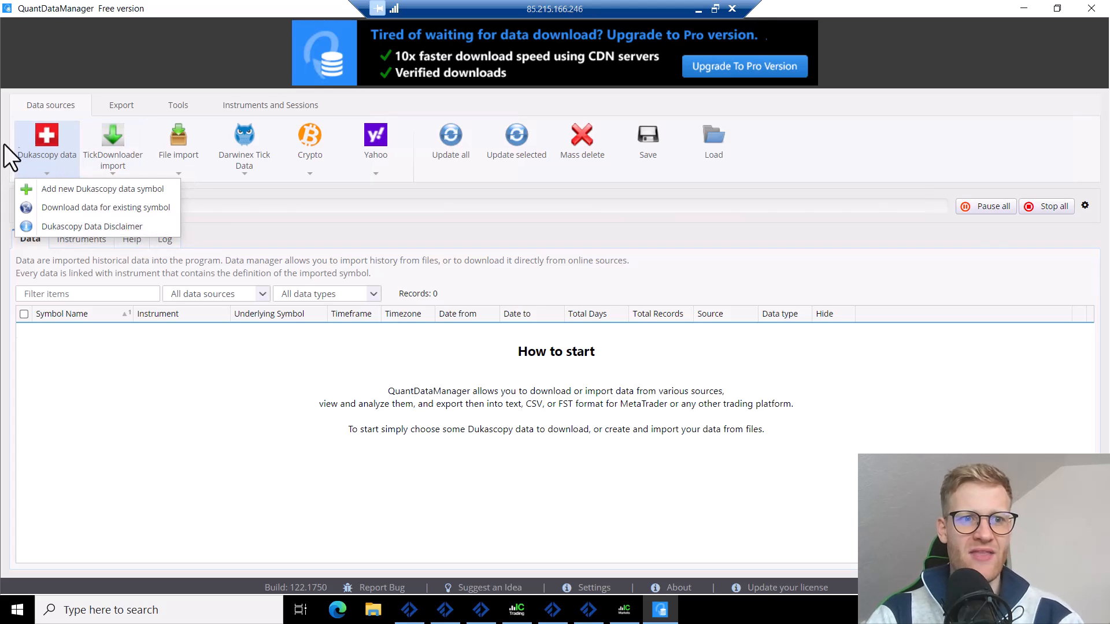
left_click(92, 189)
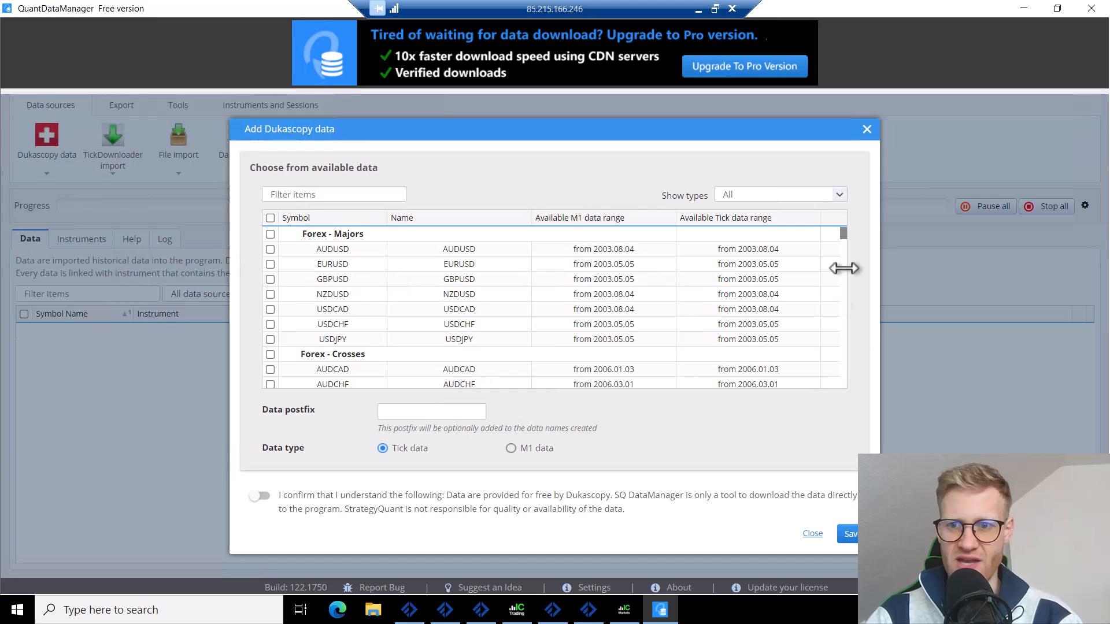
mouse_move(843, 230)
left_mouse_down()
mouse_move(846, 396)
mouse_move(845, 225)
left_mouse_up()
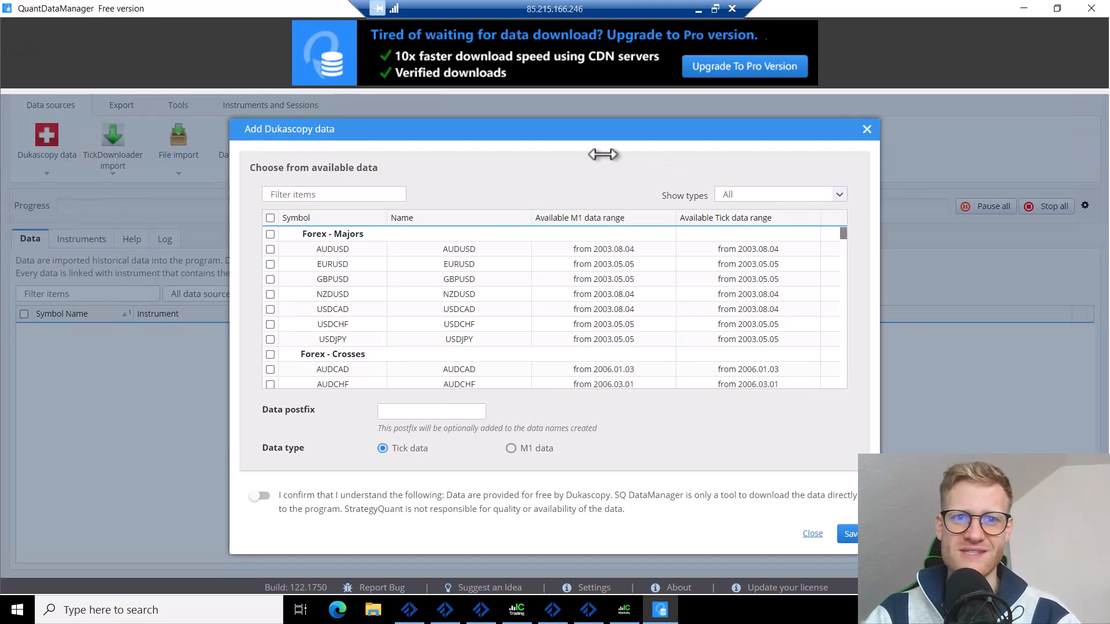
left_click(352, 263)
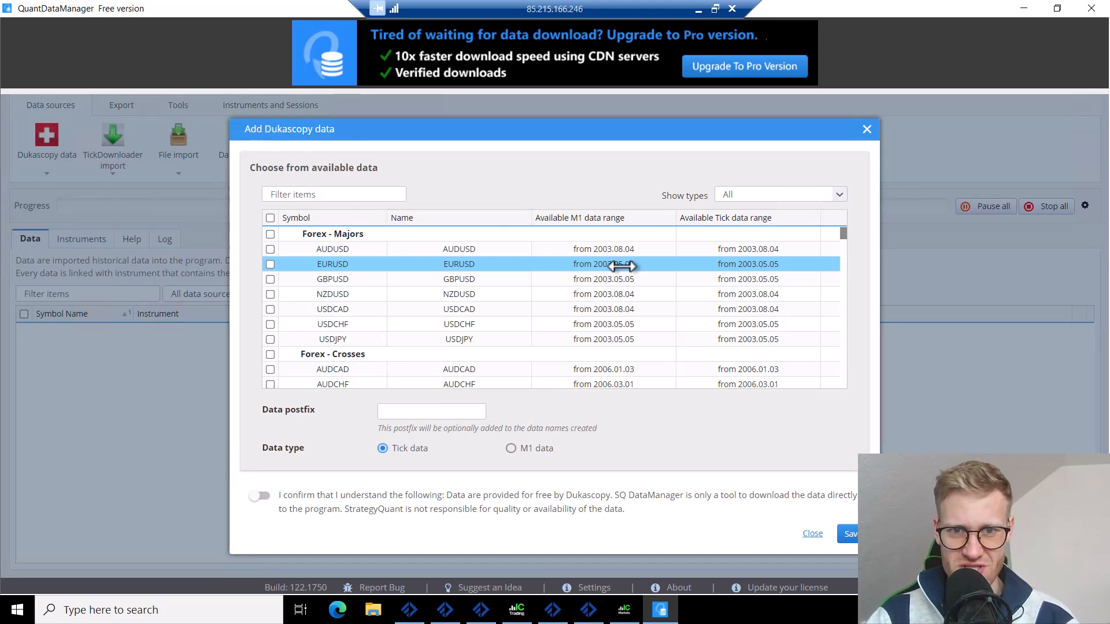
left_click(270, 265)
left_click(270, 339)
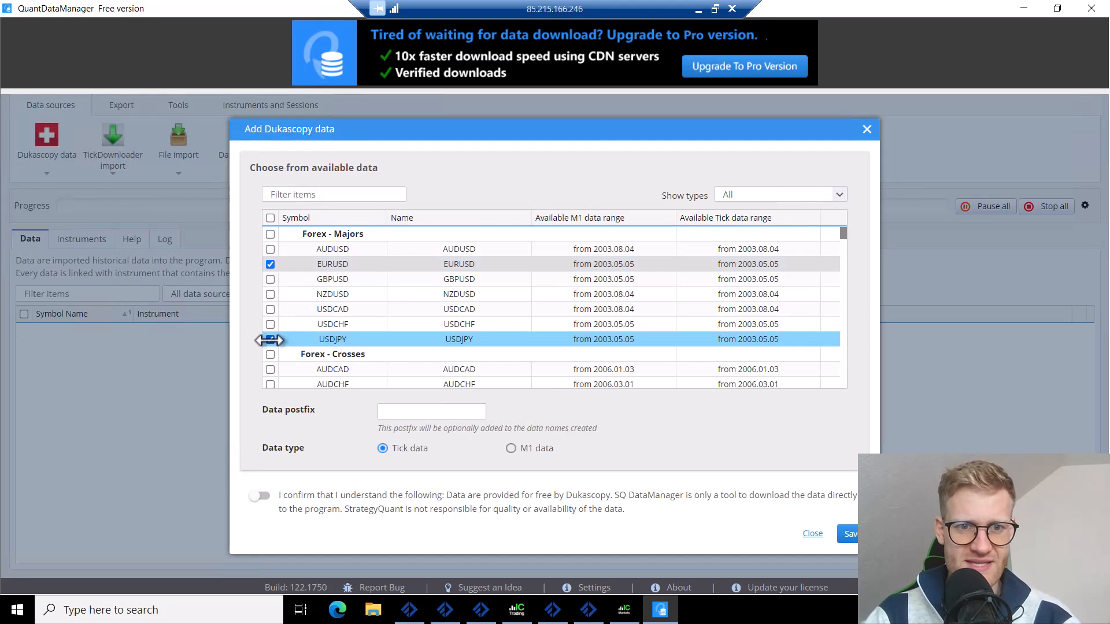
left_click(270, 279)
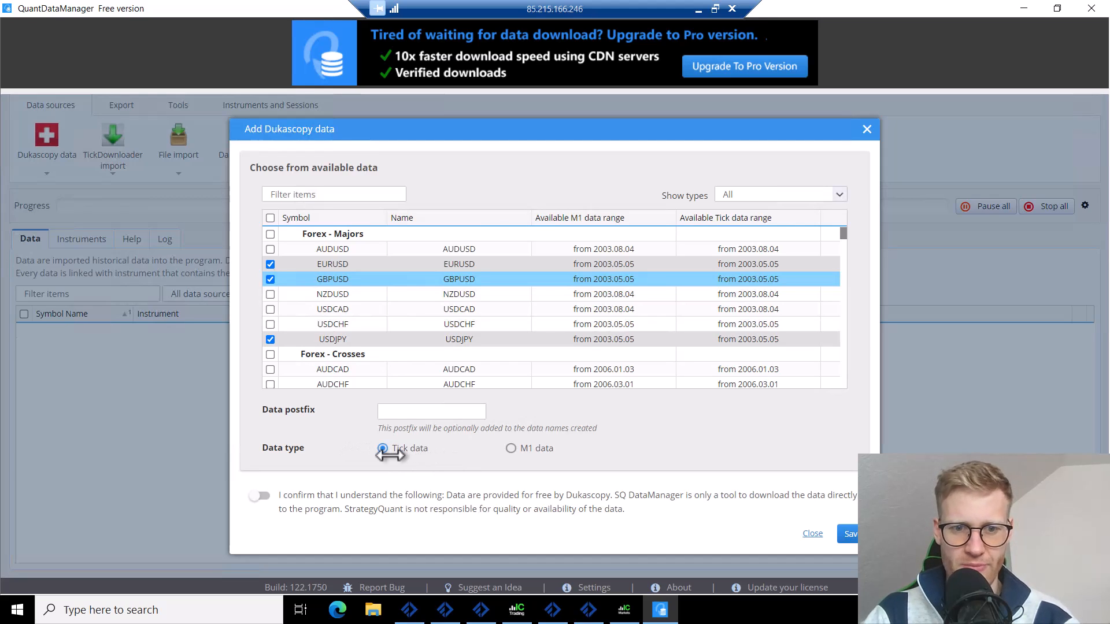
left_click(257, 496)
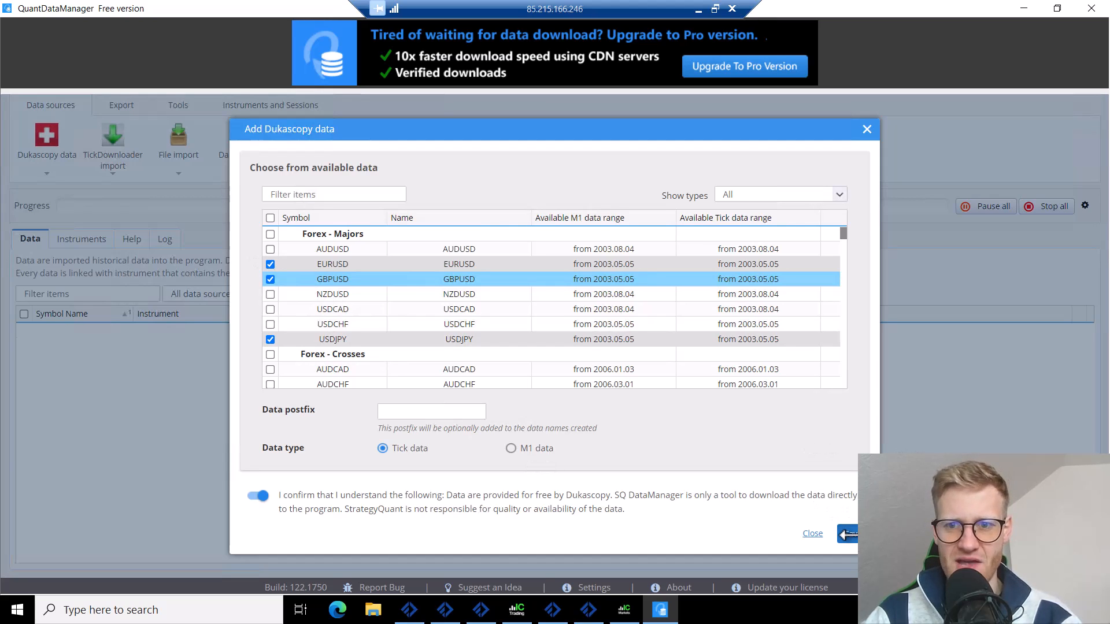
left_click(846, 534)
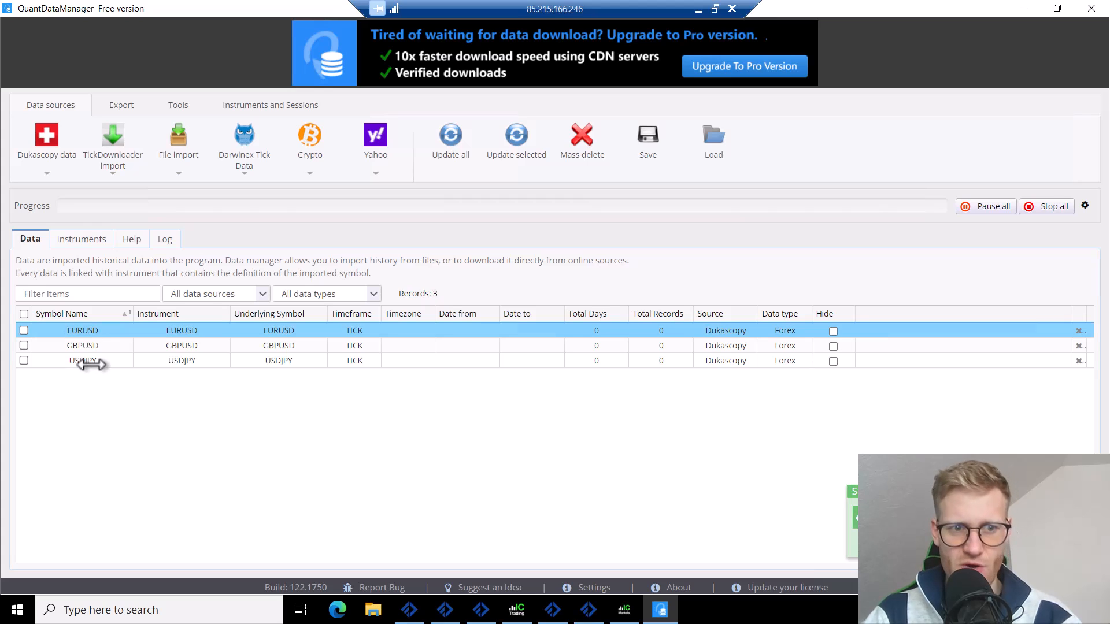
Step: Select EURUSD, open its Dukascopy data download settings and set the start date to 2024.01.01
left_click(23, 332)
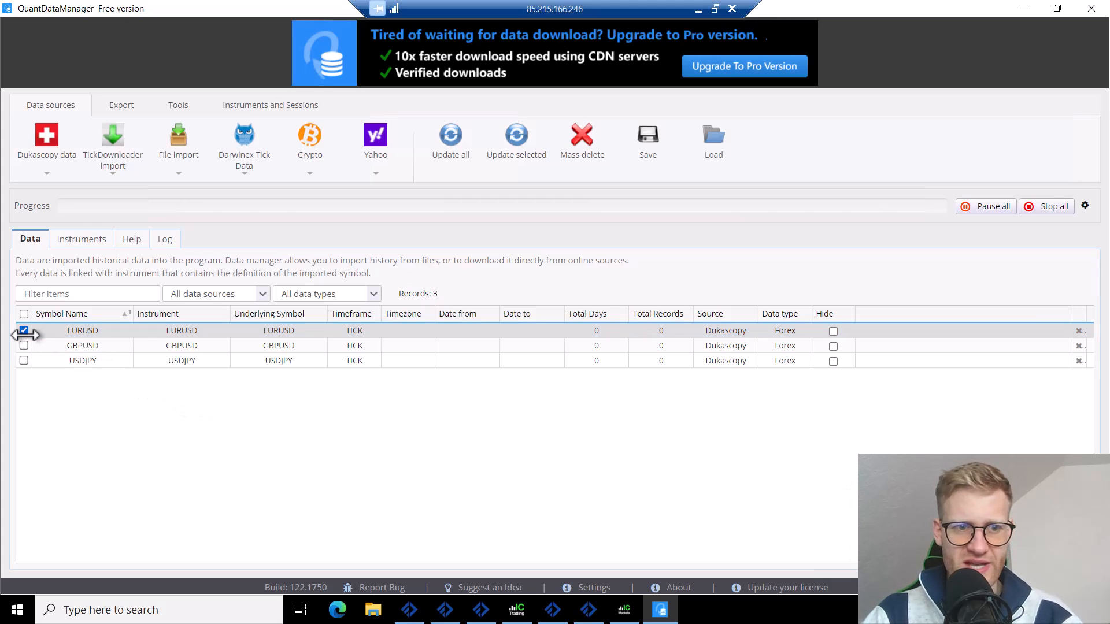
left_click(45, 165)
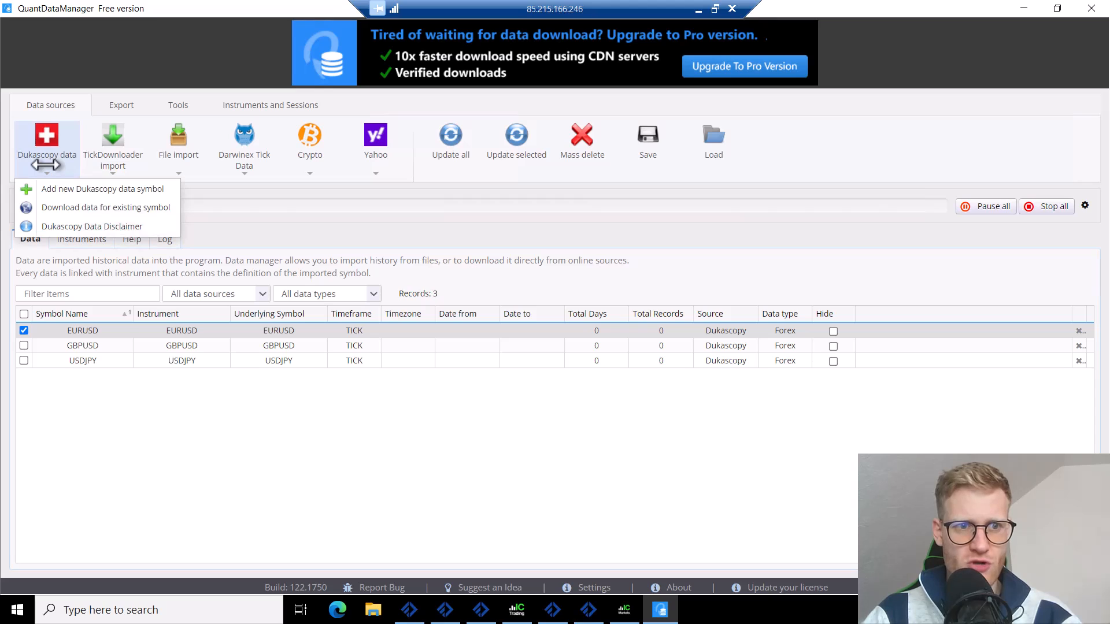
left_click(77, 207)
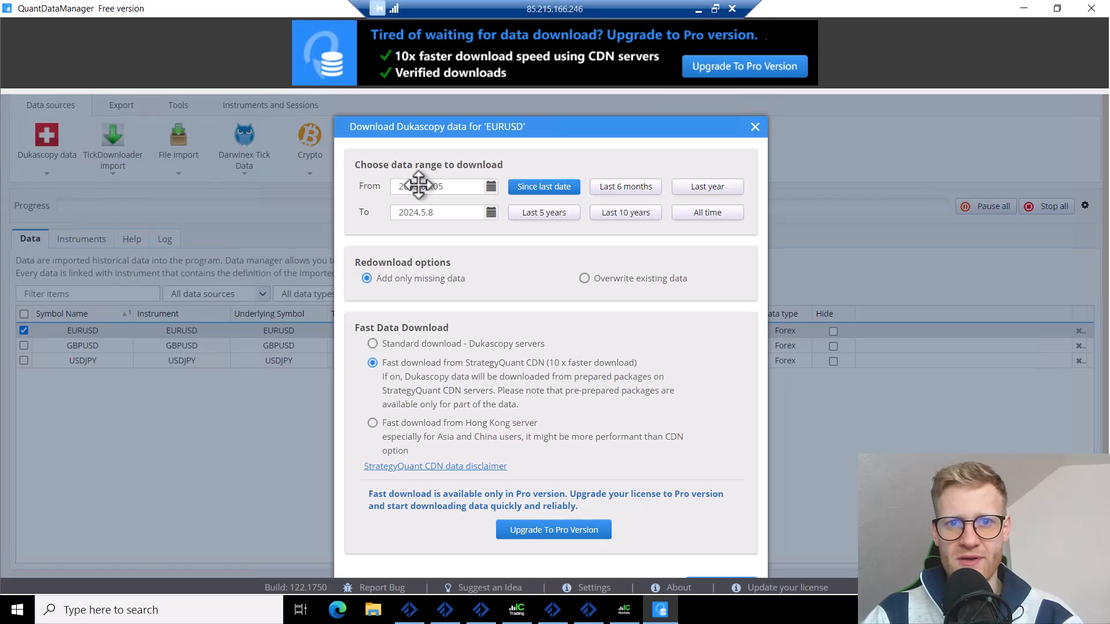
left_click(386, 186)
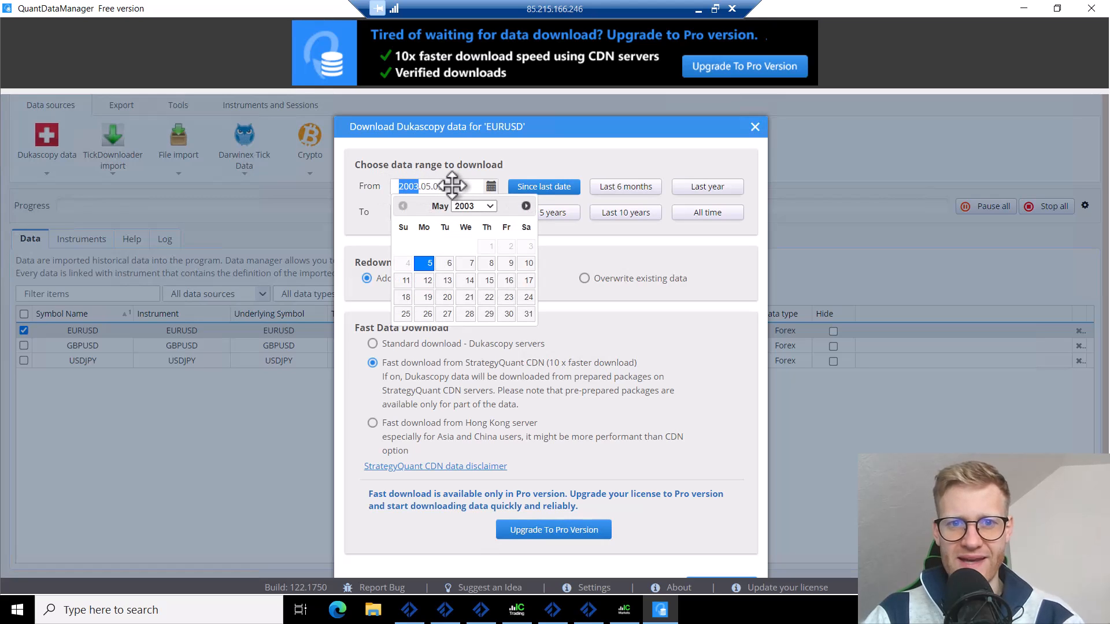
left_click(415, 185)
left_click_drag(409, 185, 456, 183)
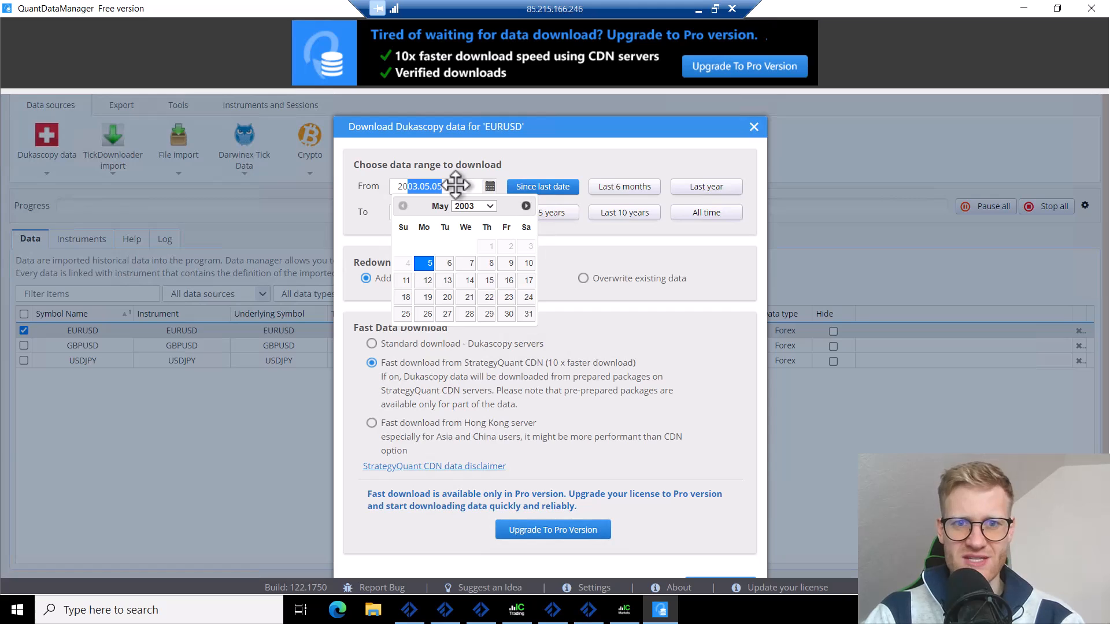
type("24.01.01")
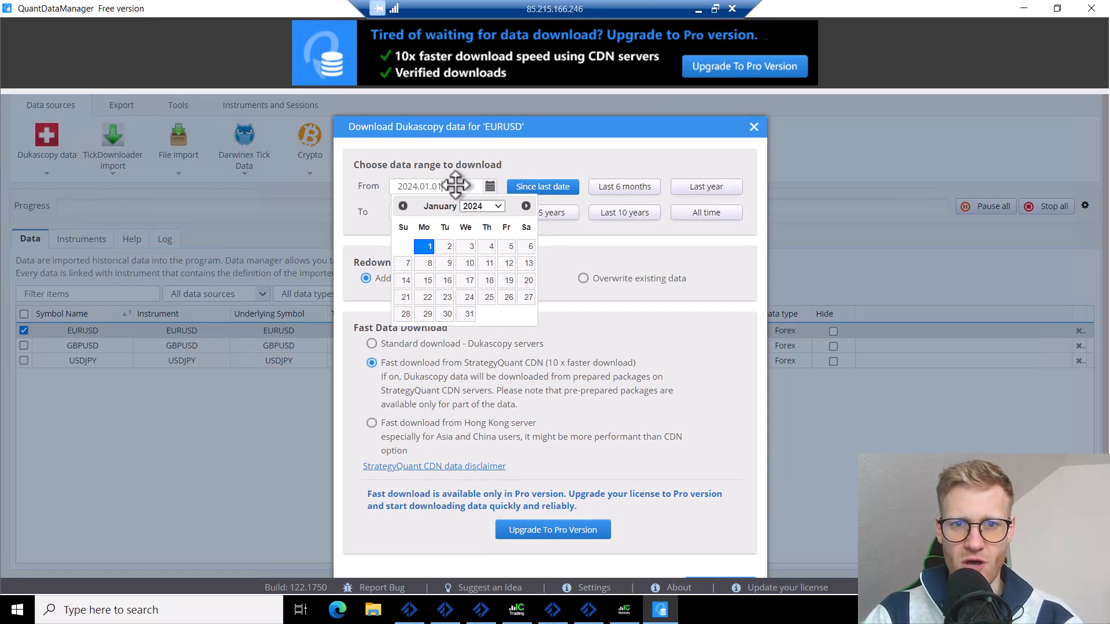
left_click(647, 311)
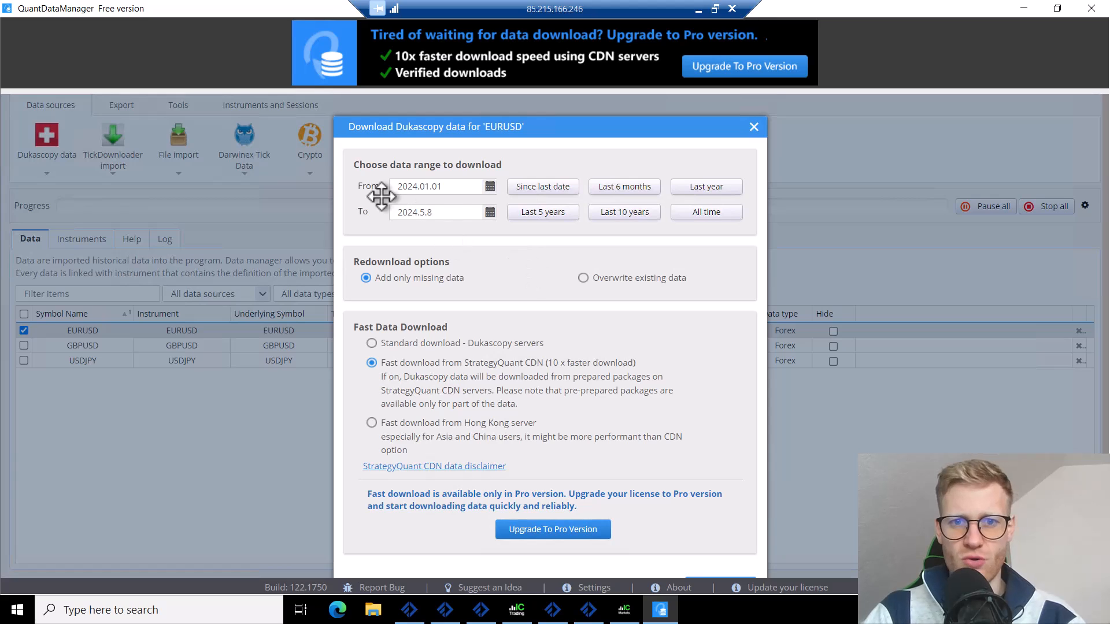
Step: Keep 2024.05.08 as the end date, choose the standard download from Dukascopy servers and start the EURUSD download
left_click(449, 209)
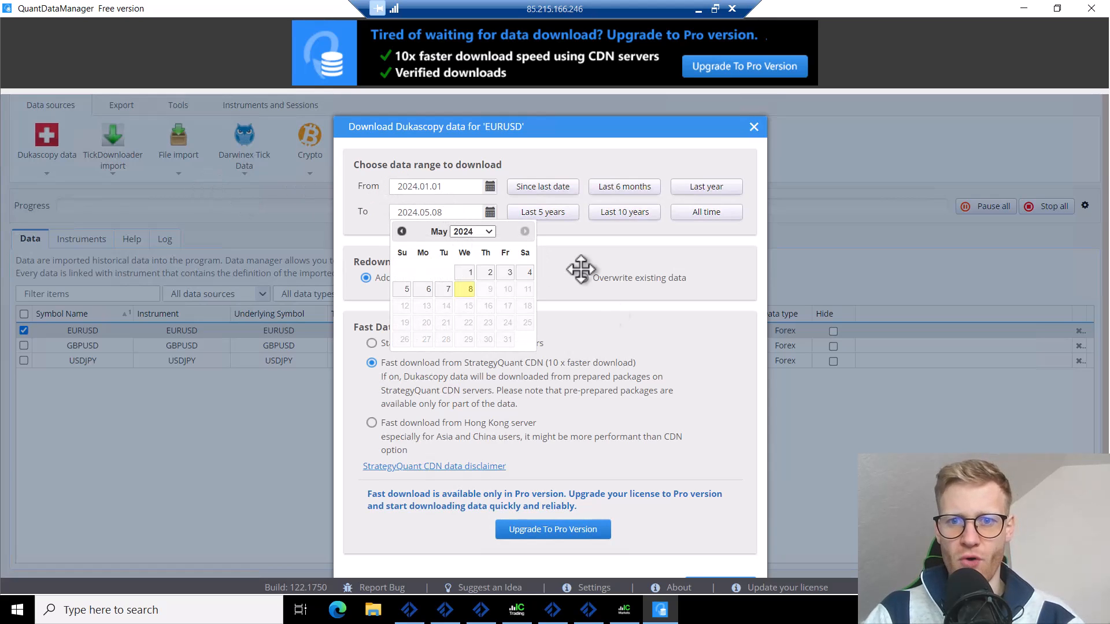
left_click(622, 327)
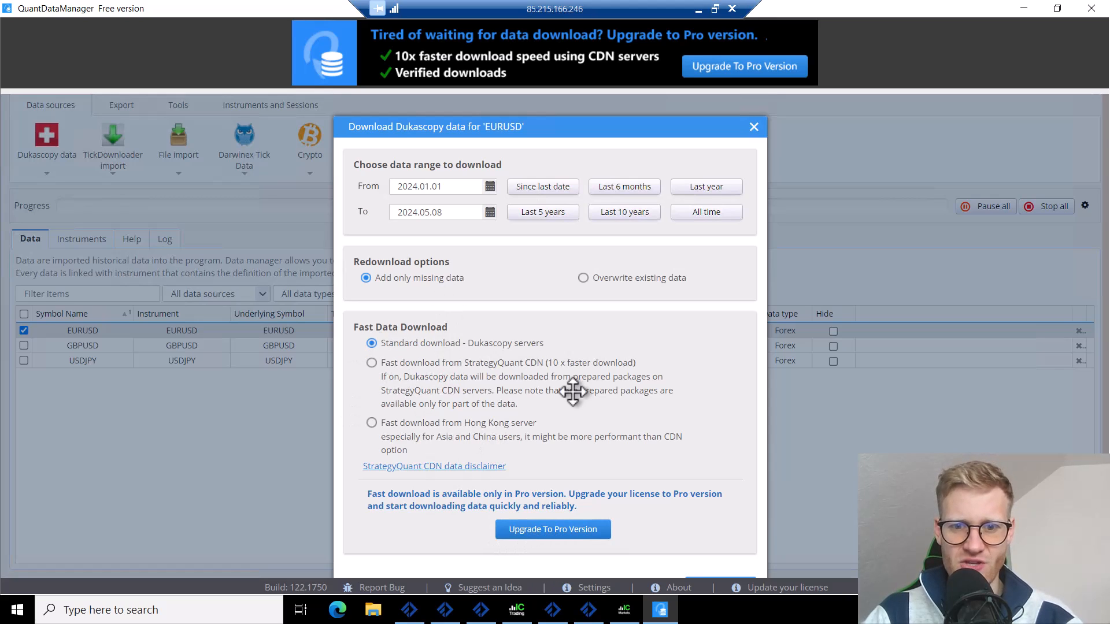
scroll(572, 392, "down", 1)
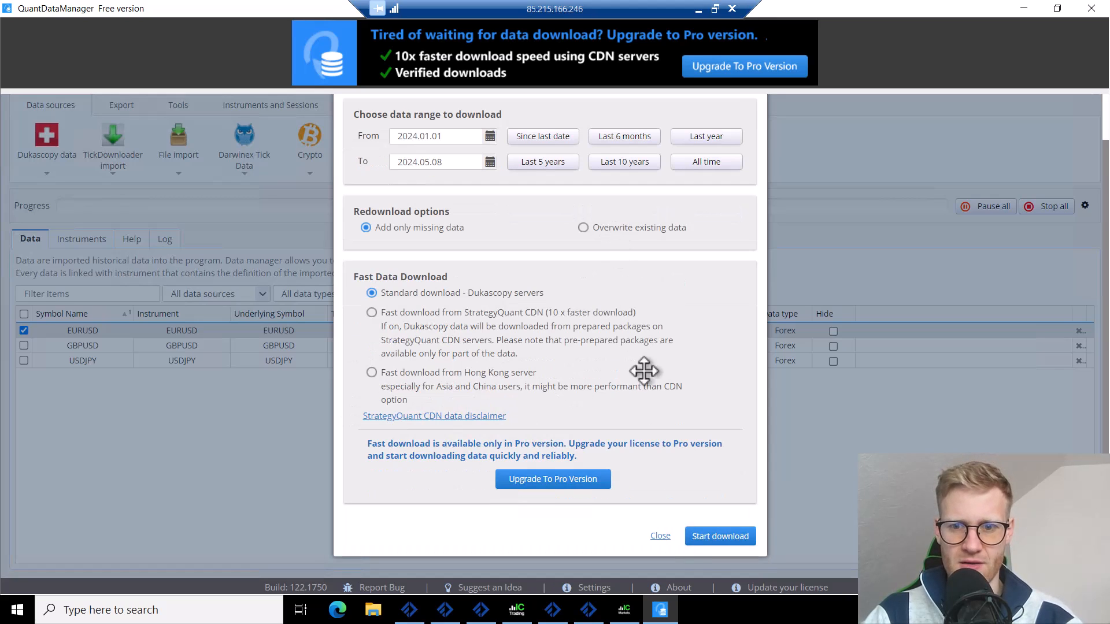
left_click(703, 535)
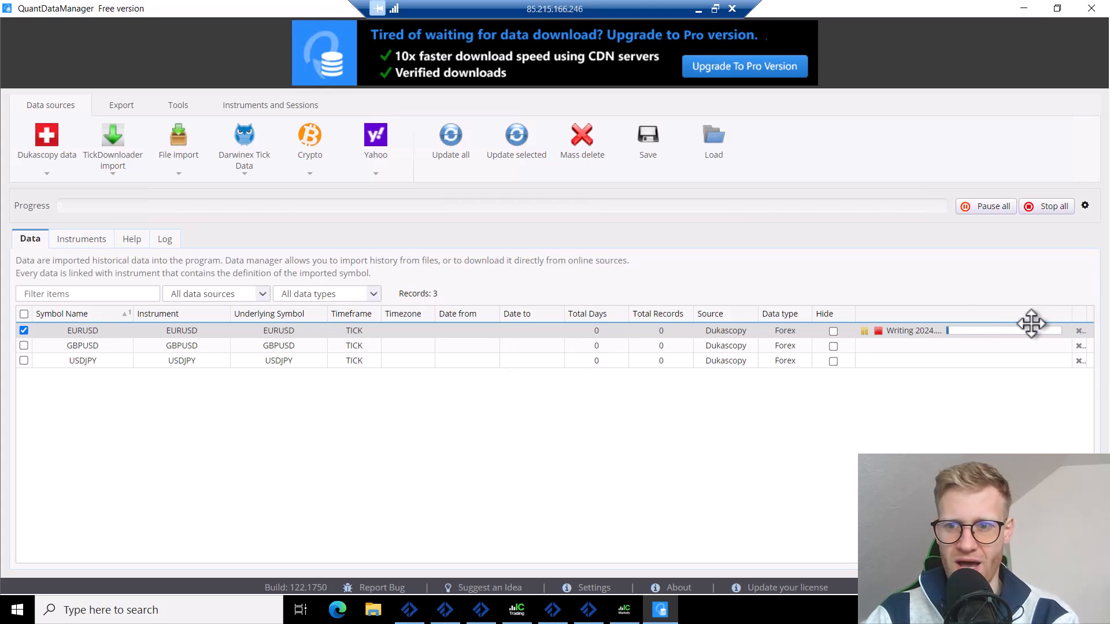
Step: Dismiss the Pro version promotion and let the EURUSD download finish
mouse_move(983, 328)
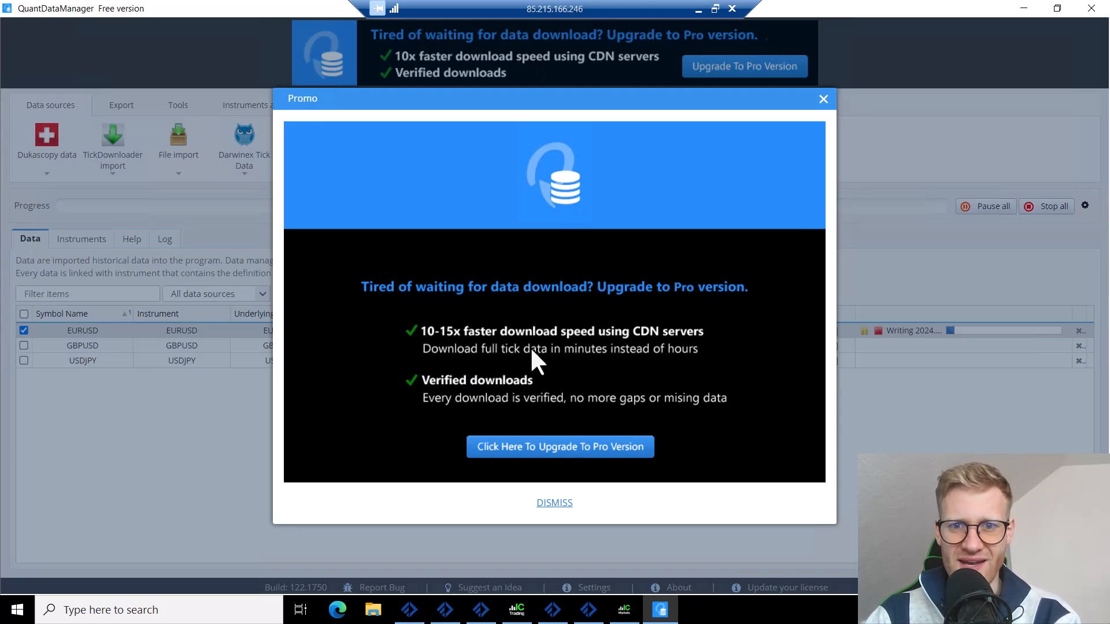
left_click(559, 505)
left_click(901, 328)
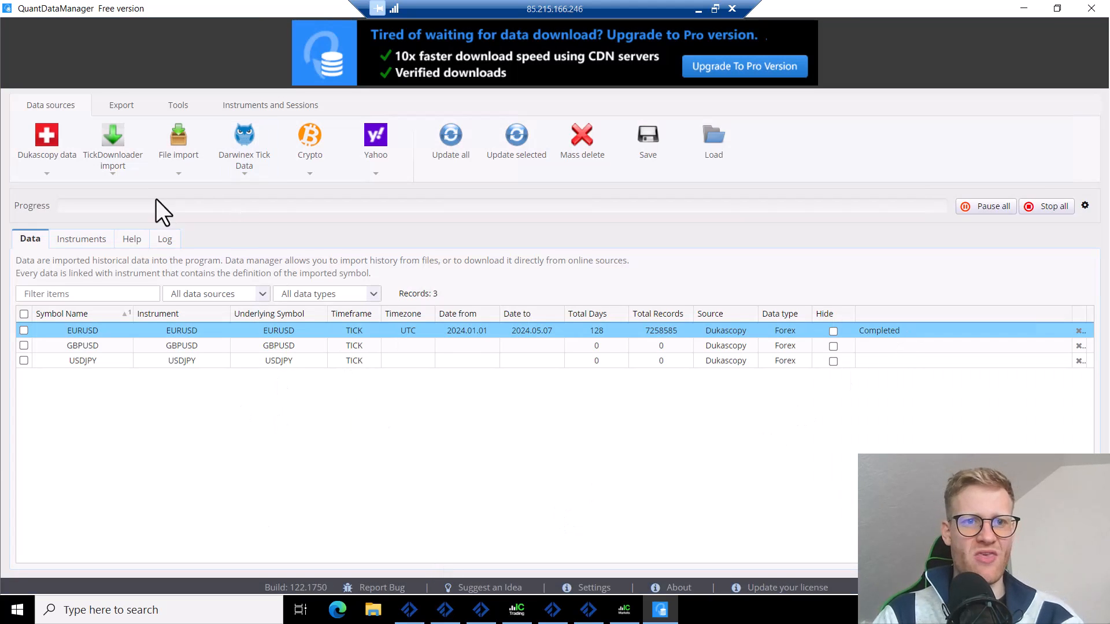
left_click(123, 104)
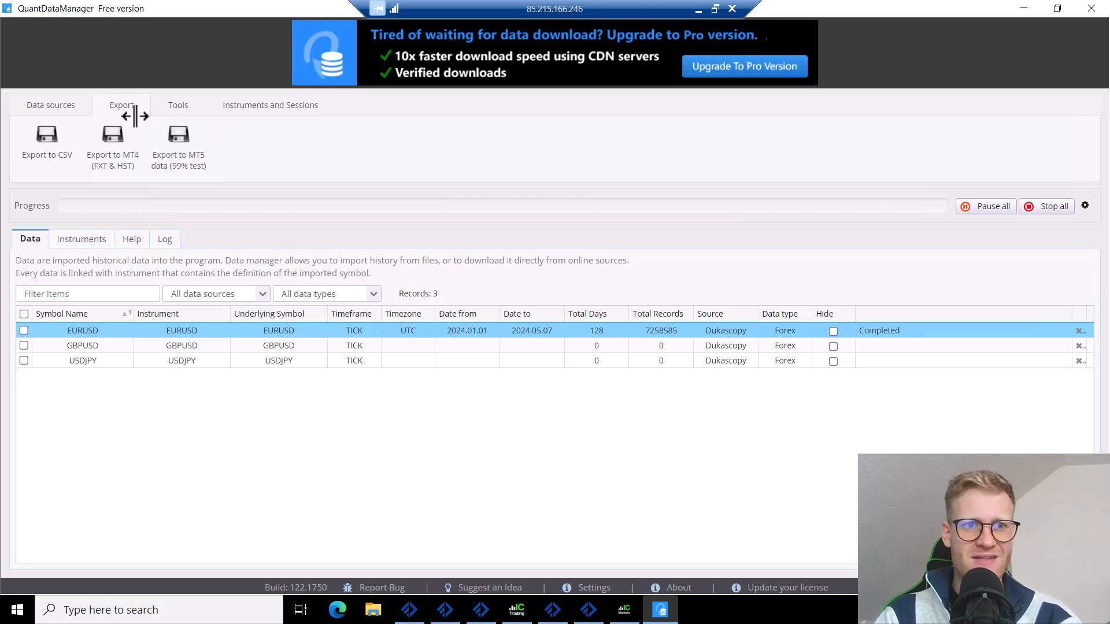
left_click(61, 104)
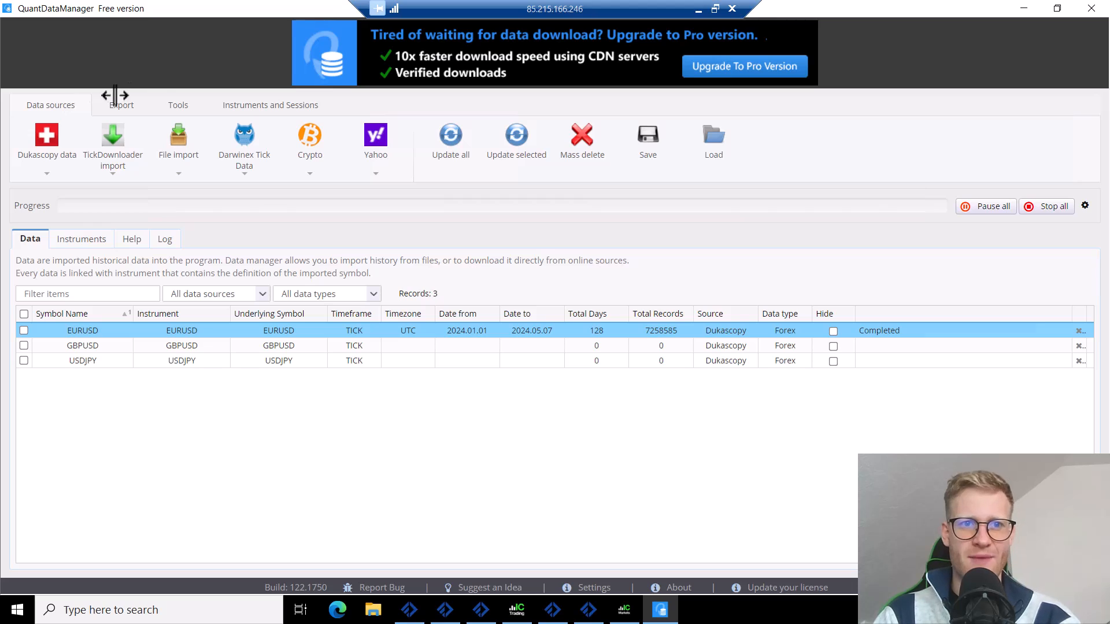
left_click(180, 101)
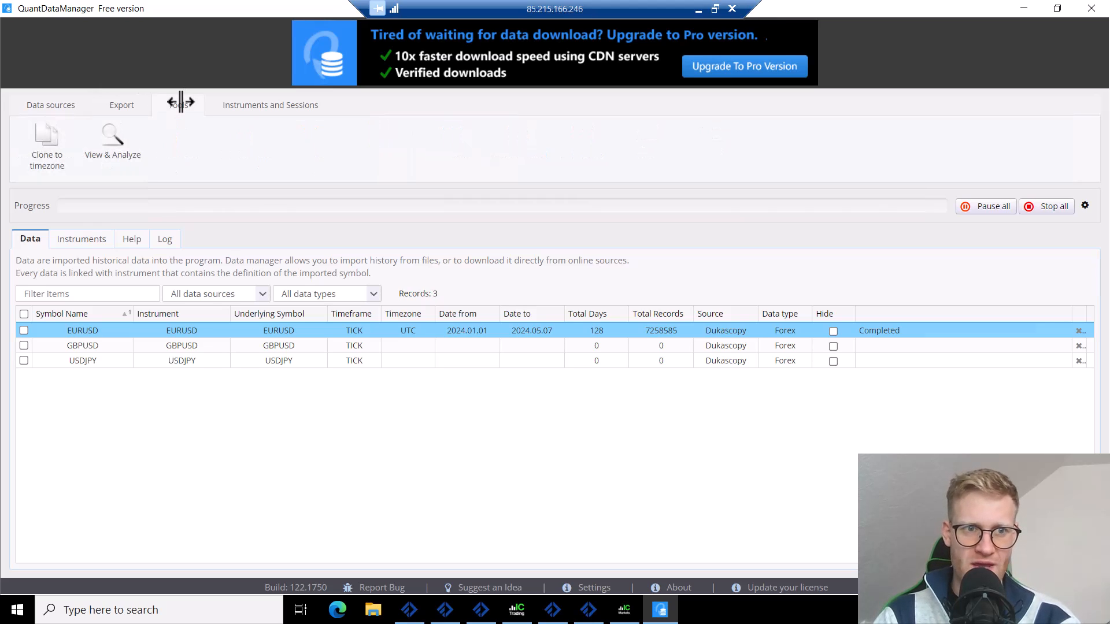
left_click(57, 99)
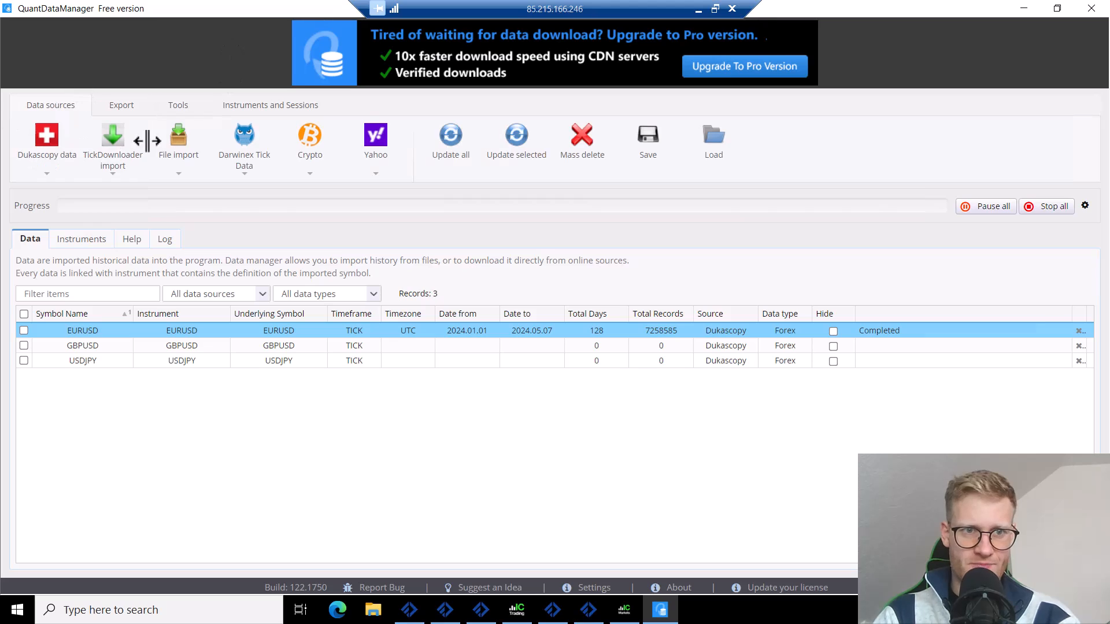
Step: Clone the EURUSD tick data to the timezone (EST+07) New York Trading hours, US DST, keeping the default symbol postfix
left_click(173, 105)
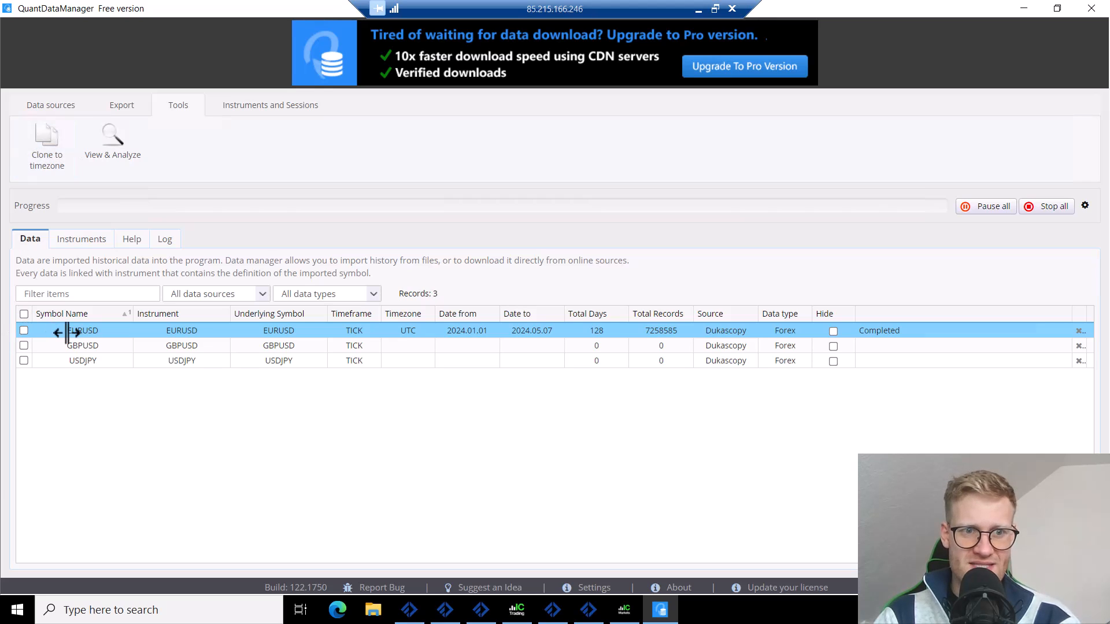
left_click(60, 154)
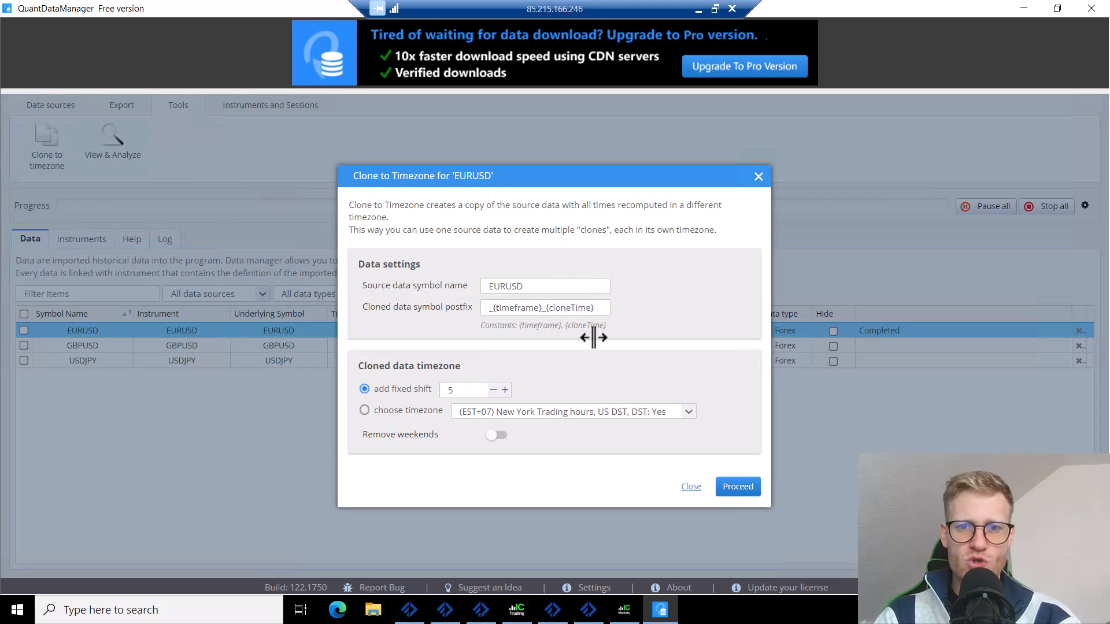
left_click(467, 285)
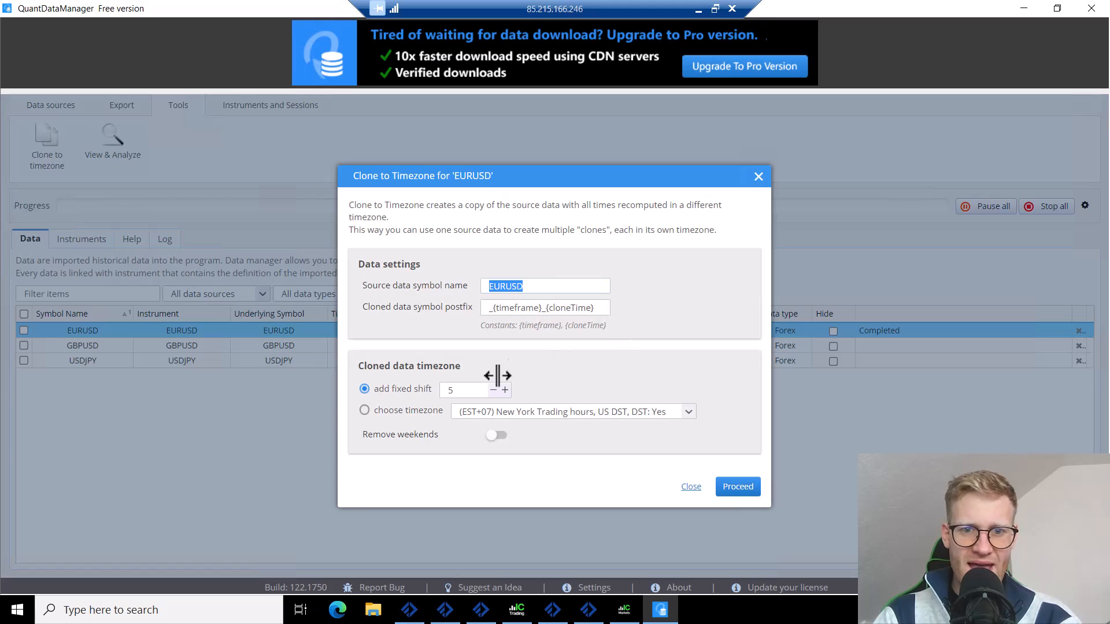
left_click(365, 411)
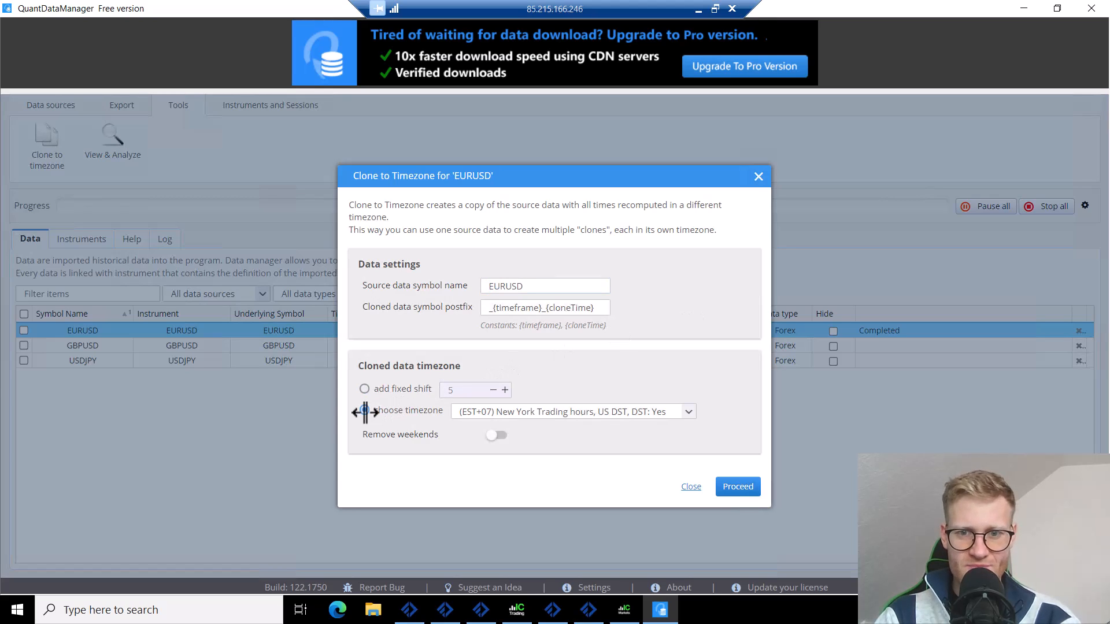
left_click(566, 412)
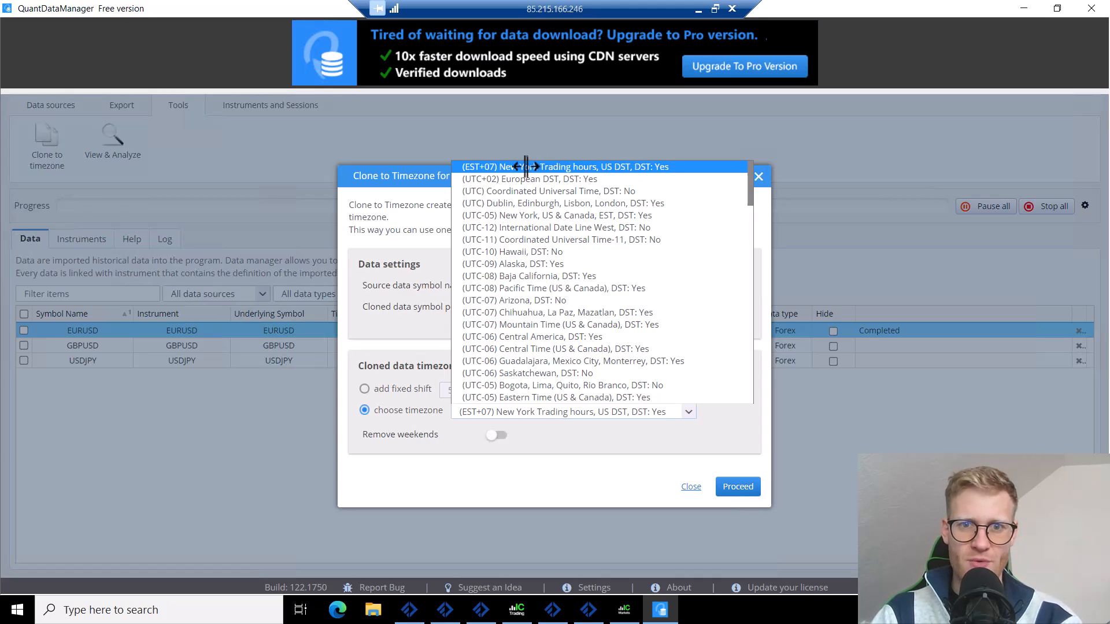
left_click(503, 167)
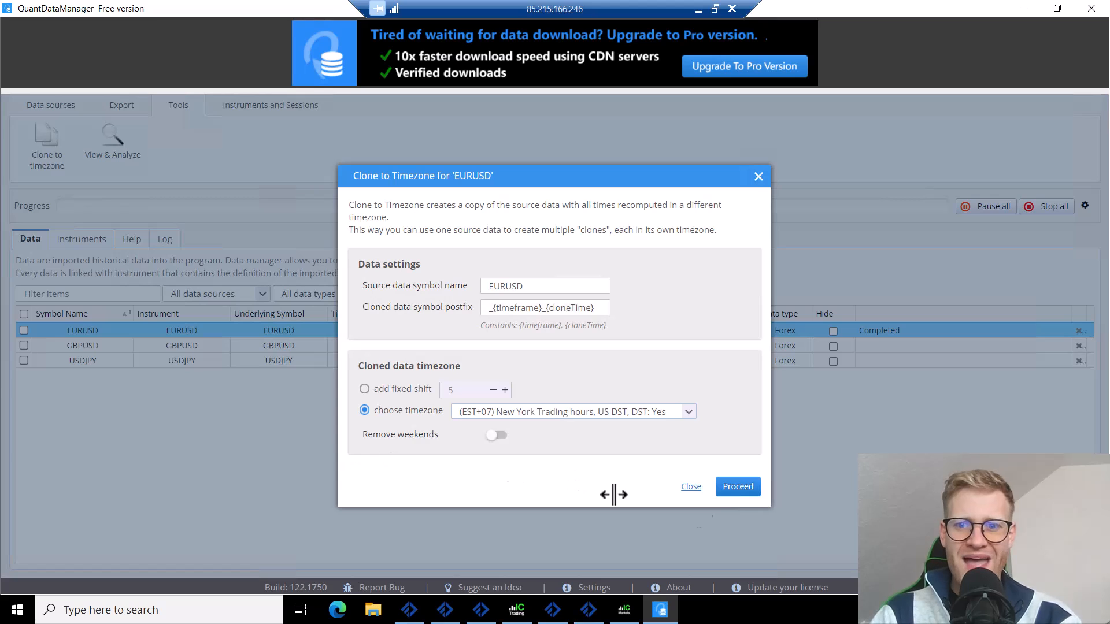
left_click(743, 484)
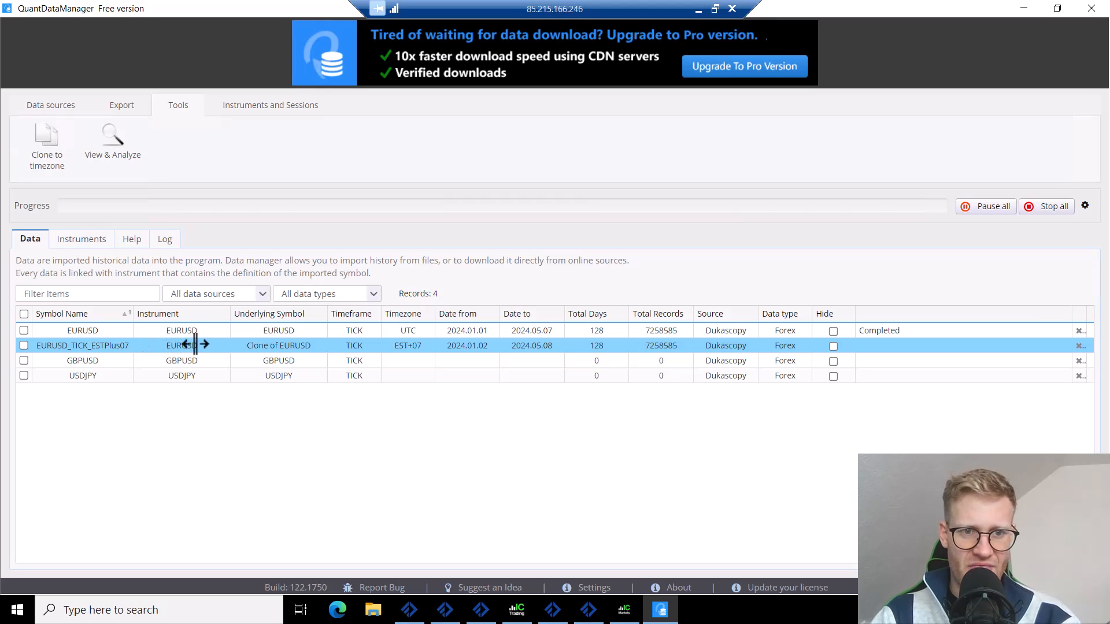
Step: Open the MT5 data export (99% test) for EURUSD_TICK_ESTPlus07, keeping the date range 2024.01.02 to 2024.05.08
left_click(60, 105)
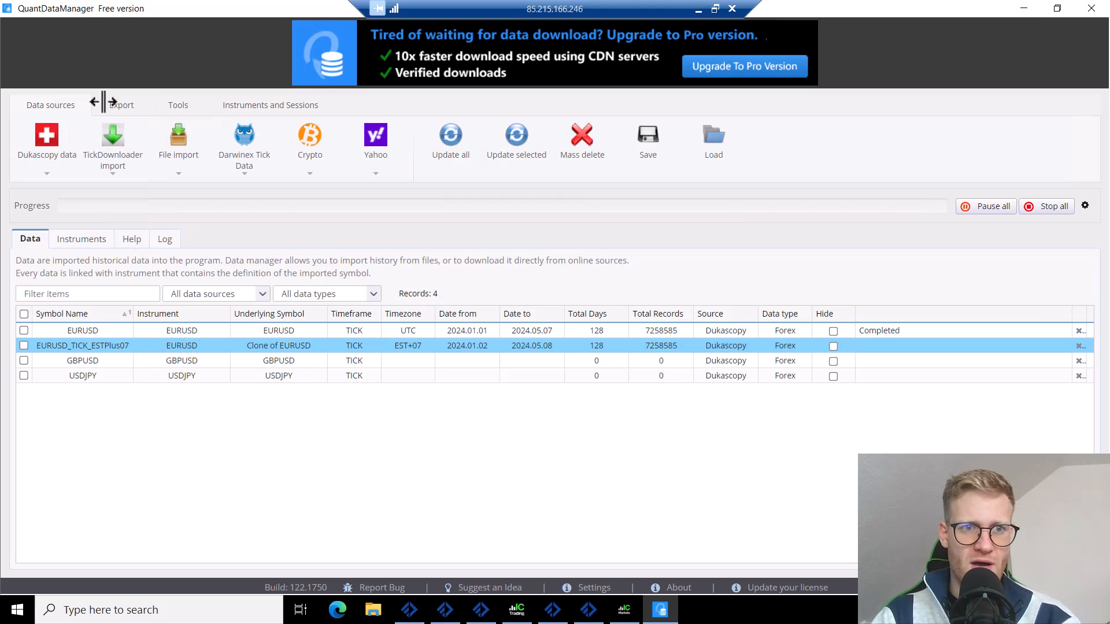
left_click(114, 103)
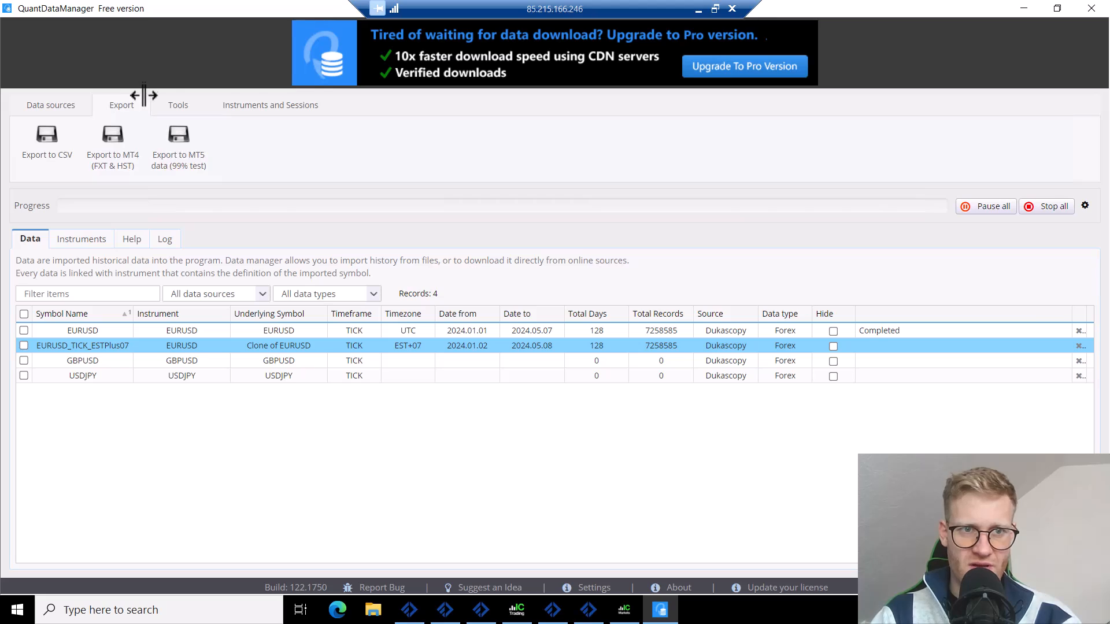
left_click(187, 164)
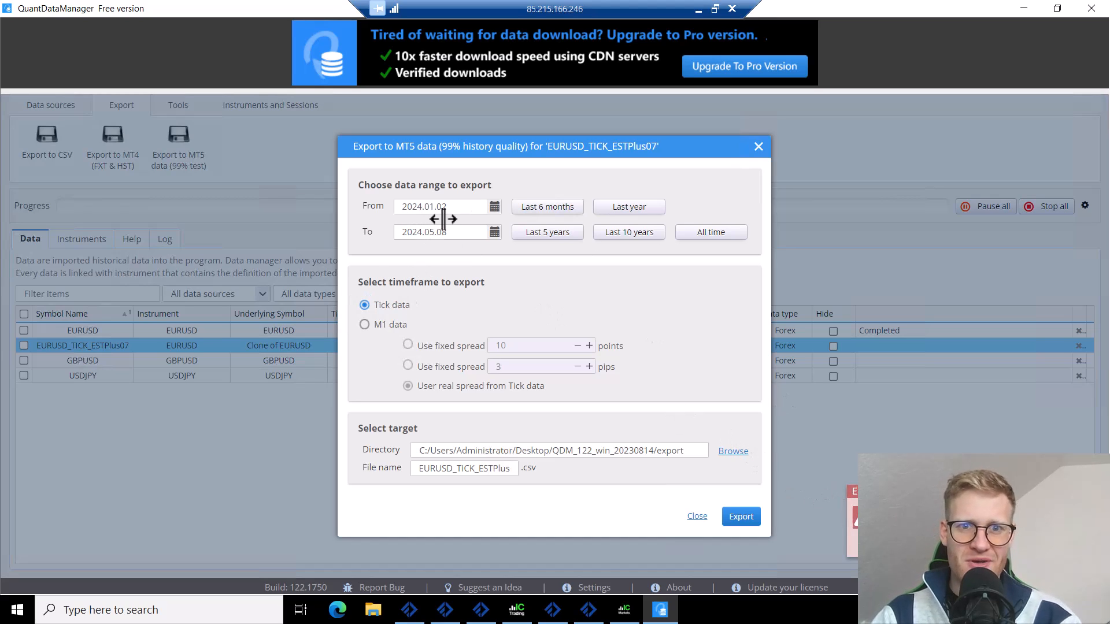
left_click(414, 206)
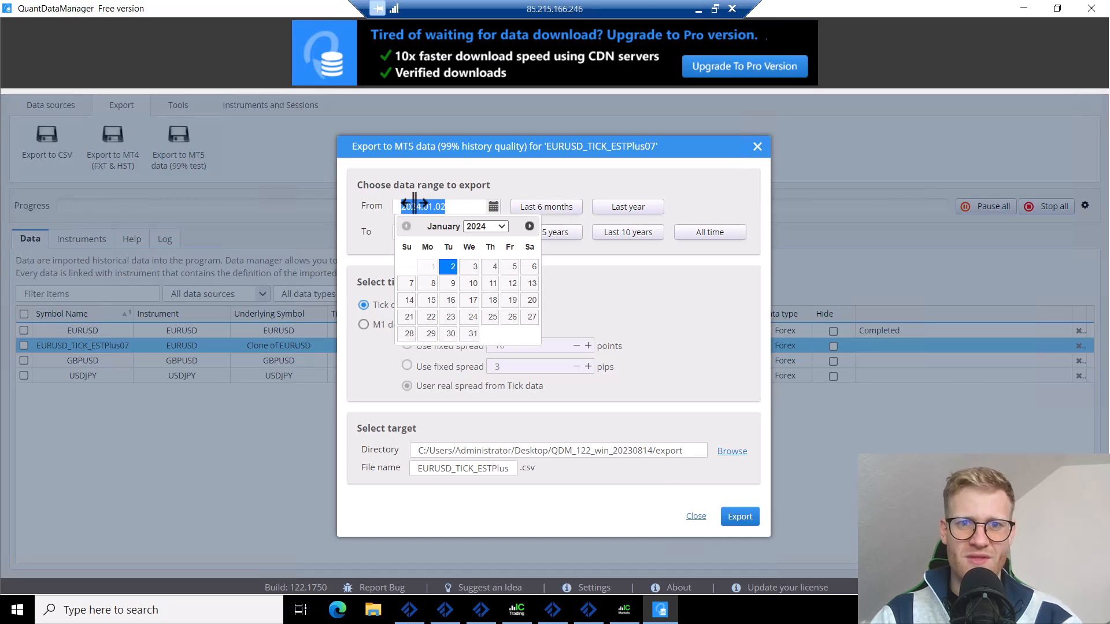
left_click(452, 170)
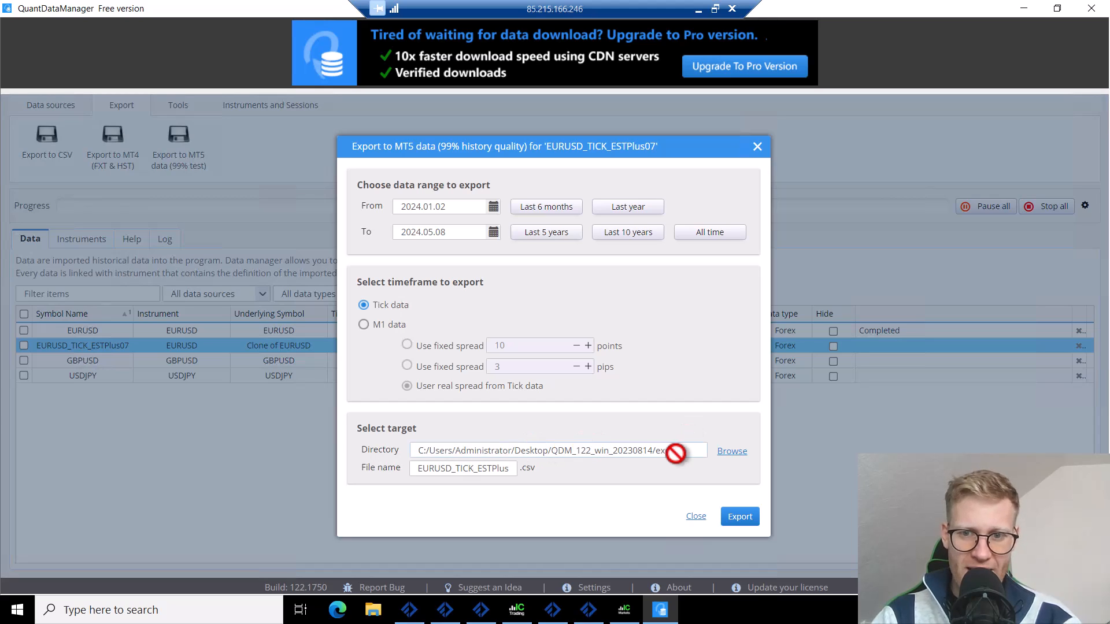
Step: Create a folder named QDM Tick Data on the desktop and set it as the export directory
left_click(730, 450)
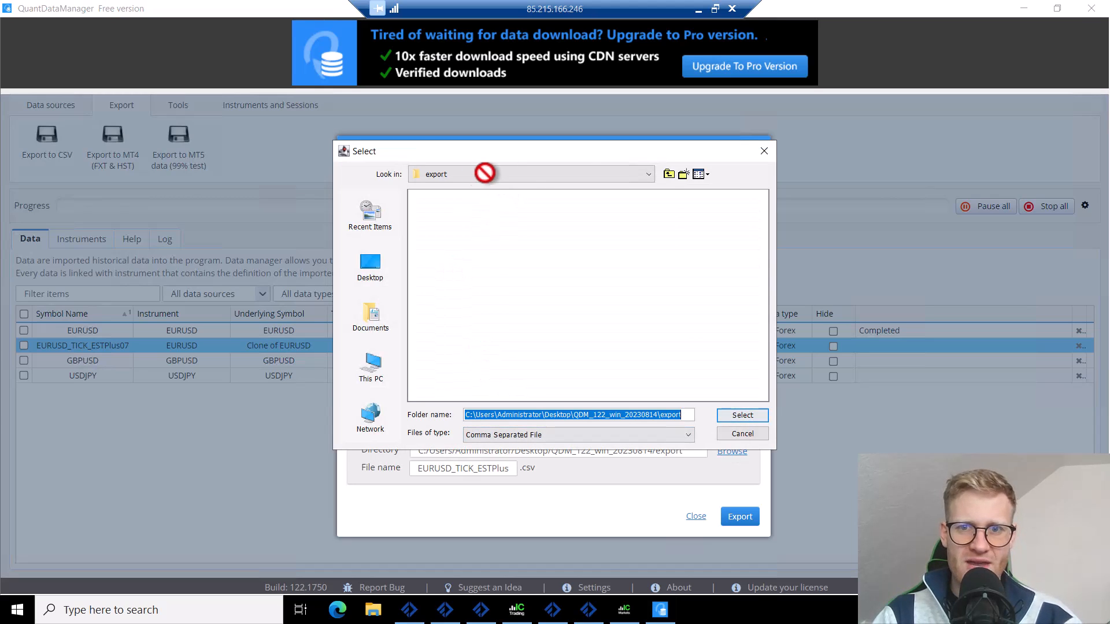
left_click(640, 175)
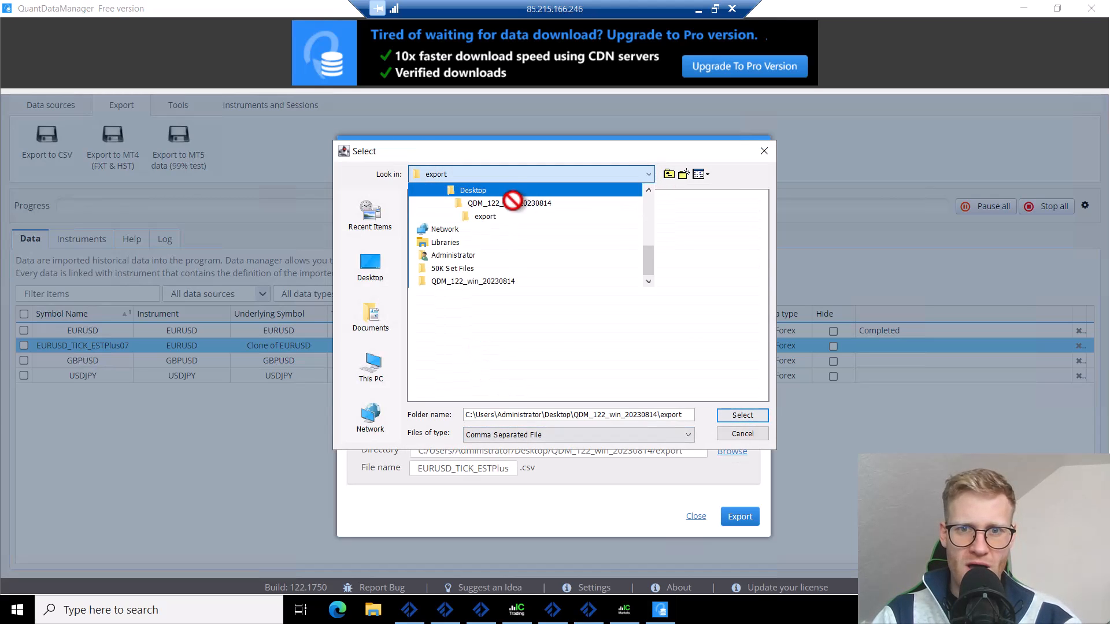
left_click(474, 190)
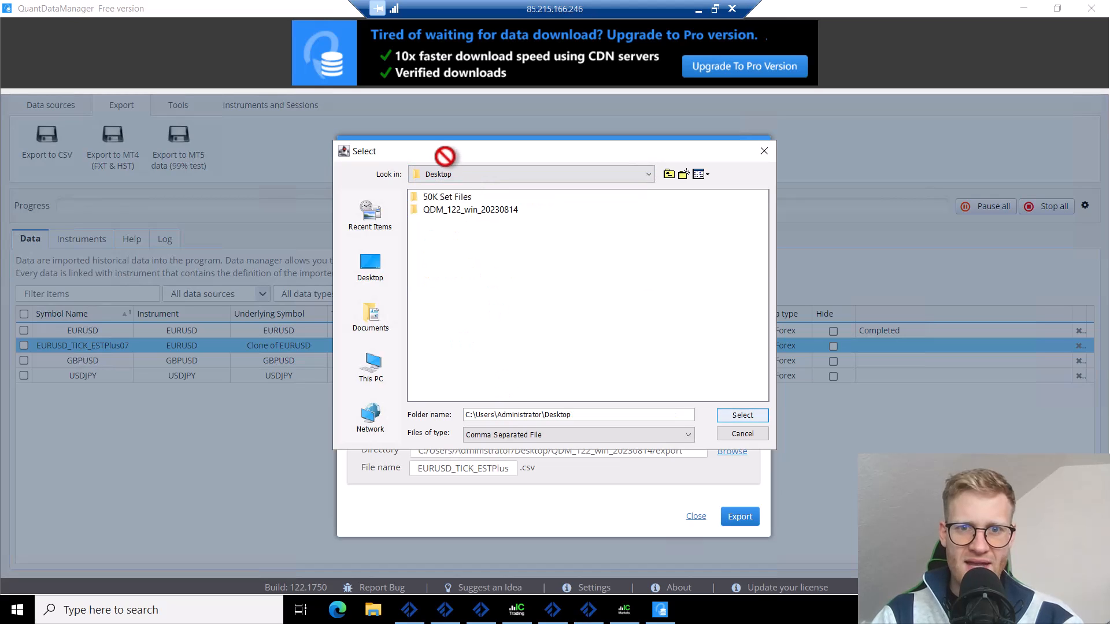
right_click(493, 280)
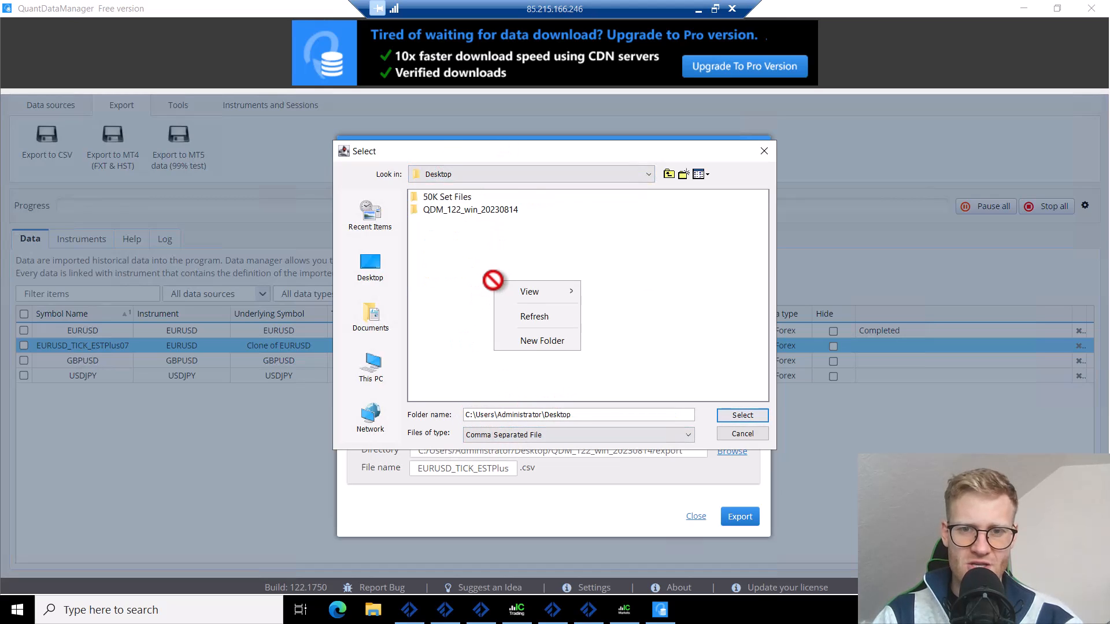
left_click(550, 341)
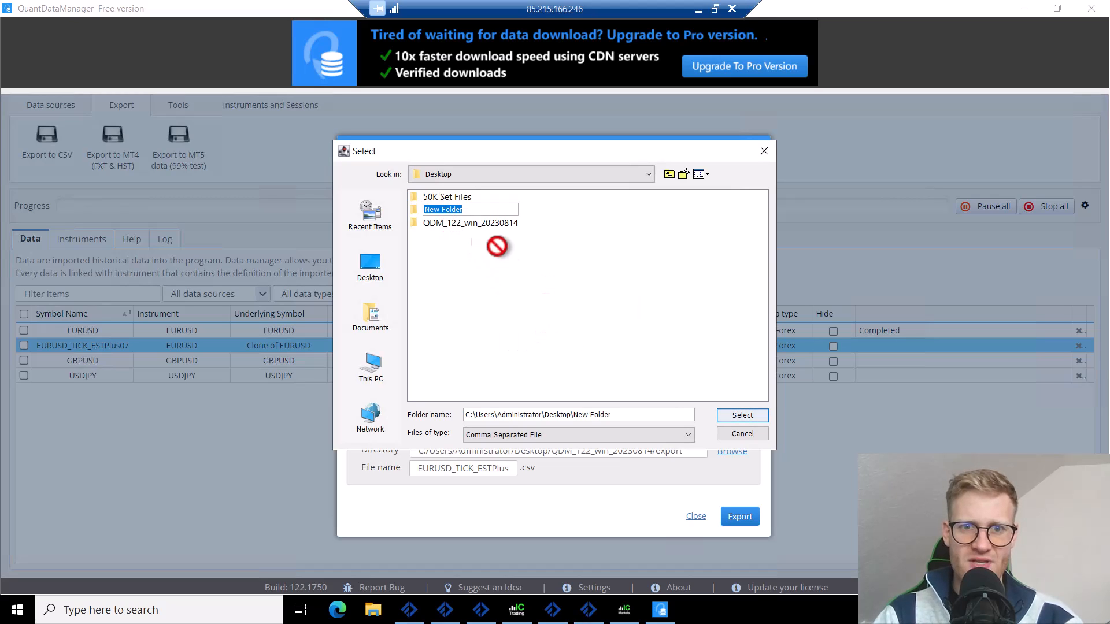
type("QDM Tick Data")
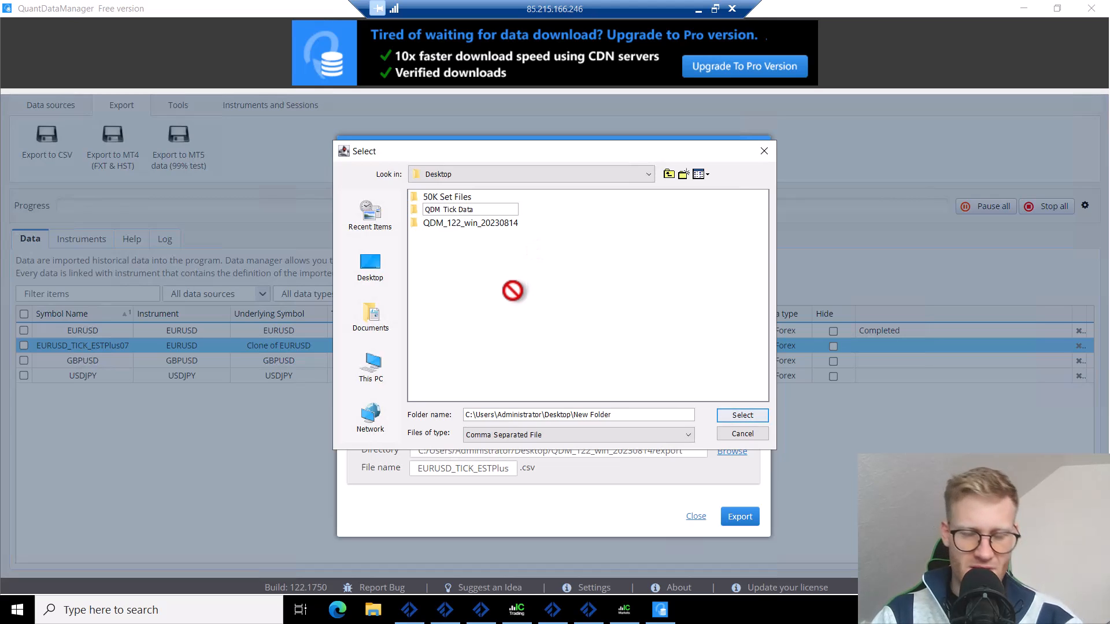
key("Return")
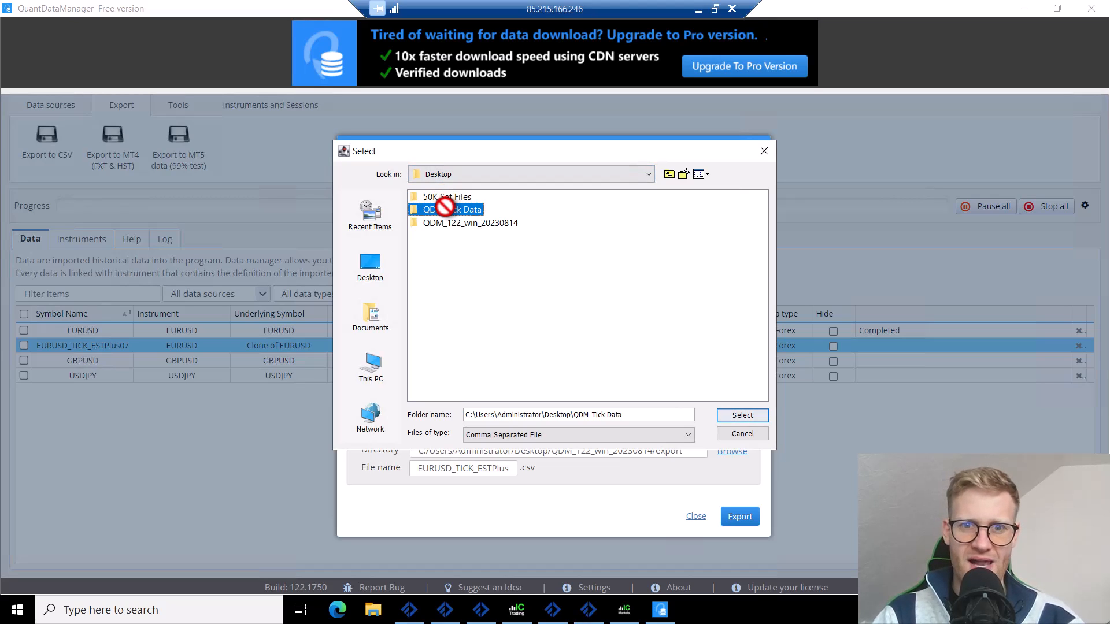
double_click(471, 210)
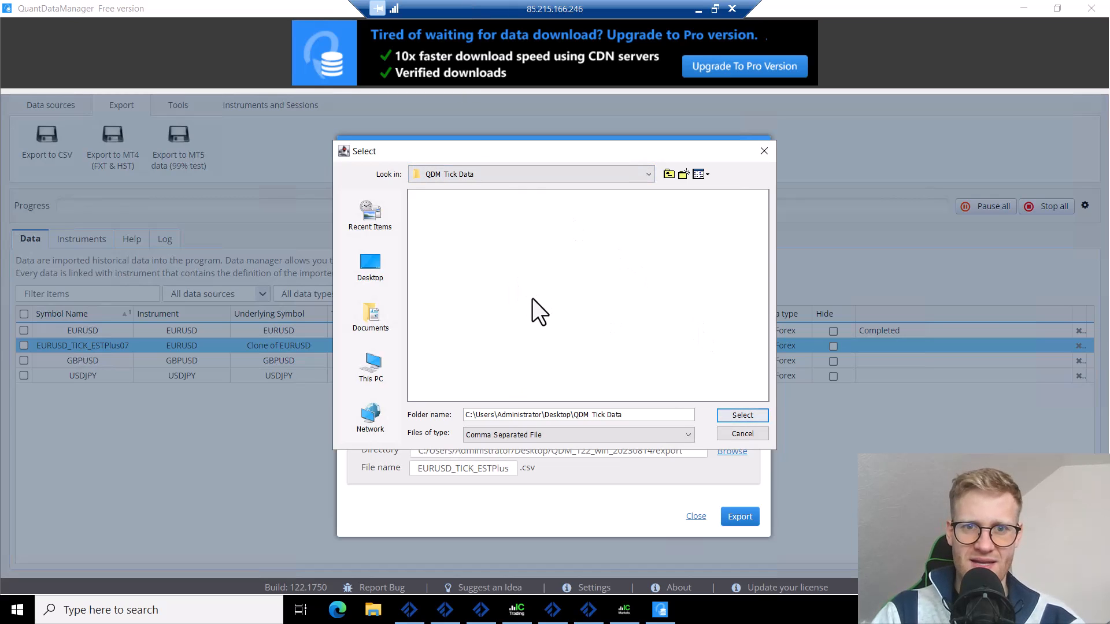
left_click(736, 414)
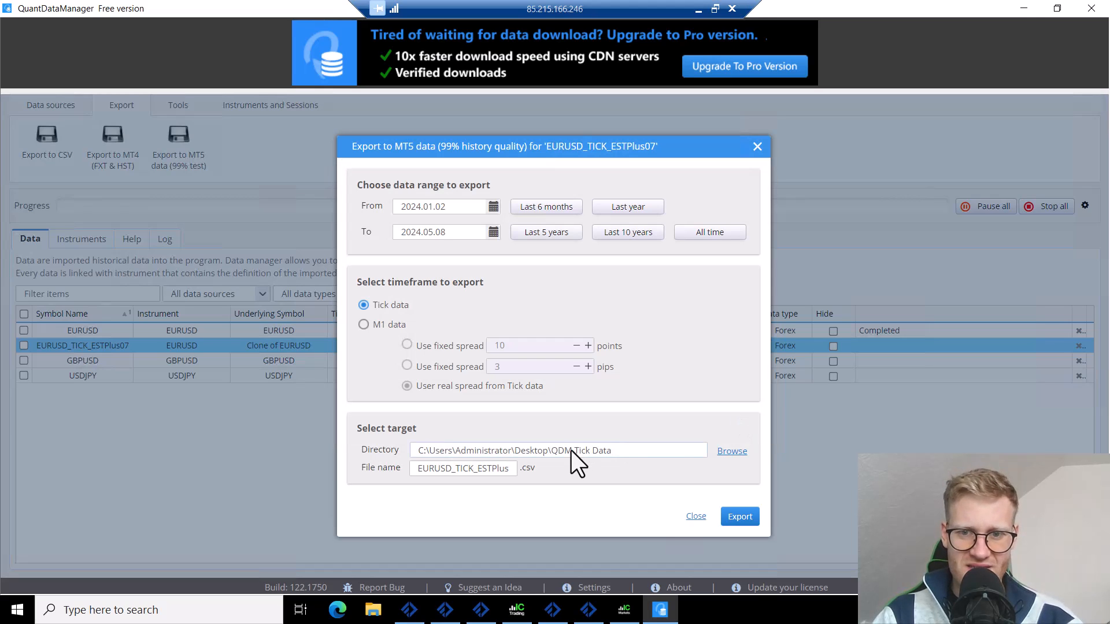
Step: Keep the tick data timeframe and the default file name, and export the EURUSD clone as a CSV file
left_click_drag(575, 450, 623, 453)
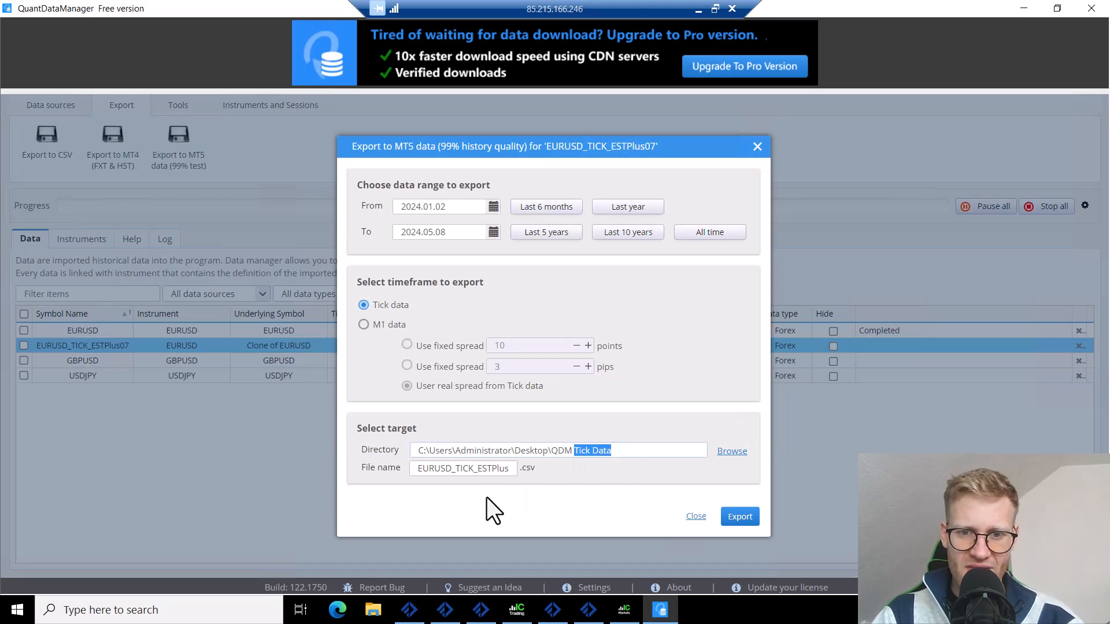
left_click(449, 467)
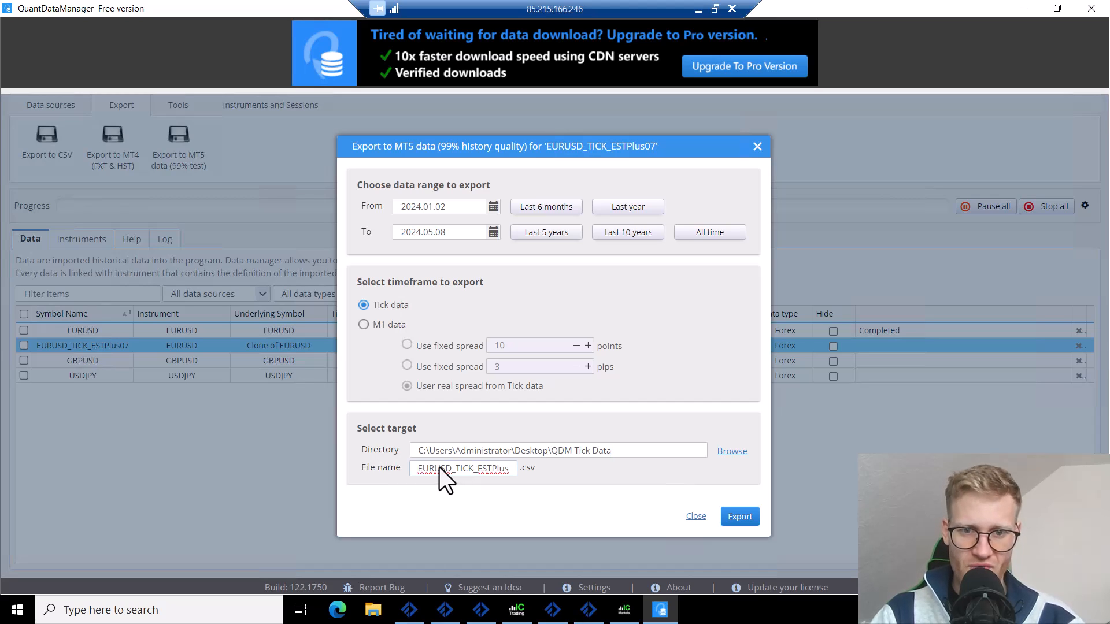
double_click(439, 467)
left_click(440, 467)
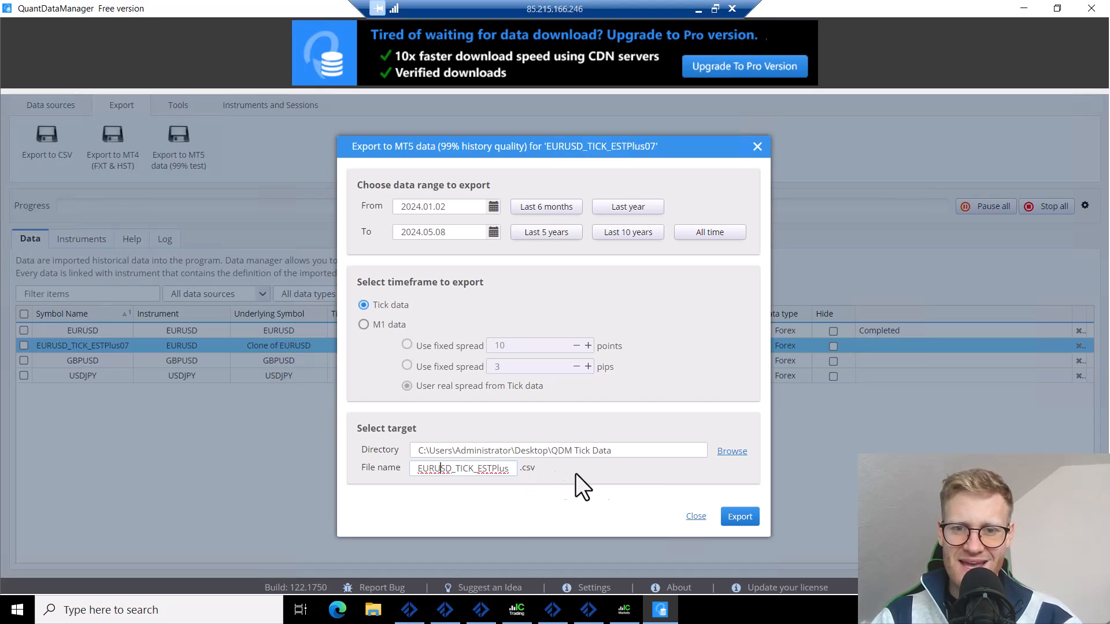
left_click(745, 516)
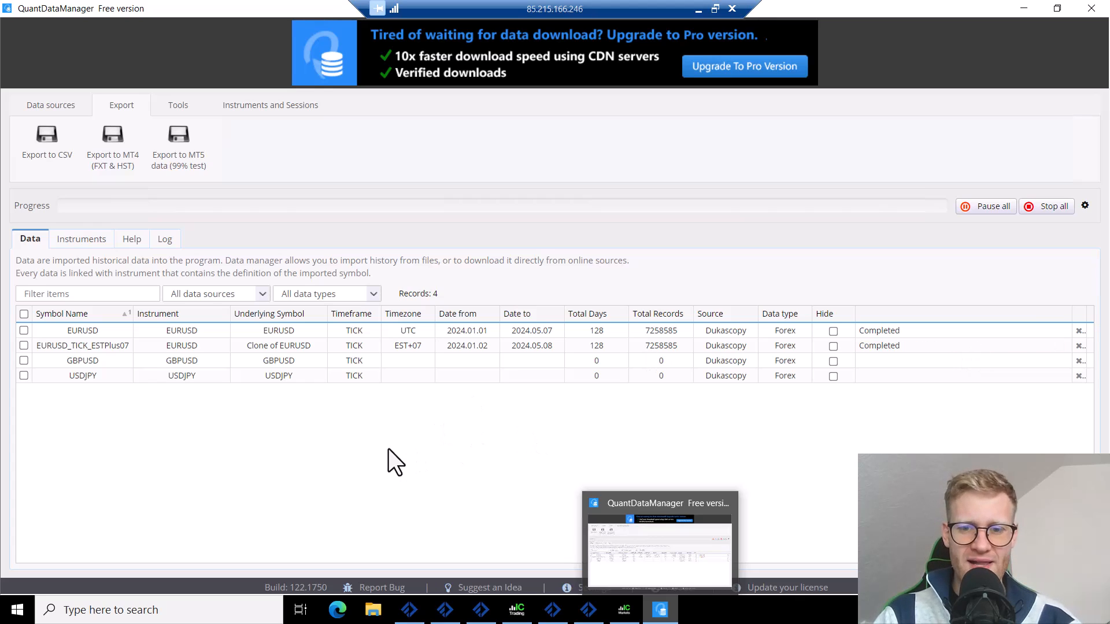
Step: Place the QDM Tick Data folder beside the other QDM folders on the desktop and open it to check the exported file
left_click(1019, 7)
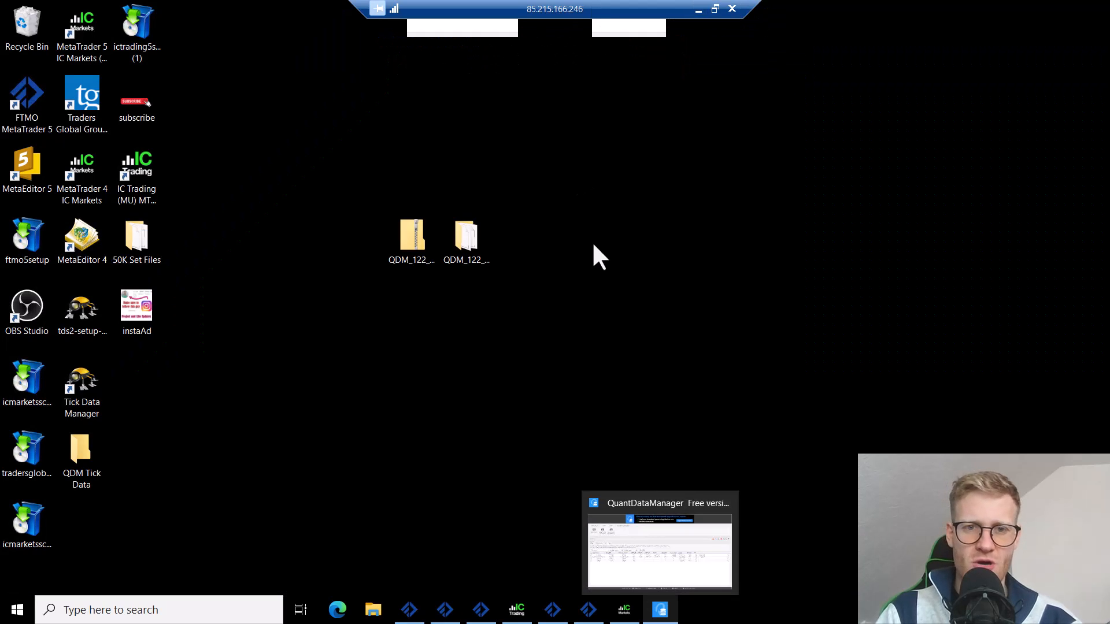
left_click_drag(73, 450, 525, 243)
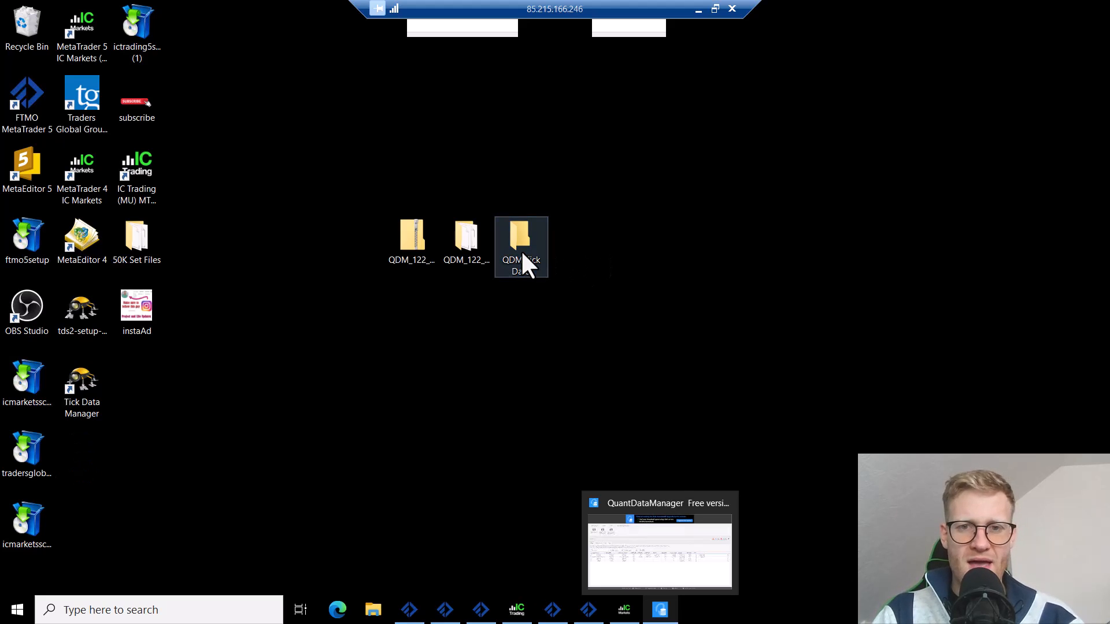
double_click(523, 253)
left_click(383, 200)
left_click(426, 257)
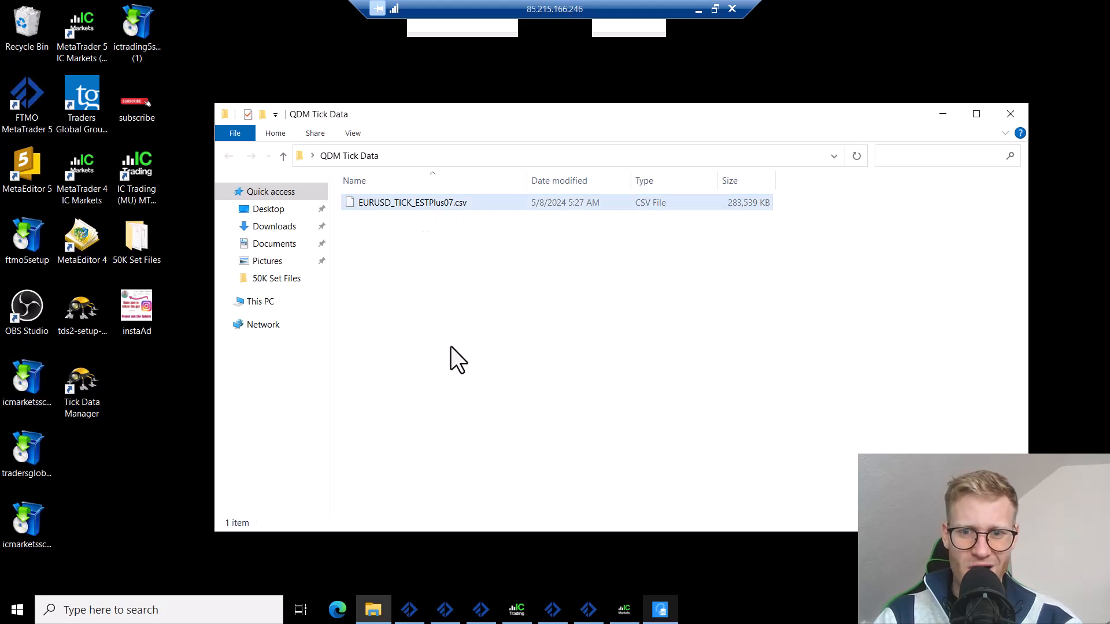
Step: Search the remote computer for IC Markets and launch IC Markets (SC) MT5
left_click(17, 610)
type("icm")
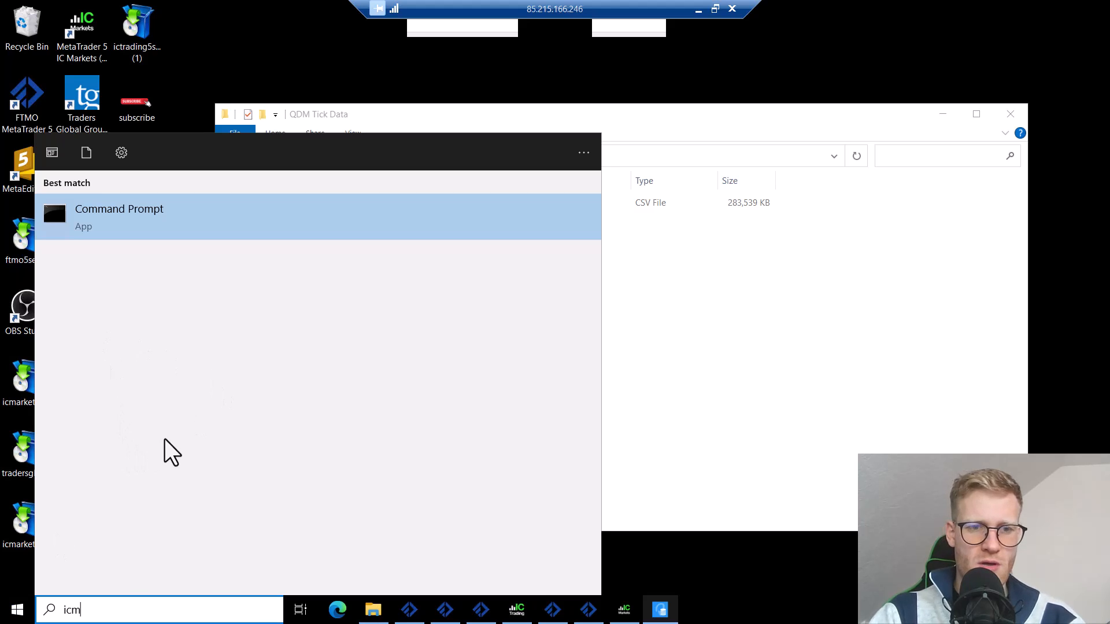
key("BackSpace")
type("m")
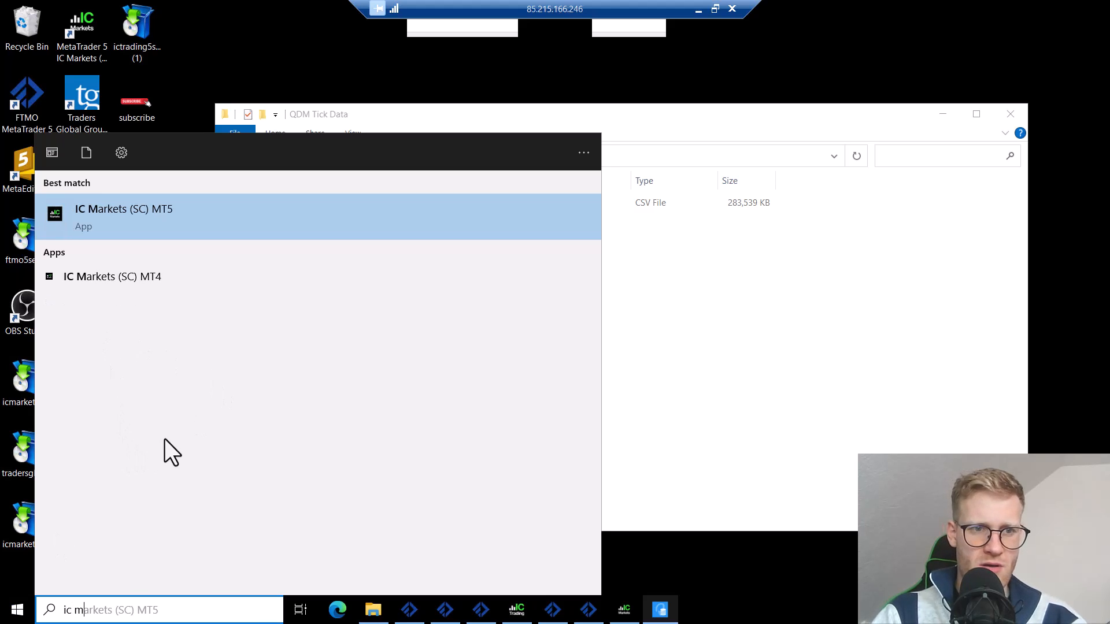
left_click(134, 220)
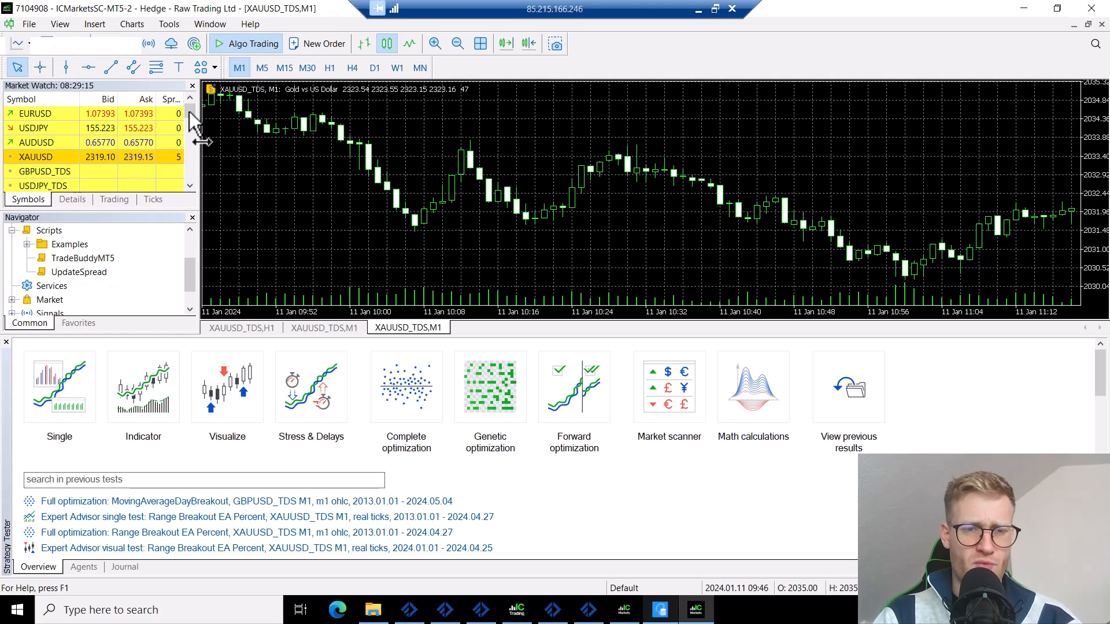
Step: Open the Symbols window for managing instruments from the Market Watch list
left_click_drag(186, 111, 192, 193)
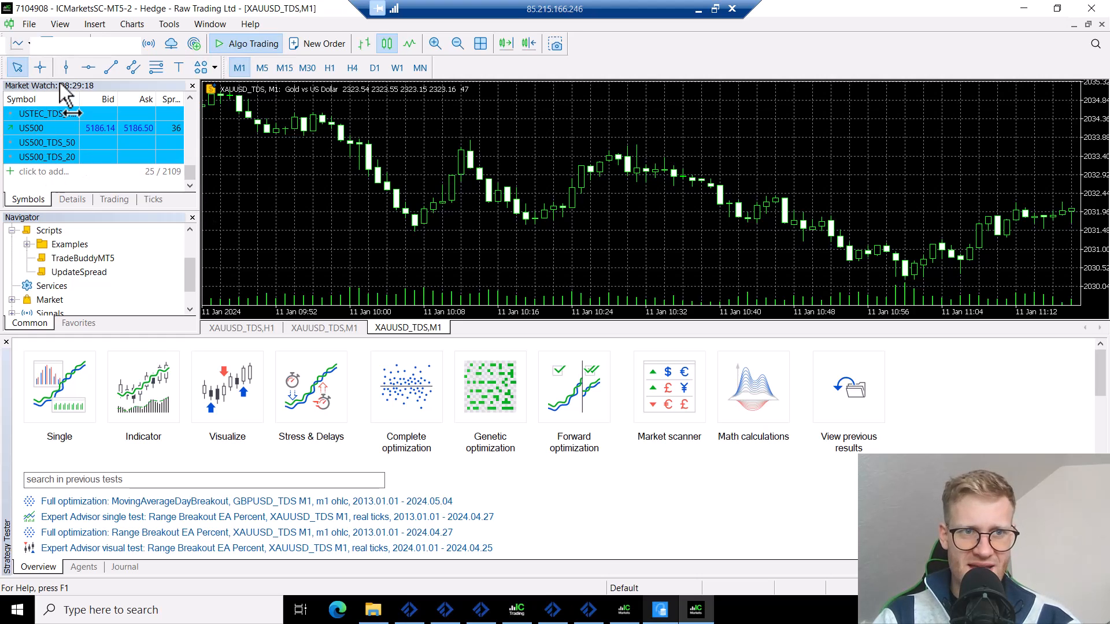
left_click(61, 25)
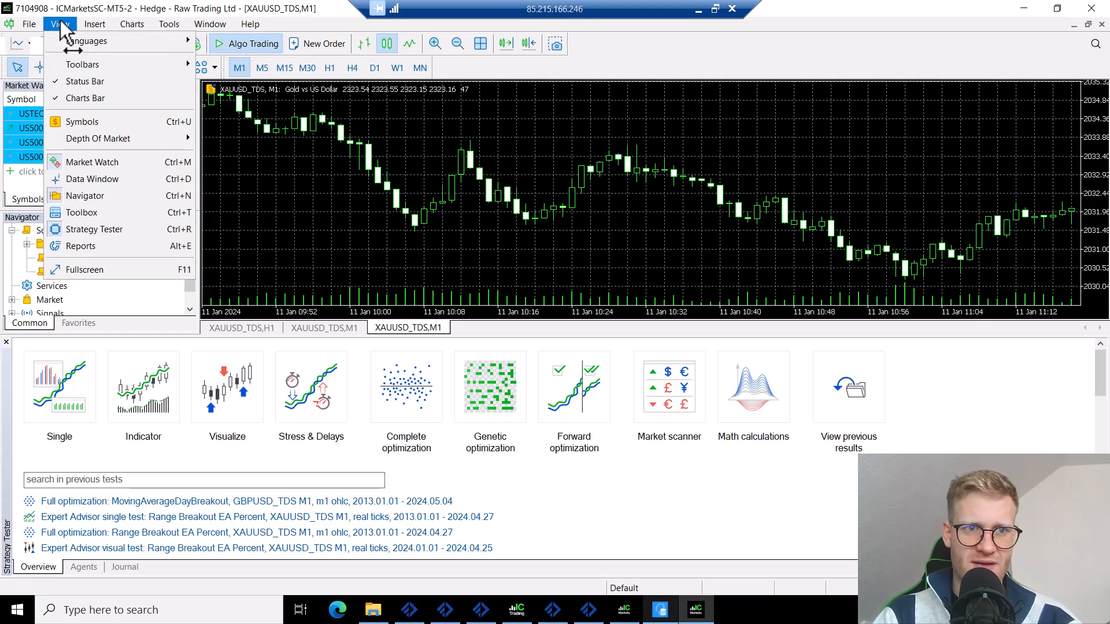
left_click(327, 152)
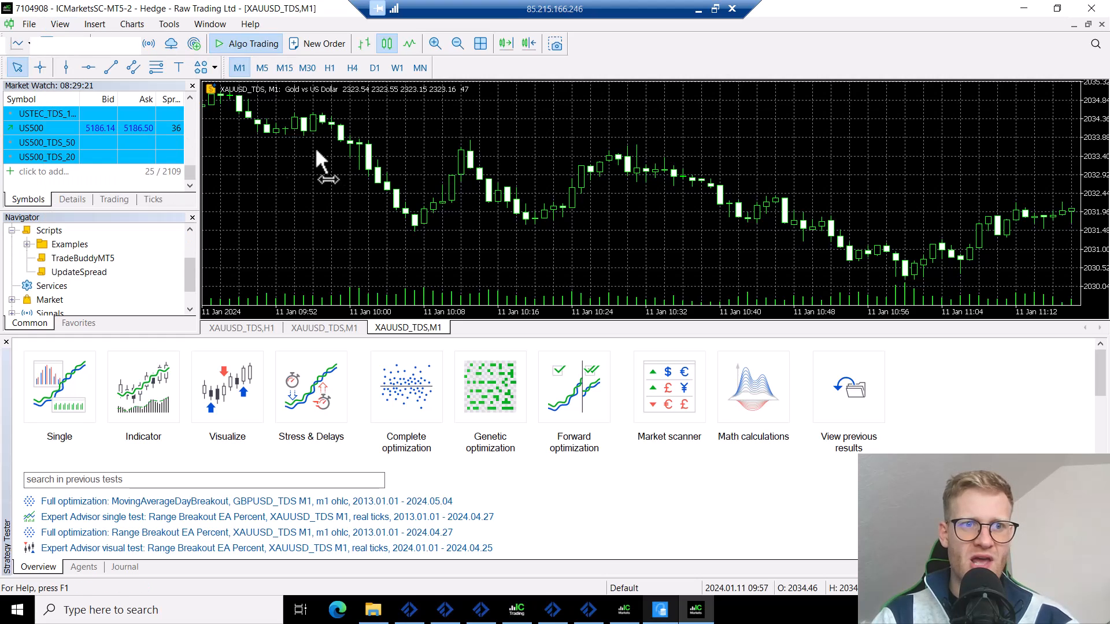
right_click(44, 109)
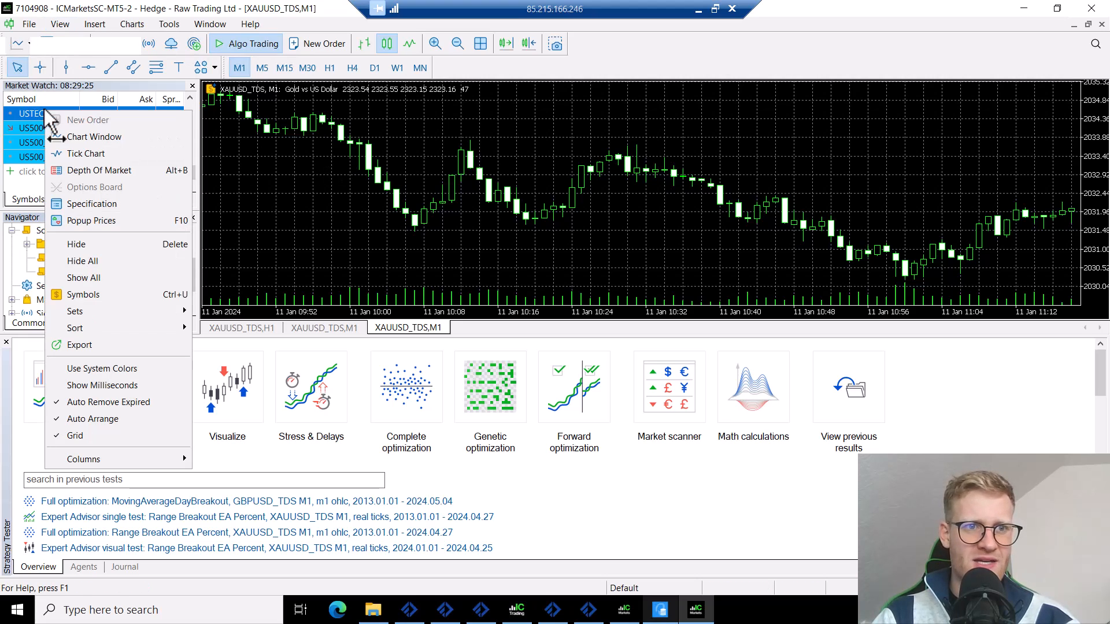
left_click(103, 291)
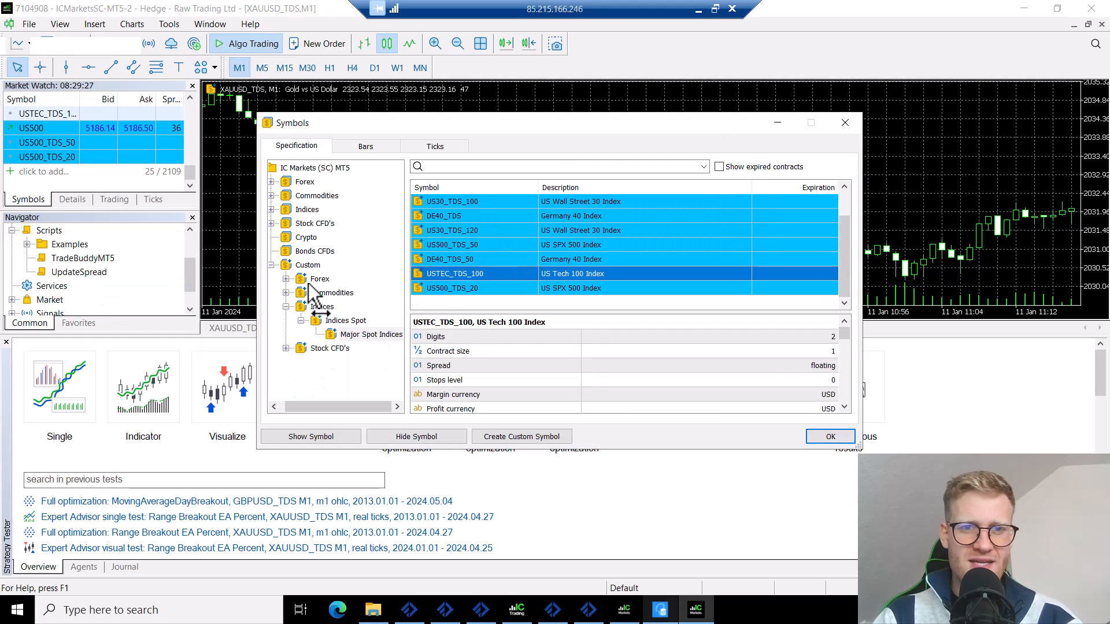
Step: Expand the Custom symbol group and display the symbols under Forex, Majors
left_click(271, 265)
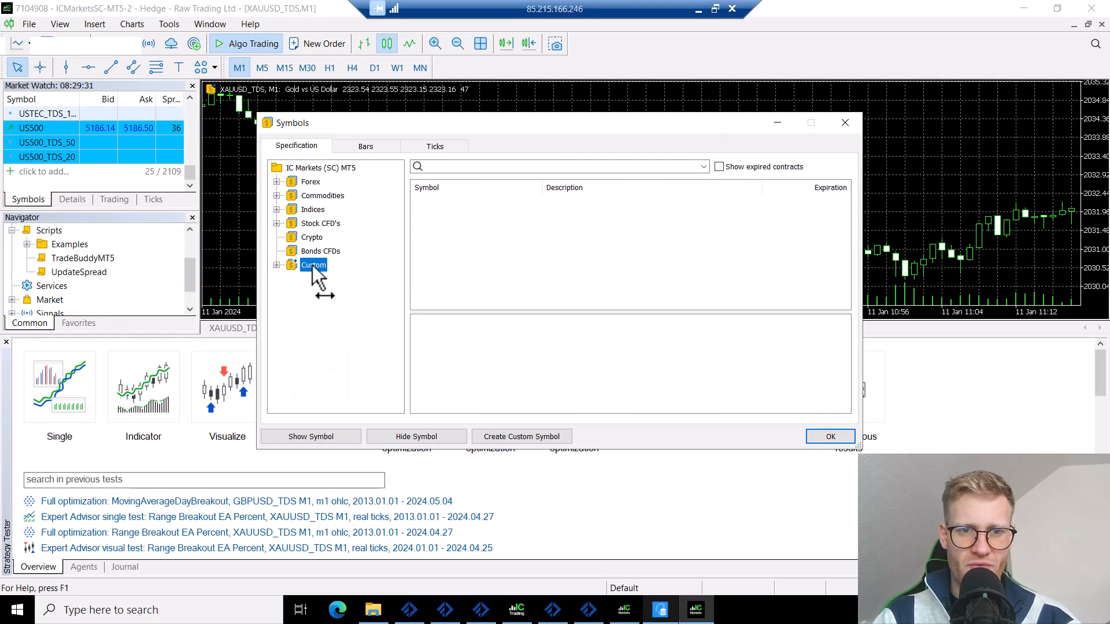
left_click(276, 264)
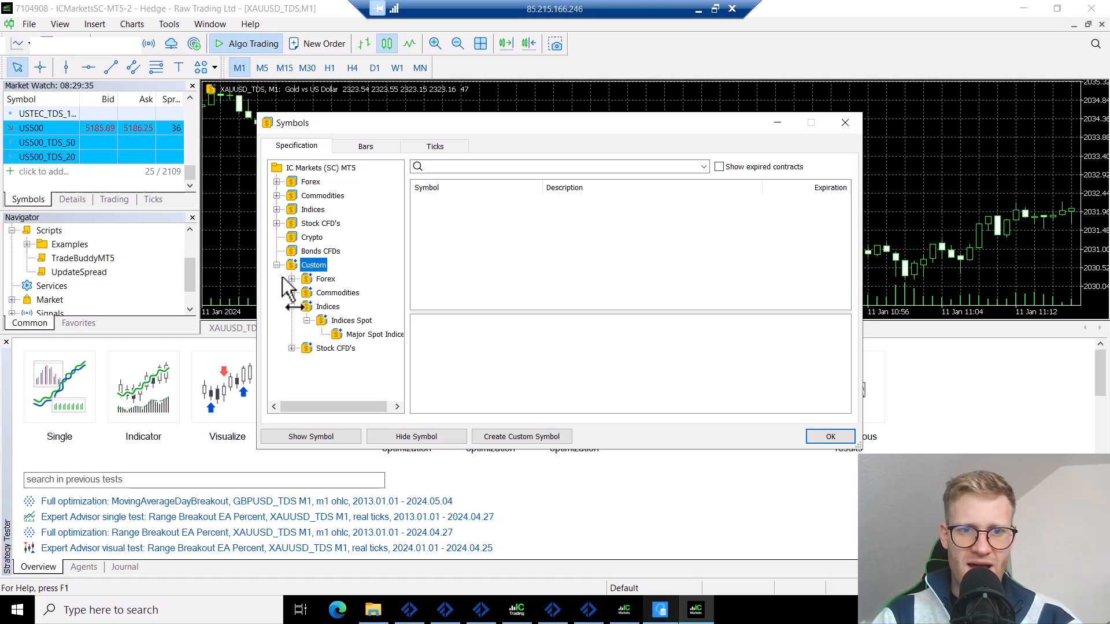
left_click(291, 278)
left_click(324, 280)
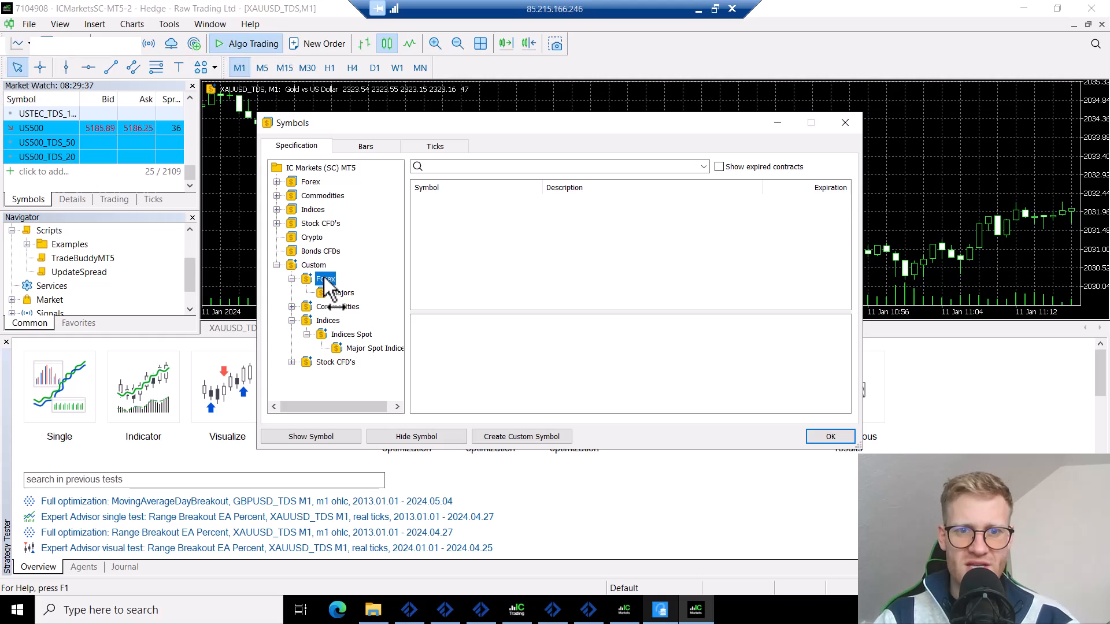
left_click(341, 292)
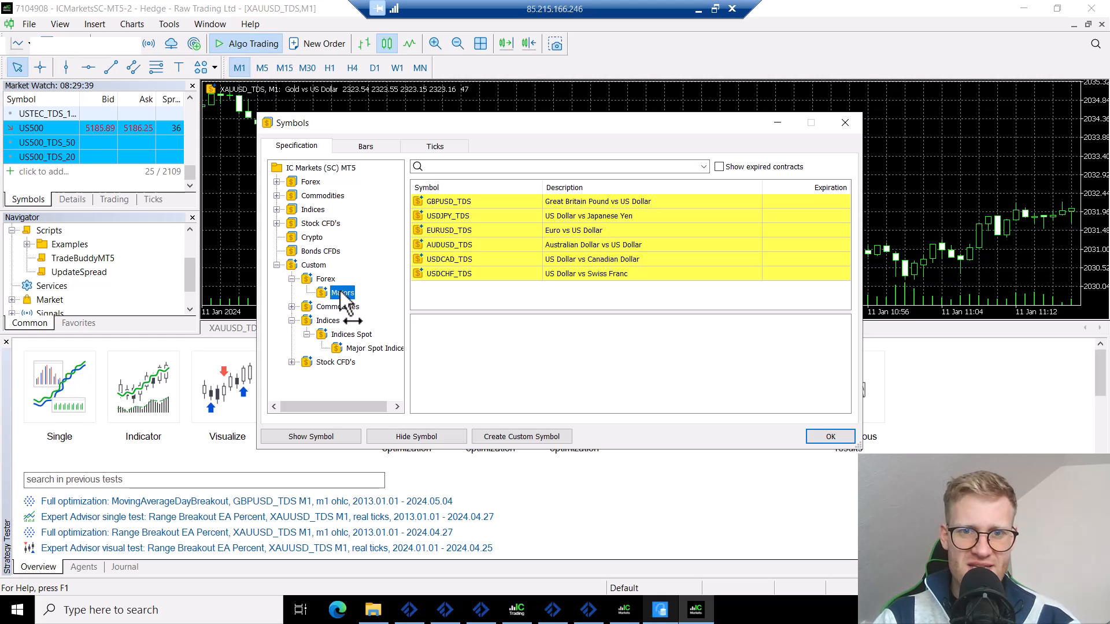
Step: Start creating a new custom symbol from the Symbols window
left_click(520, 436)
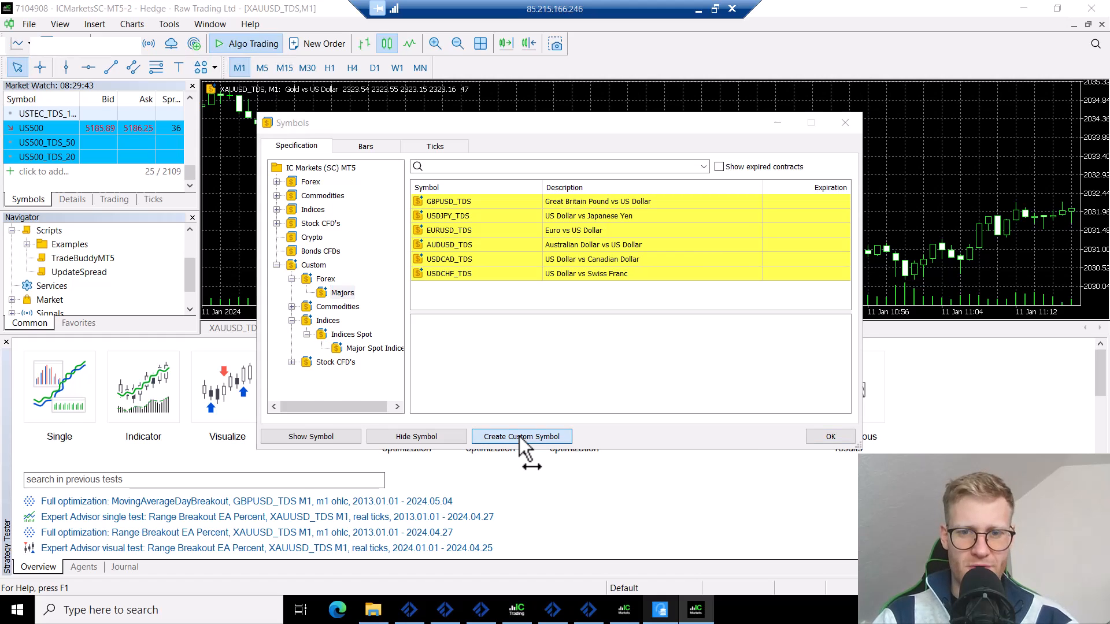
left_click(413, 513)
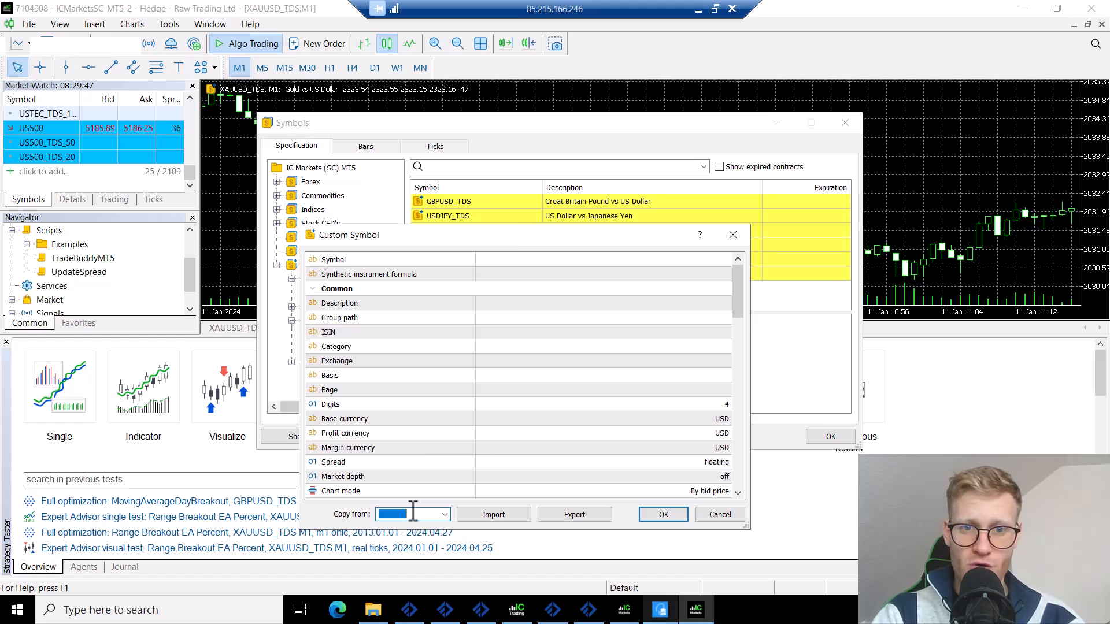
type("usd")
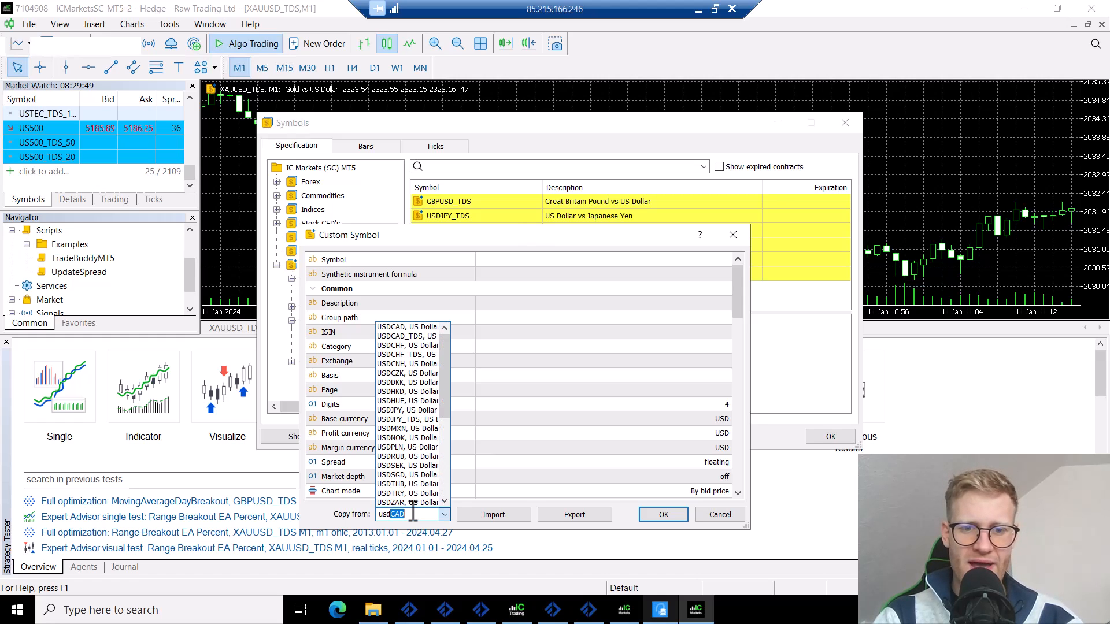
key("BackSpace")
key("BackSpace")
key("BackSpace")
key("BackSpace")
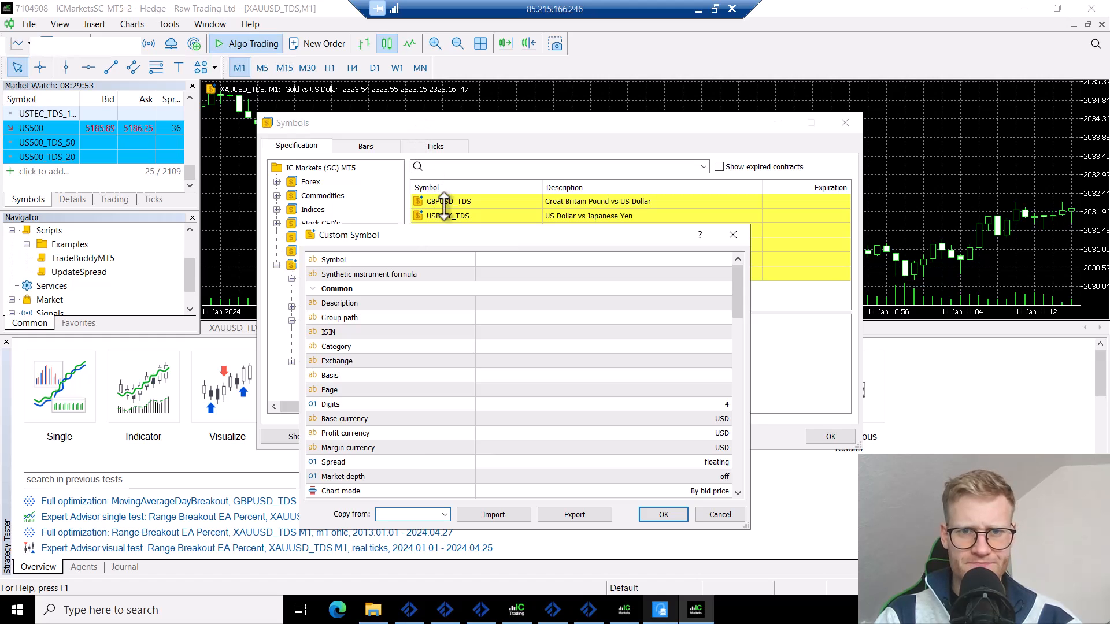
Step: Copy the new custom symbol's settings from the broker's original EURUSD instrument
left_click_drag(455, 236, 457, 144)
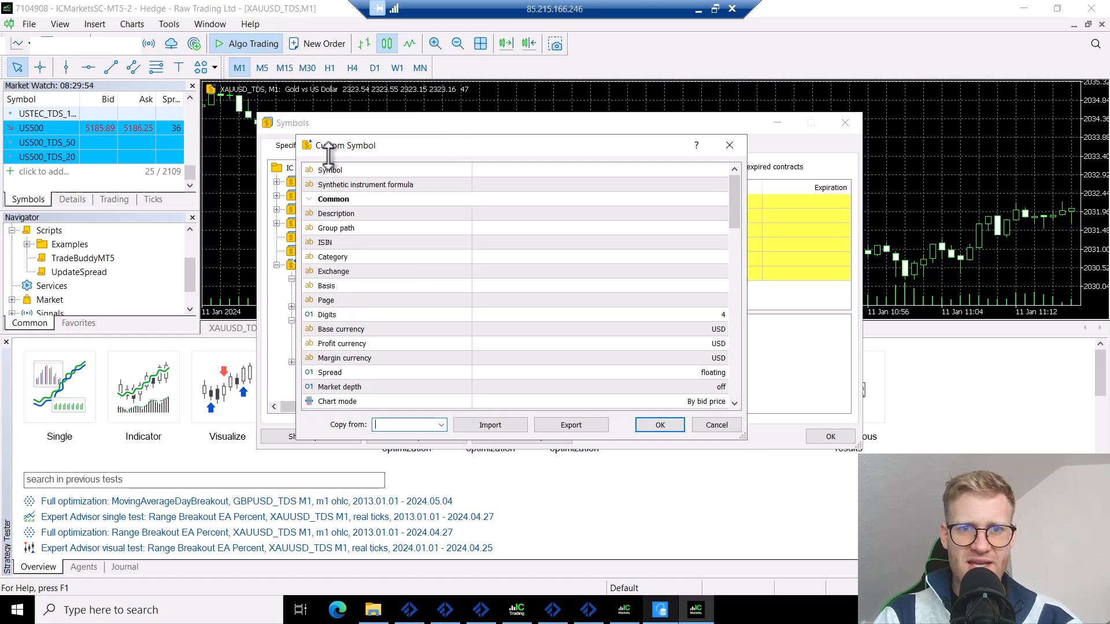
left_click(392, 425)
type("e")
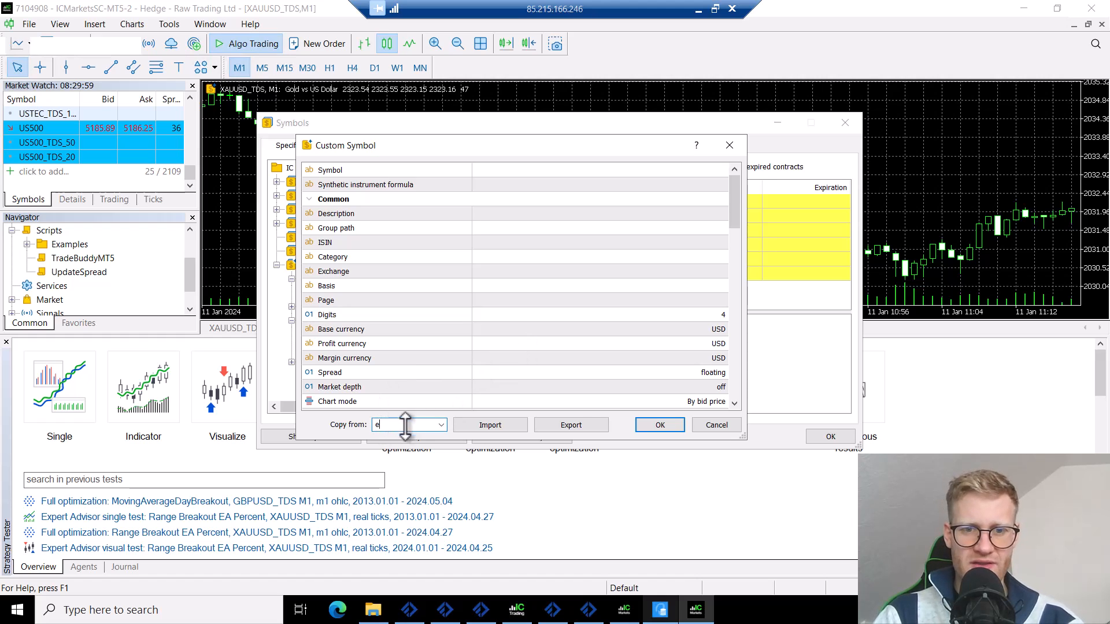
type("urusd")
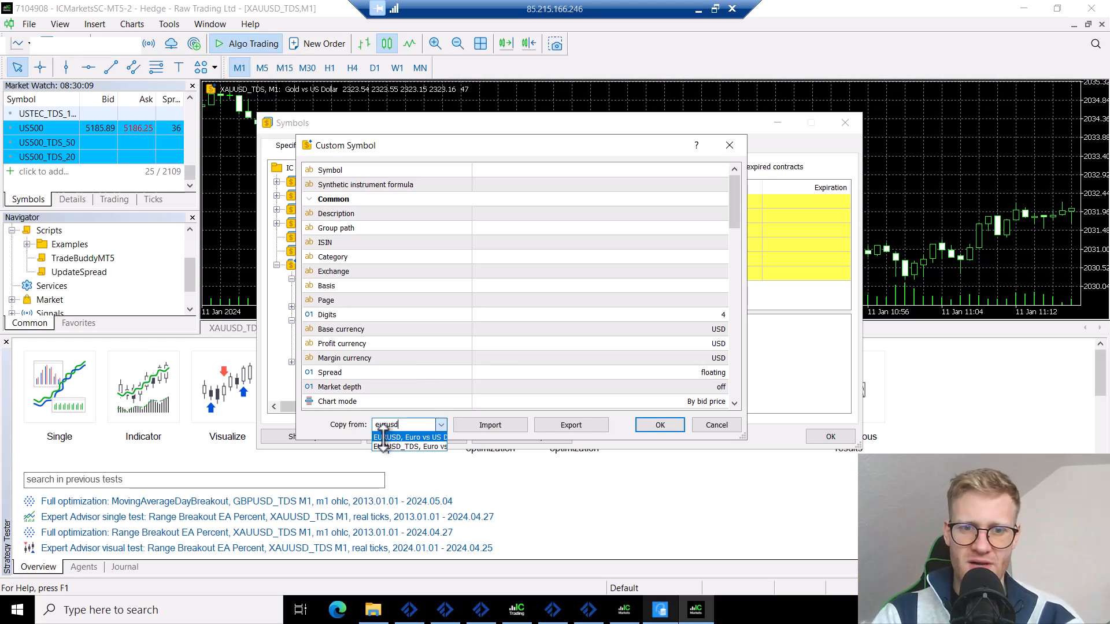
left_click(384, 437)
Step: Review the copied common properties of the symbol, including digits, currencies, spread and chart mode
left_click(410, 338)
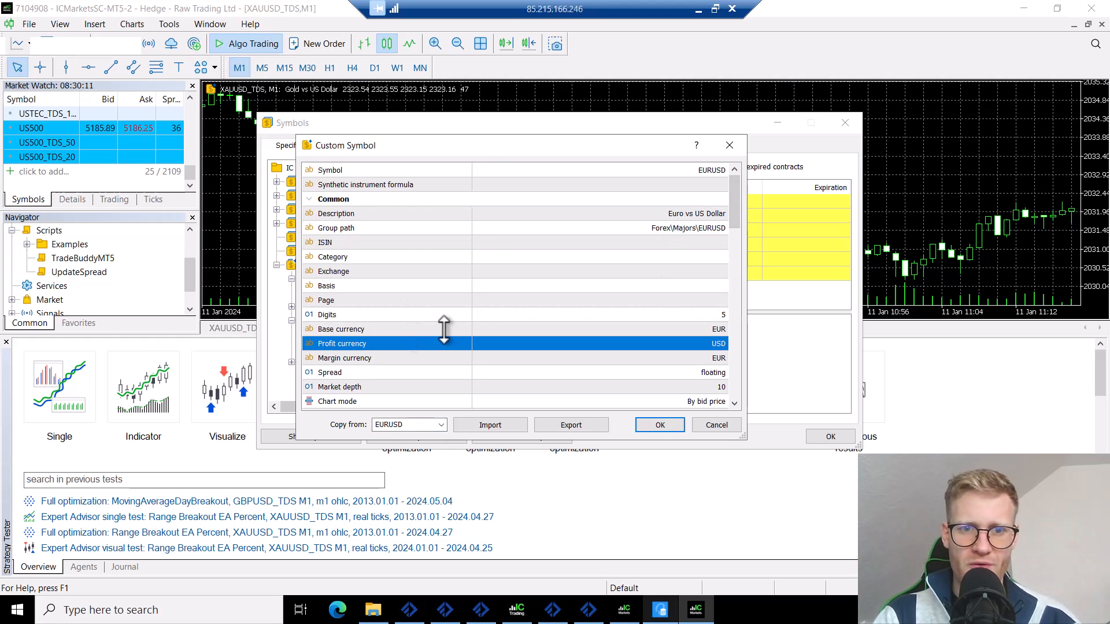
key("Down")
key("Down")
key("Down")
key("Down")
key("Down")
key("Down")
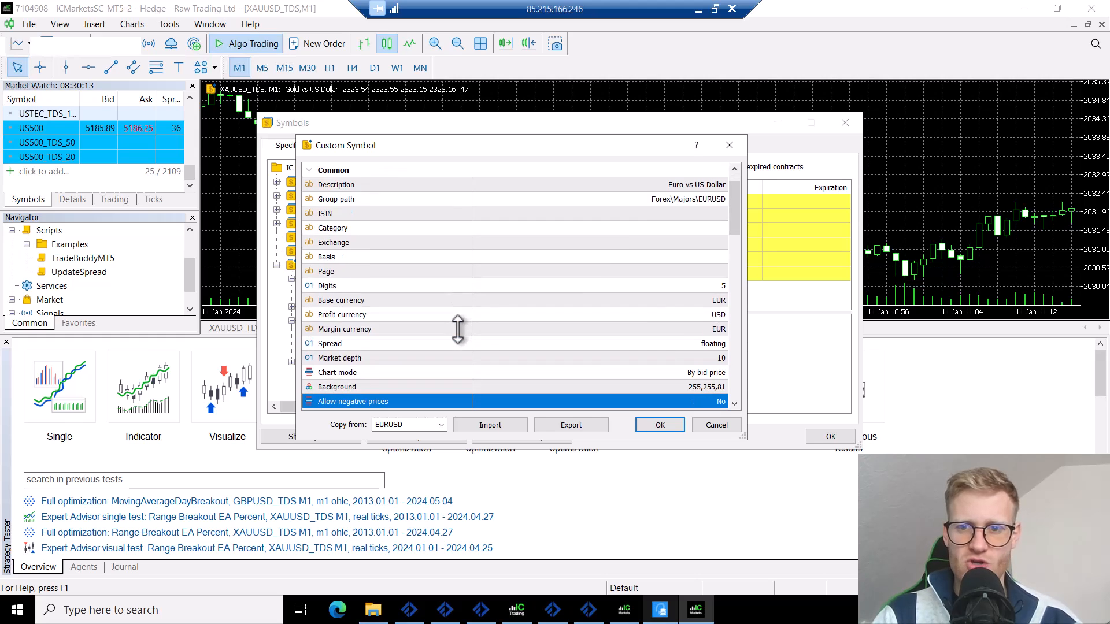
key("Down")
key("Down")
key("Down")
left_click(595, 243)
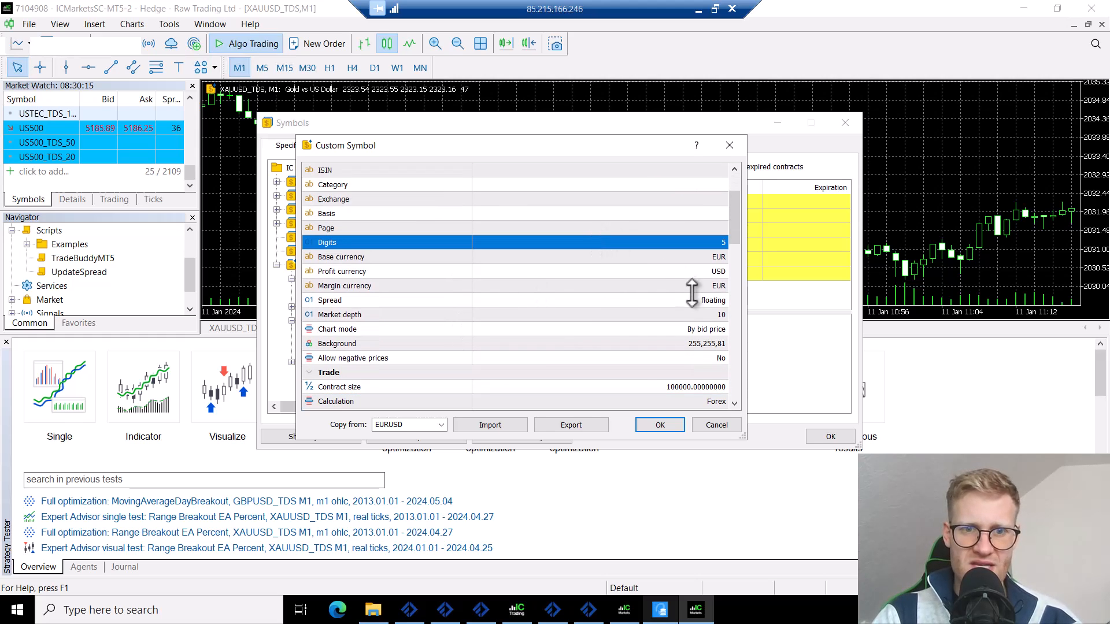
Step: Examine the copied trade properties, including tick size, tick value, volume limits, margin rates and swaps
scroll(633, 362, "down", 2)
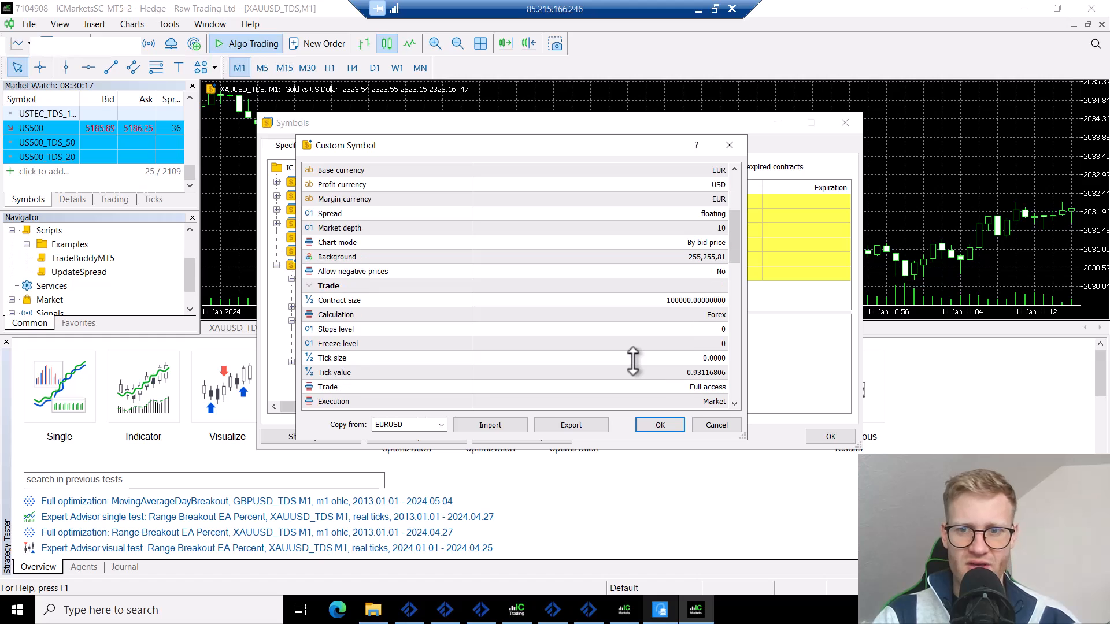
left_click(595, 359)
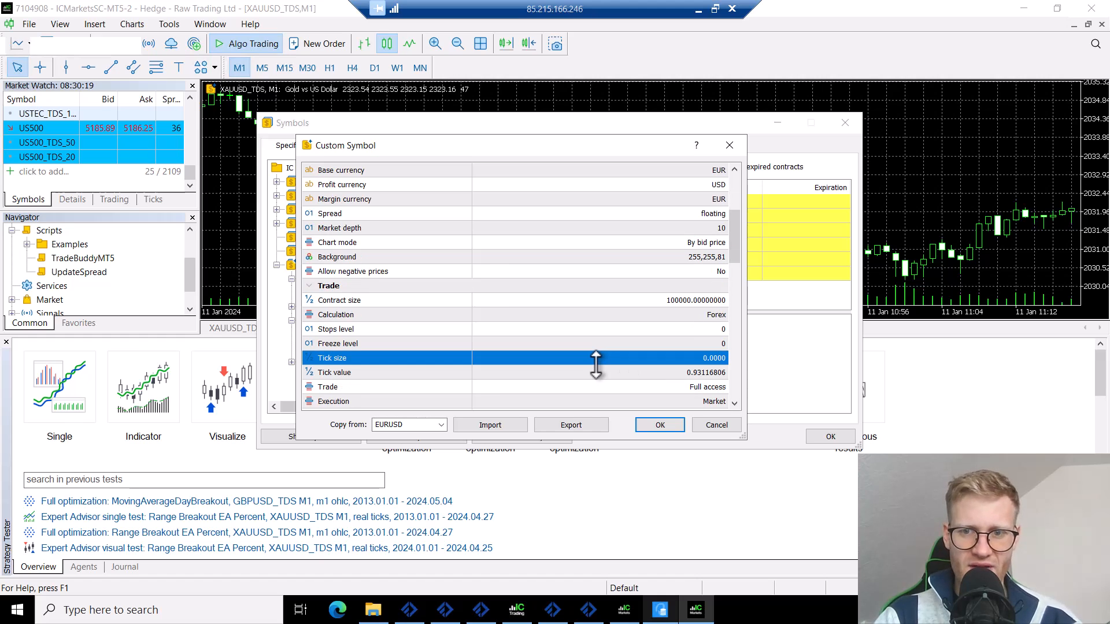
left_click(606, 374)
scroll(606, 375, "down", 3)
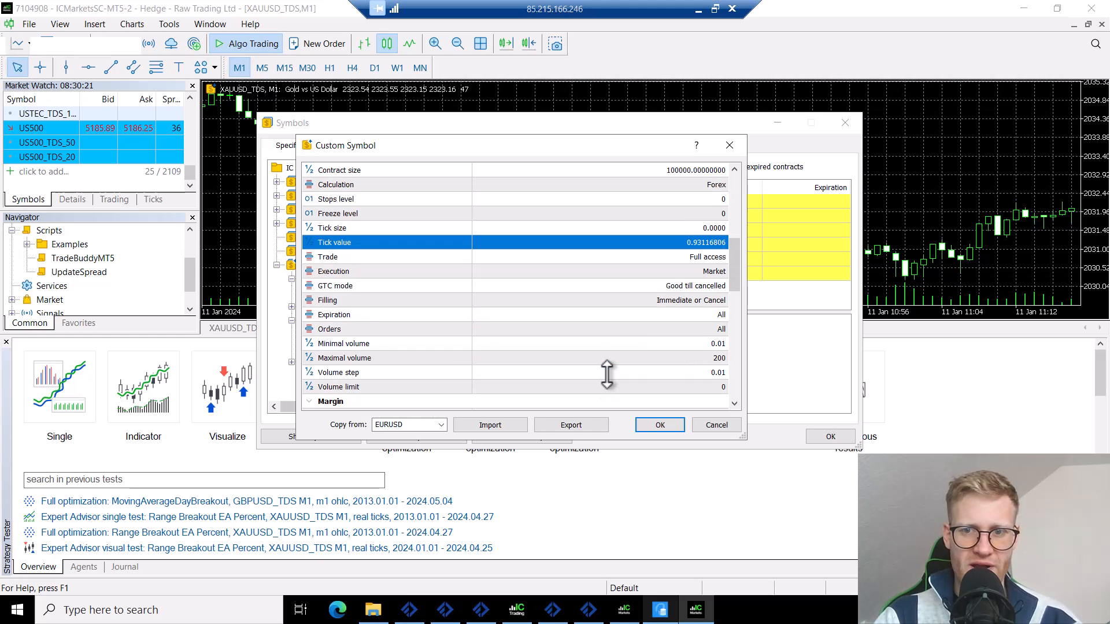
scroll(606, 375, "down", 2)
left_click(642, 344)
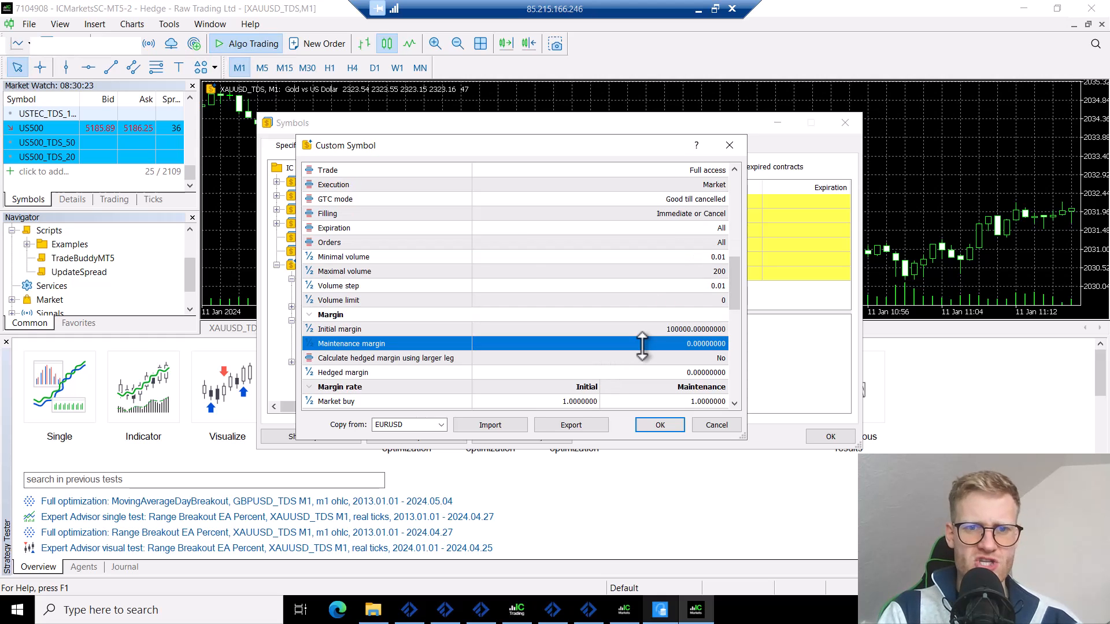
left_click(520, 272)
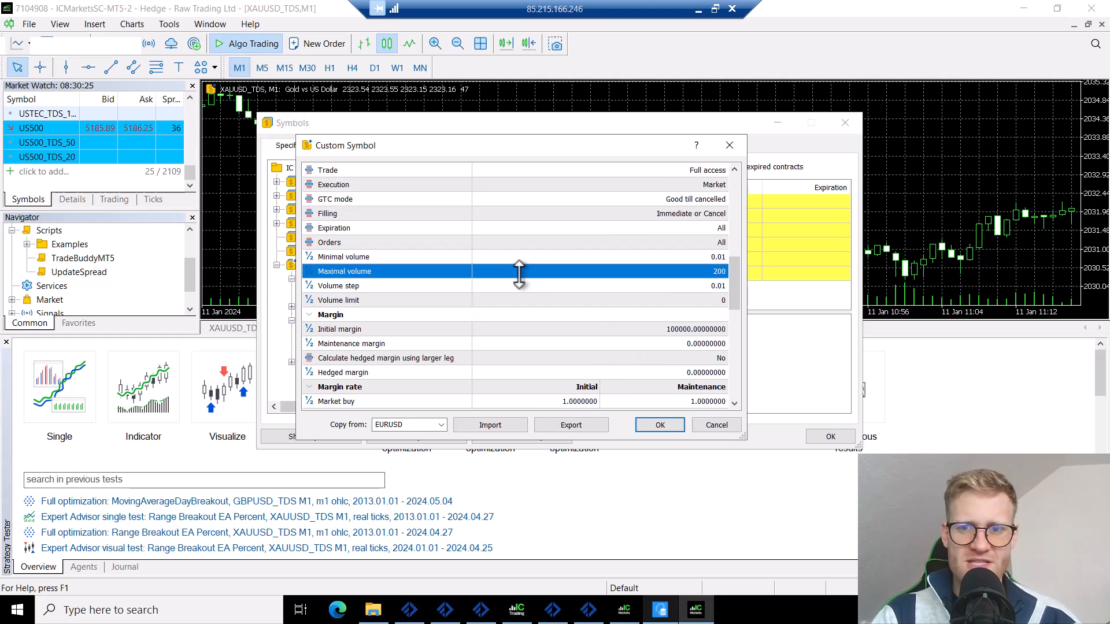
scroll(520, 273, "down", 5)
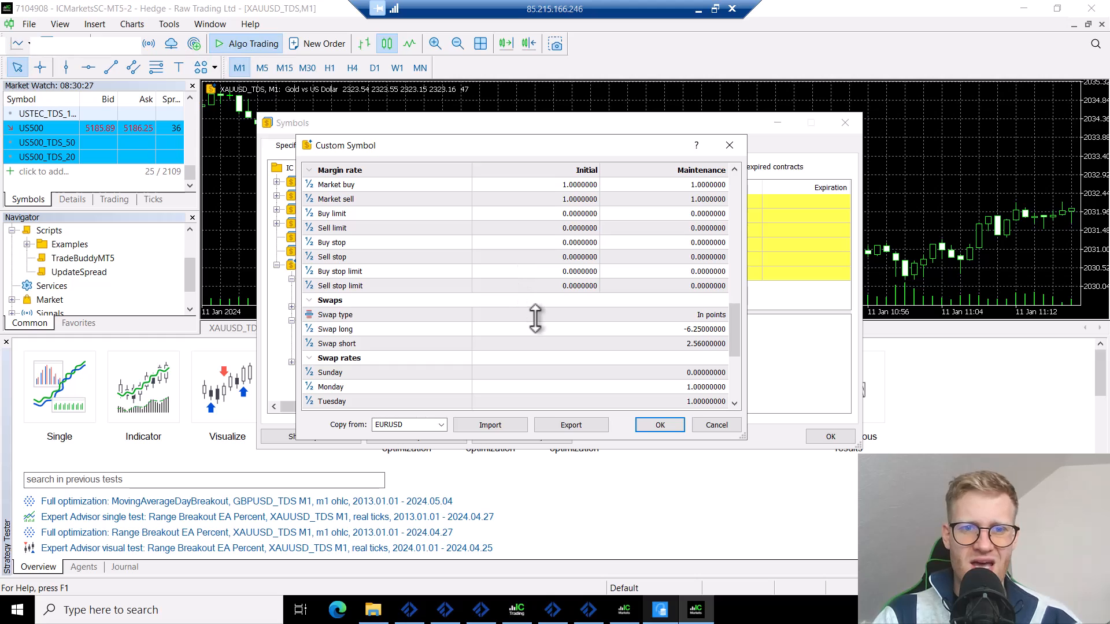
scroll(535, 318, "up", 10)
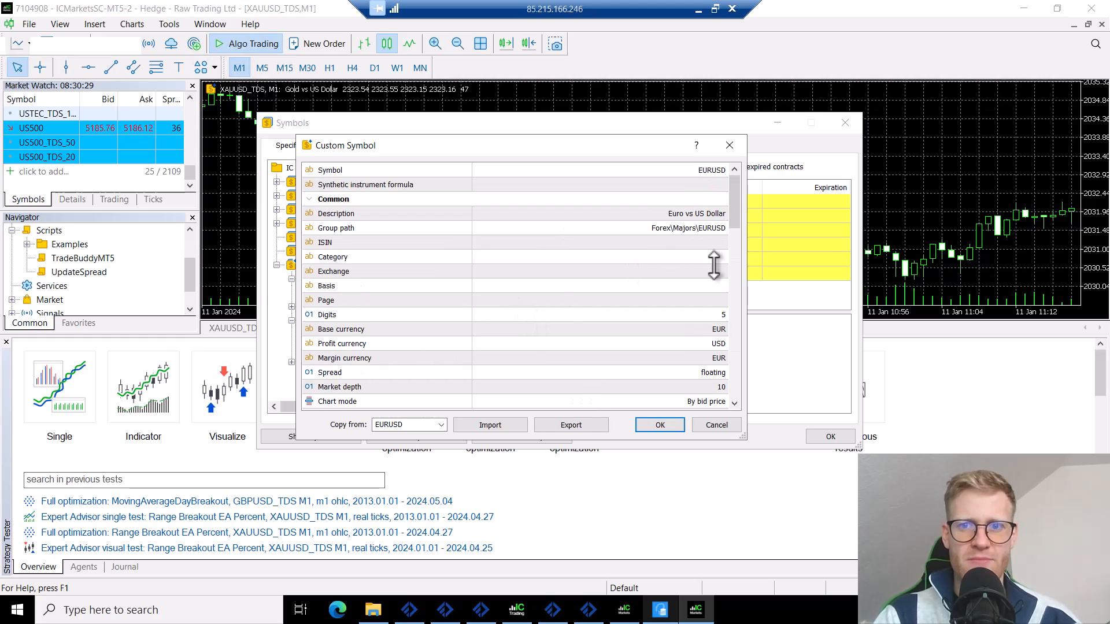
Step: Create the custom symbol under the name EURUSD_QDM and add it to the Market Watch list
left_click(701, 170)
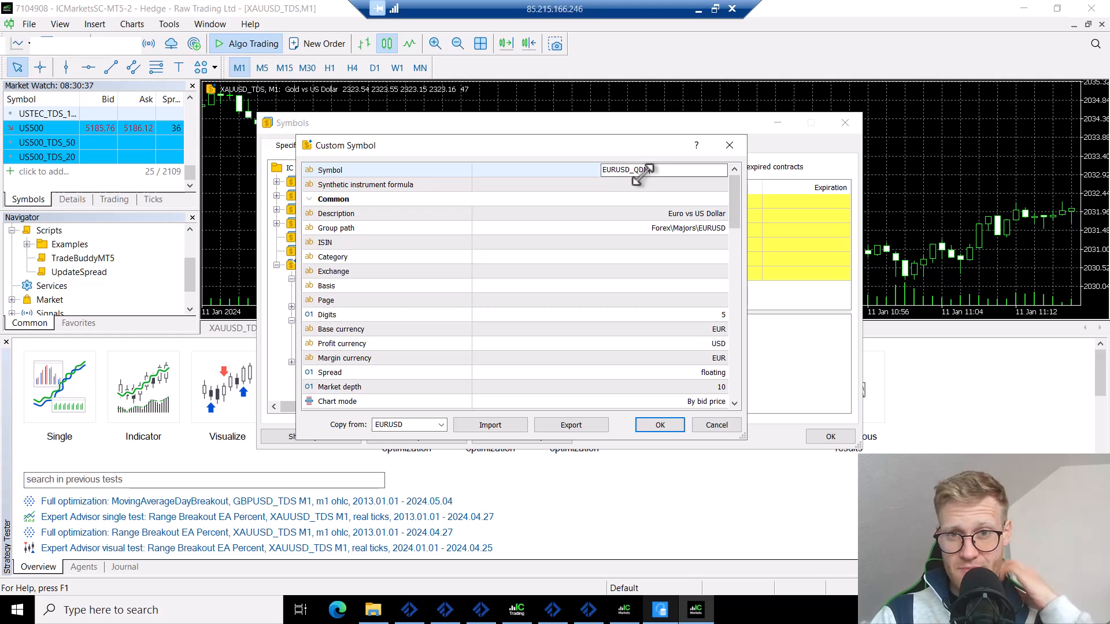
left_click_drag(634, 170, 680, 168)
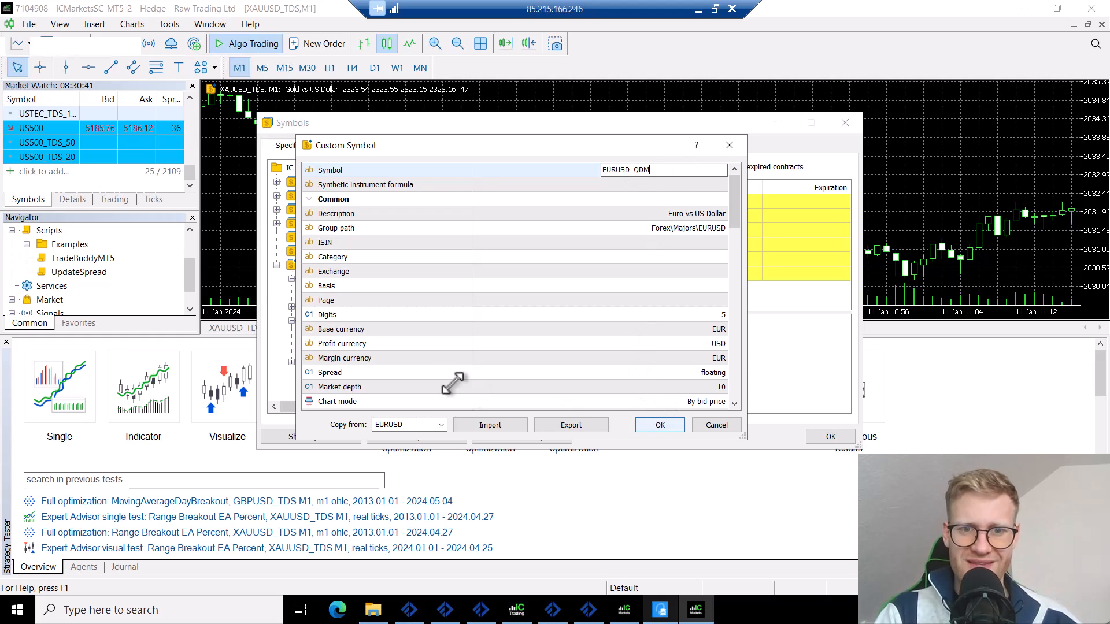
left_click(646, 424)
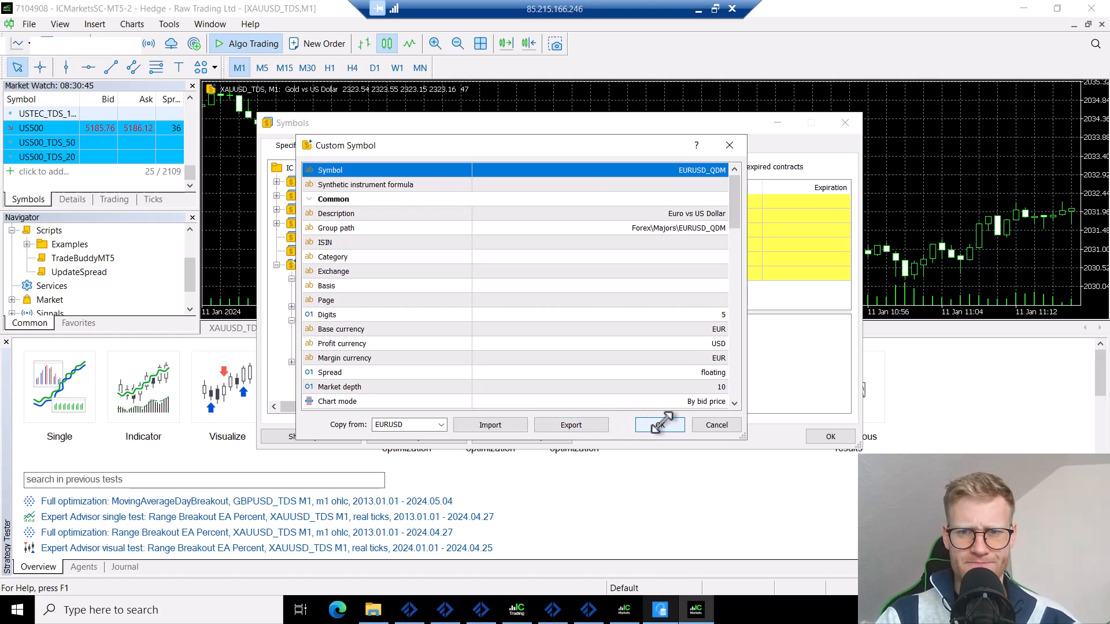
left_click(660, 425)
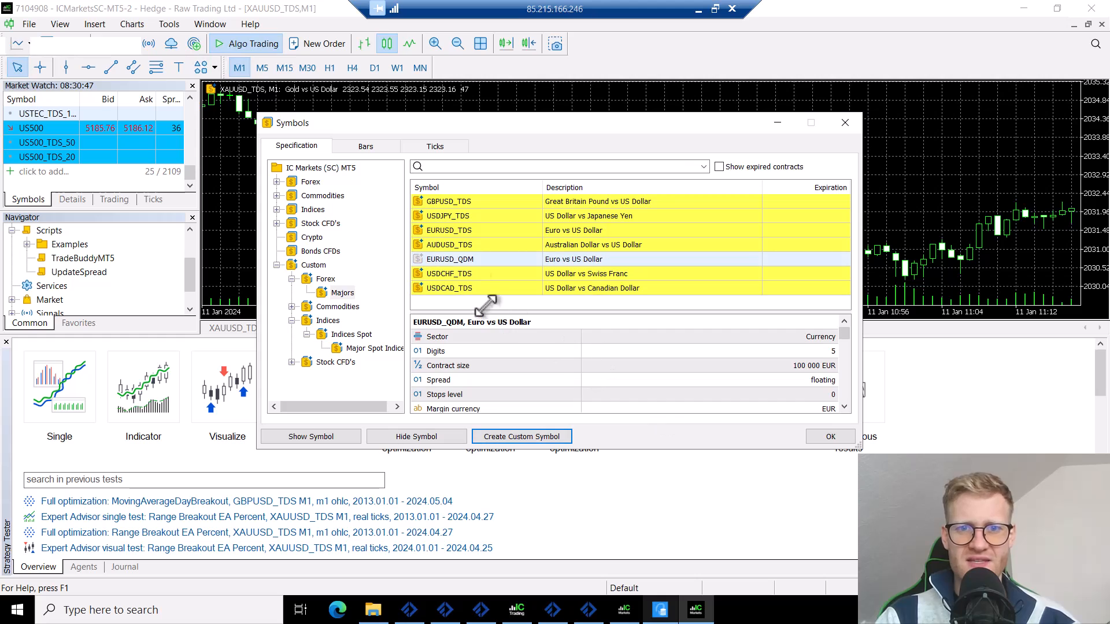
left_click(456, 260)
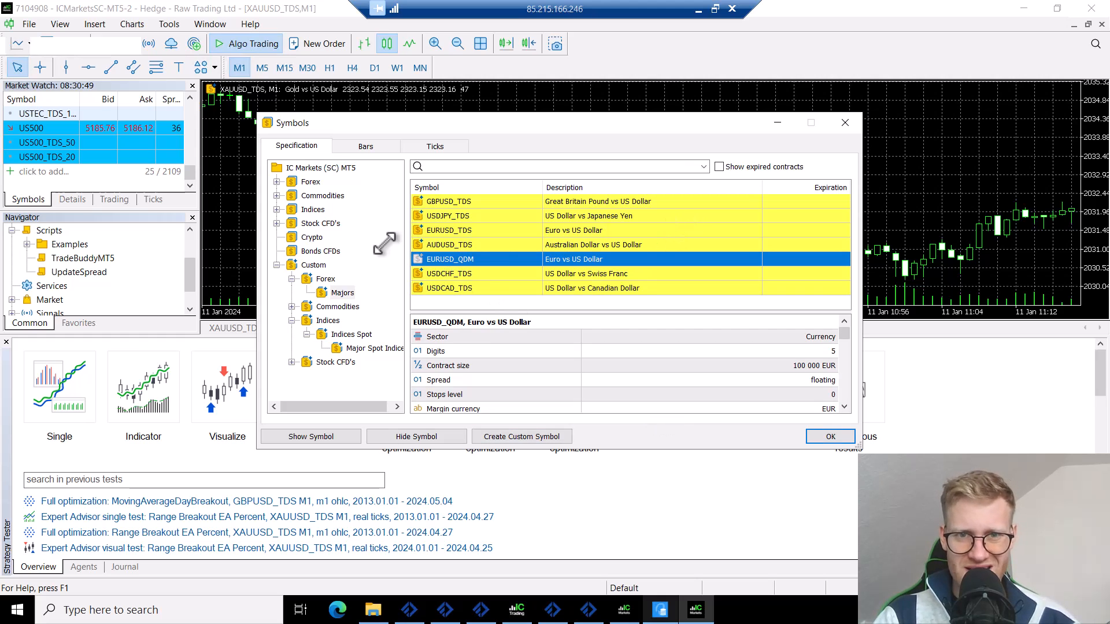
double_click(473, 258)
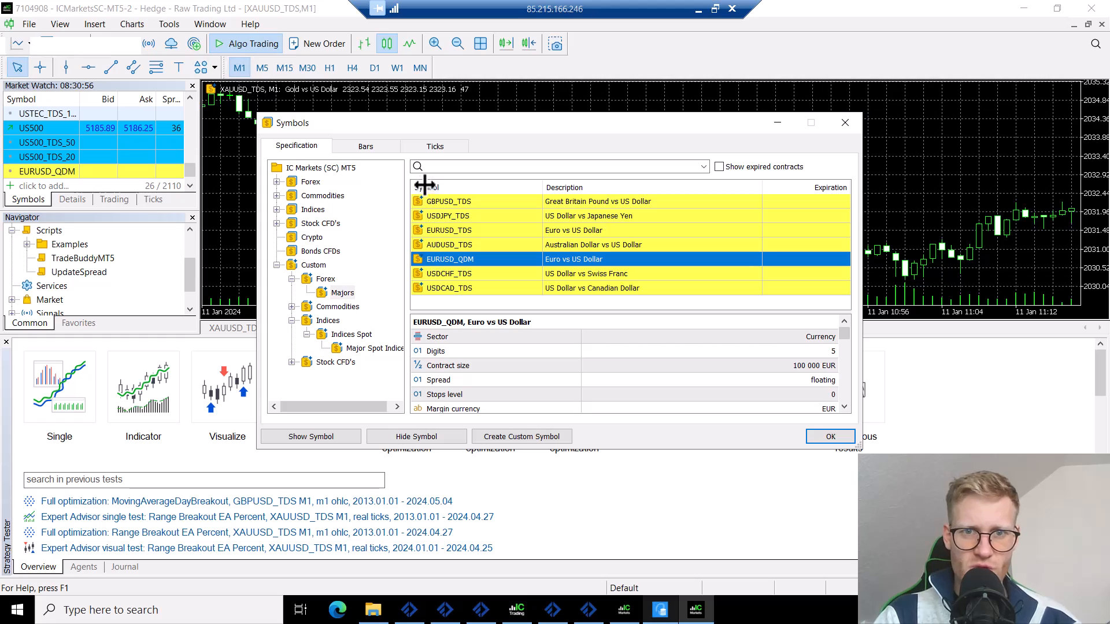
Step: Request all ticks stored for EURUSD_QDM over the preset date range to check for existing tick data
left_click(414, 148)
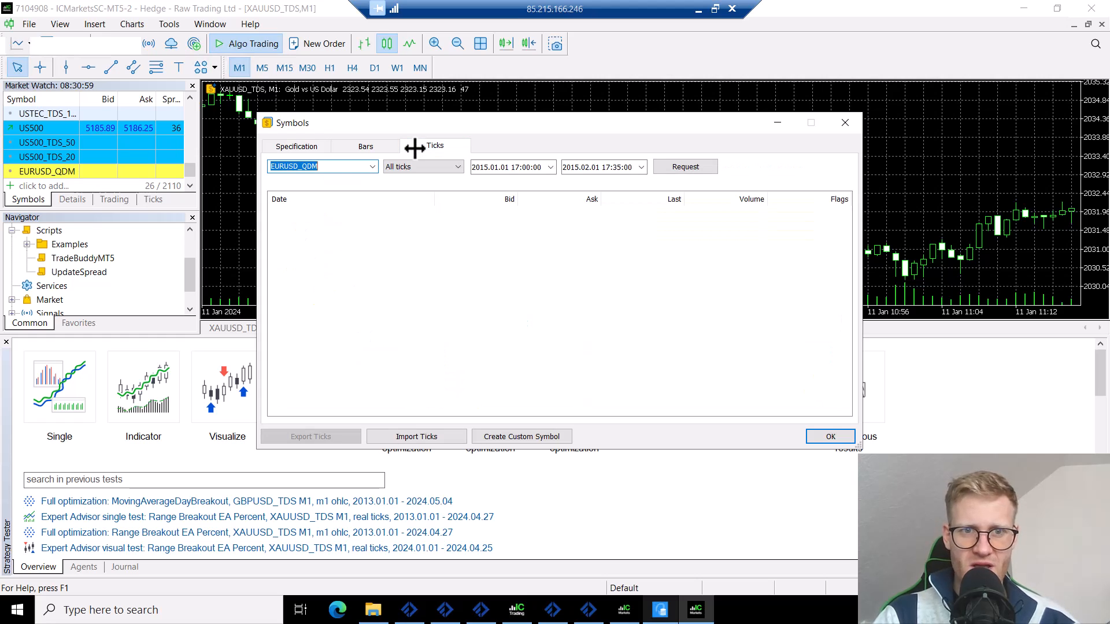
left_click(372, 166)
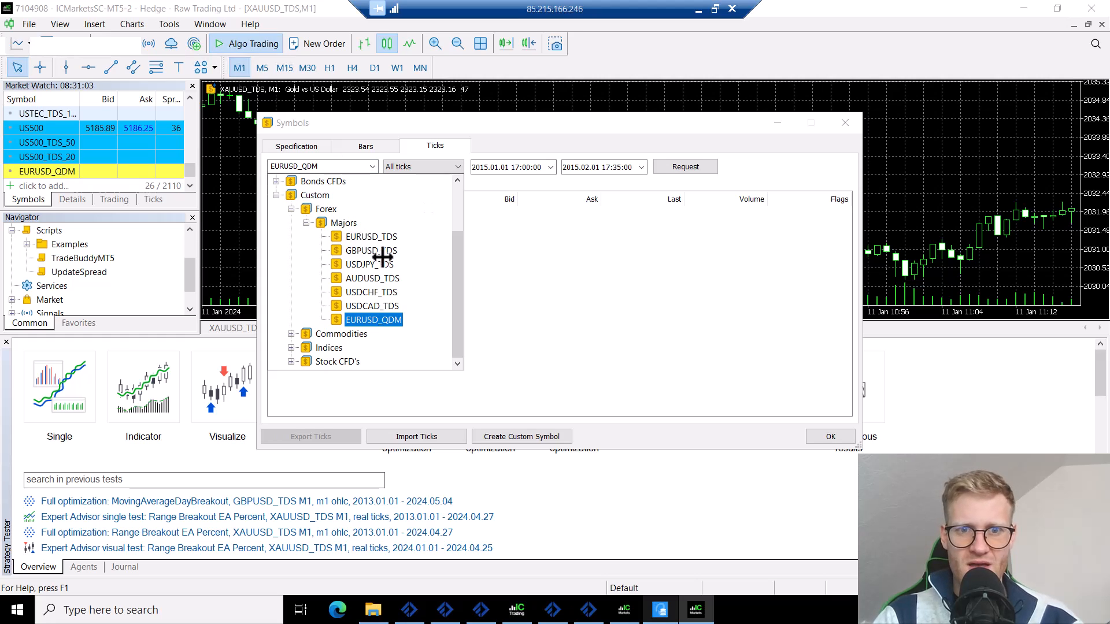
left_click(367, 317)
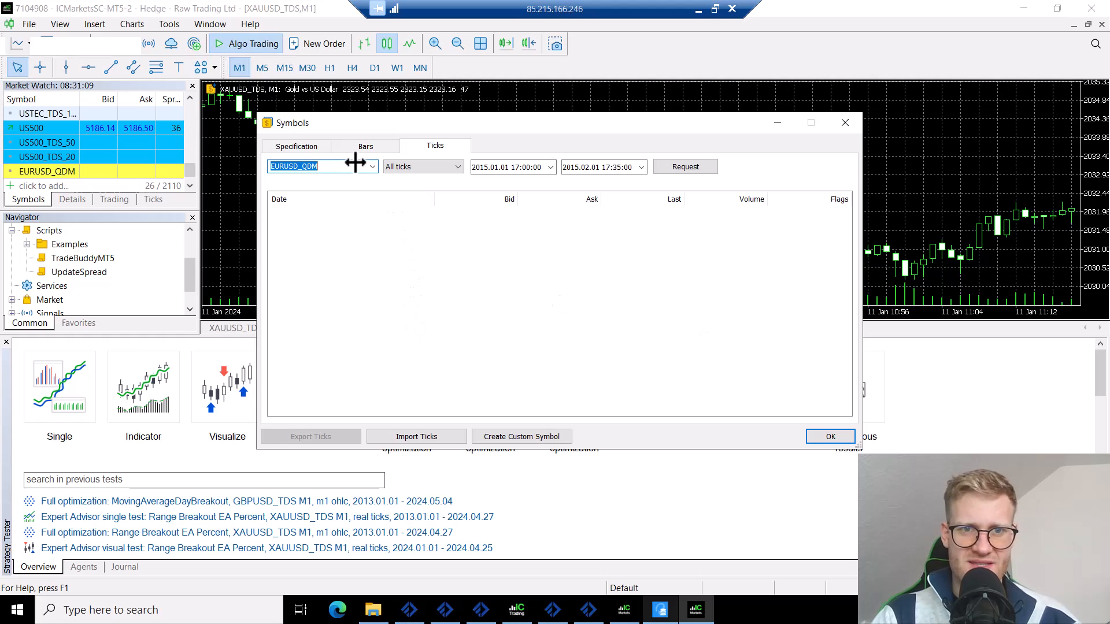
left_click(337, 166)
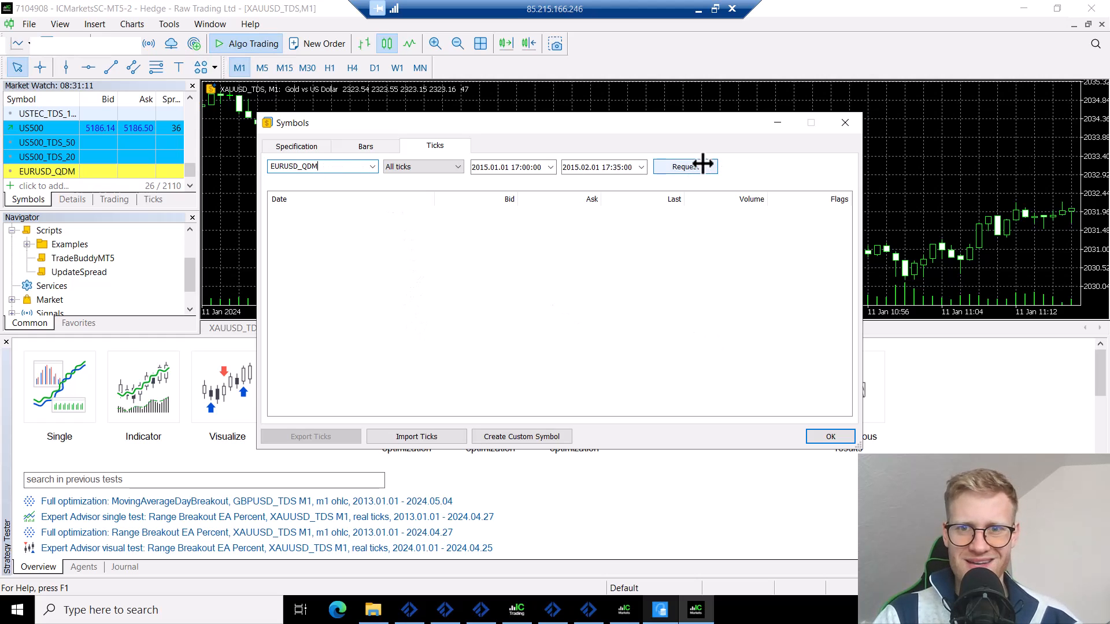
left_click(671, 167)
left_click(682, 167)
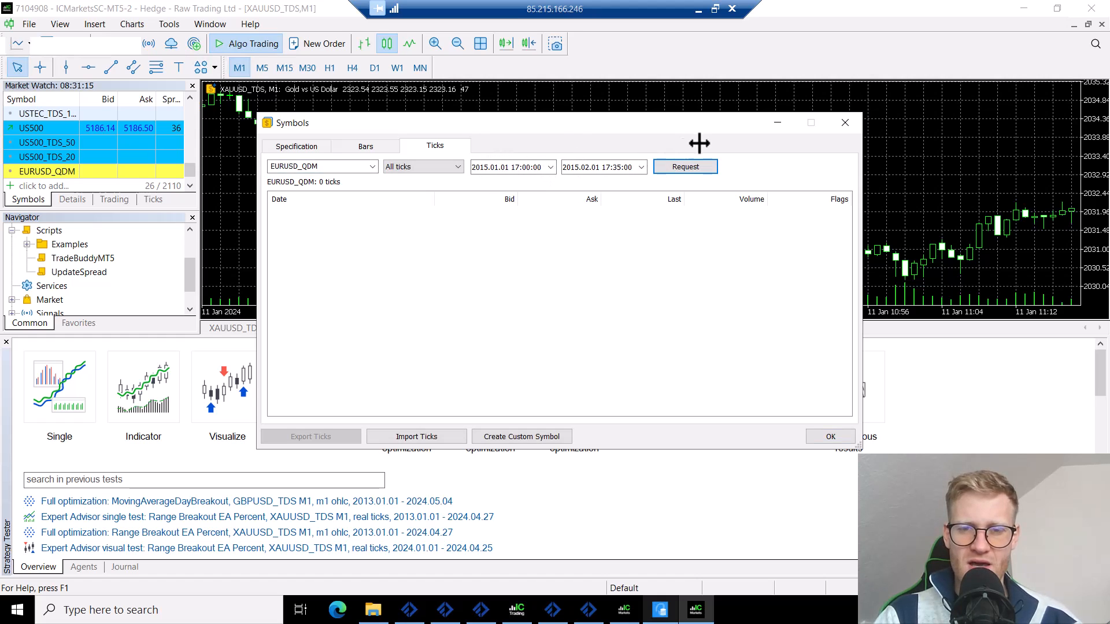
Step: Set the tick range to 2024.01.01 17:00:00 through 2024.05.08 17:00:00 and request the EURUSD_QDM ticks
left_click(483, 166)
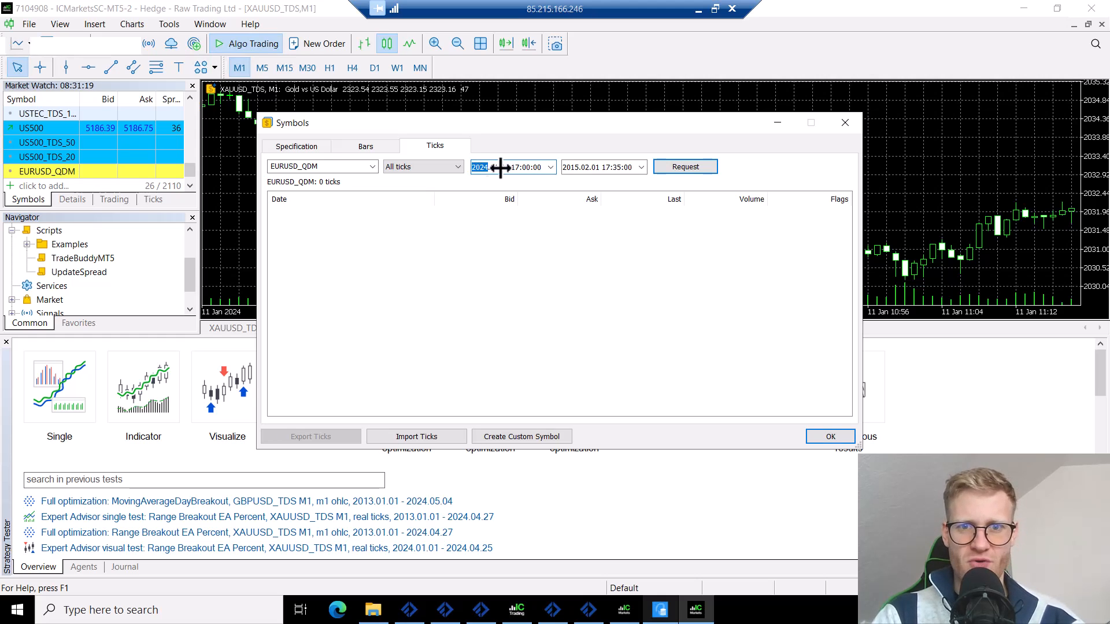
left_click(566, 167)
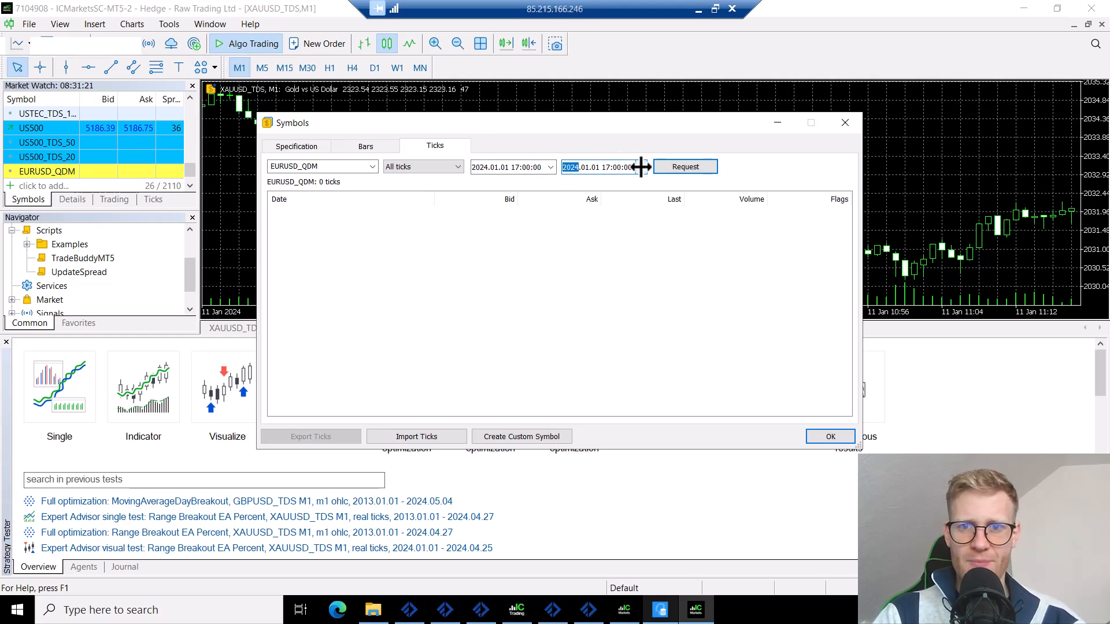
left_click(641, 167)
left_click(582, 285)
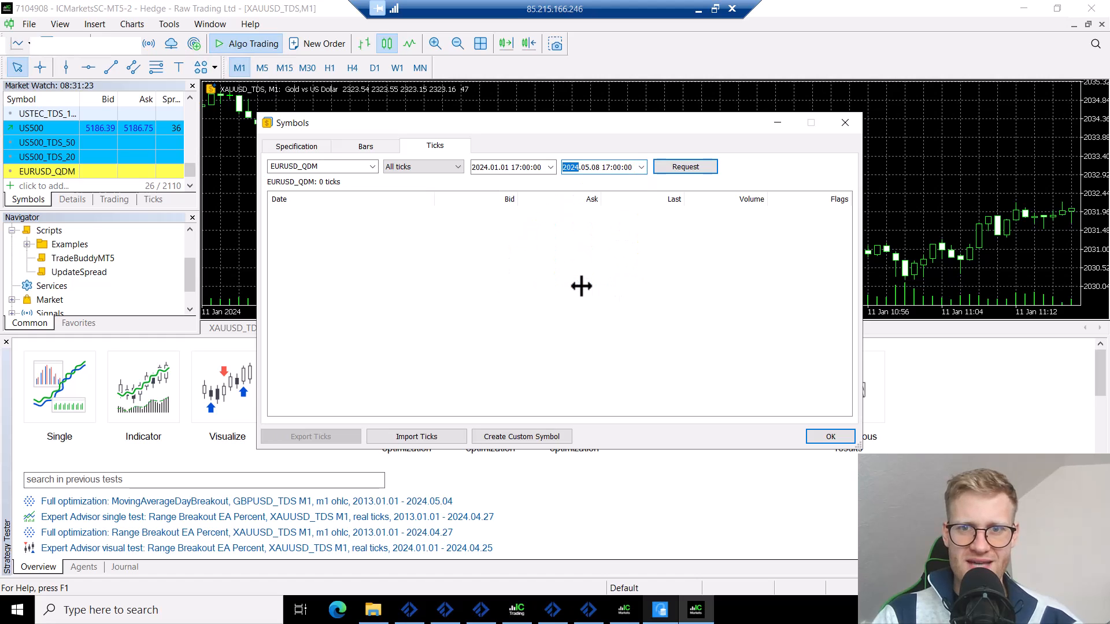
left_click(701, 163)
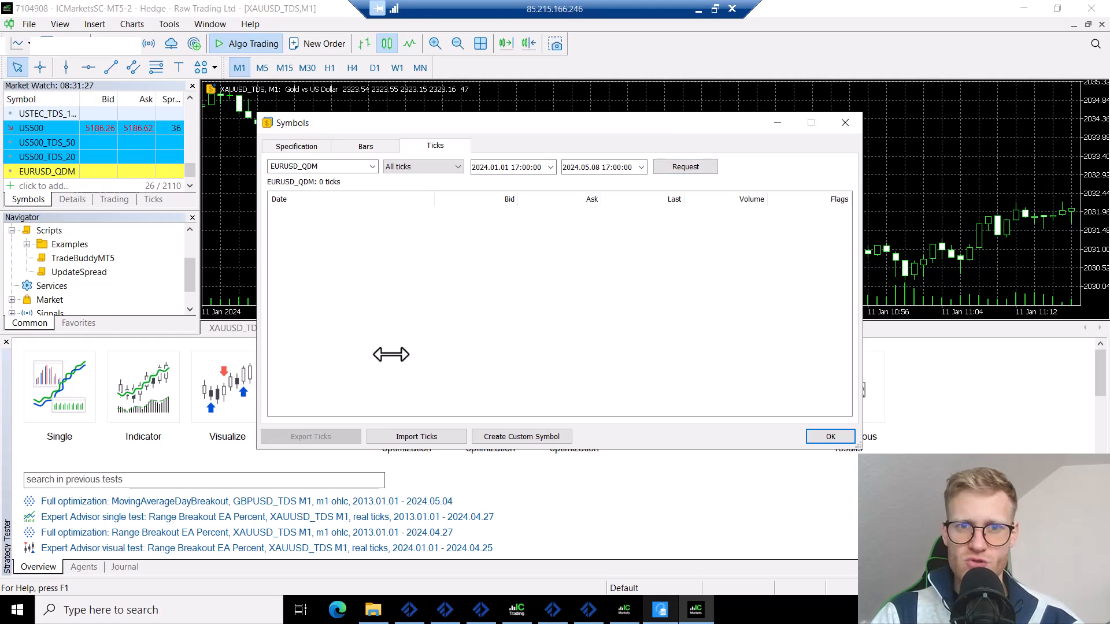
Step: Load EURUSD_TICK_ESTPlus07.csv from the desktop folder QDM Tick Data into the tick import for EURUSD_QDM
left_click(408, 436)
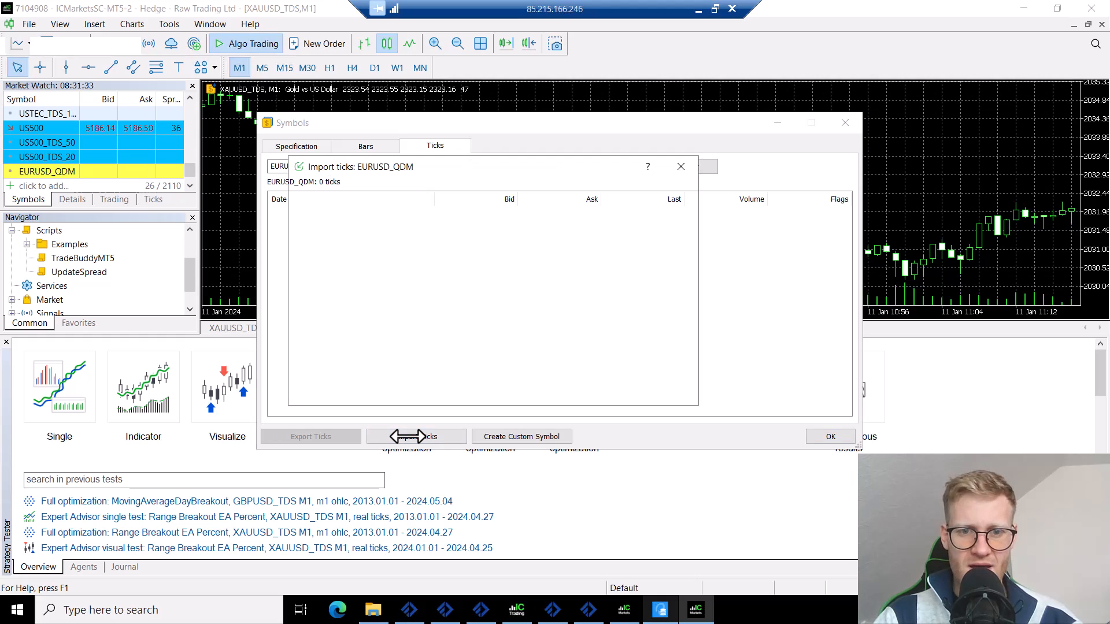
left_click(659, 196)
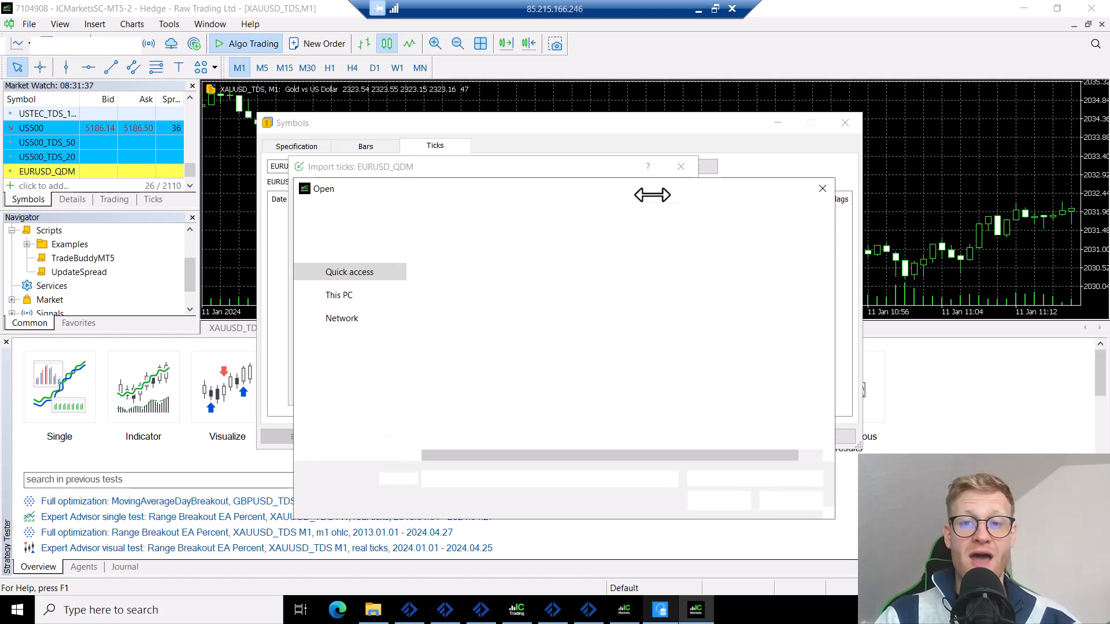
left_click(524, 210)
type("desktop")
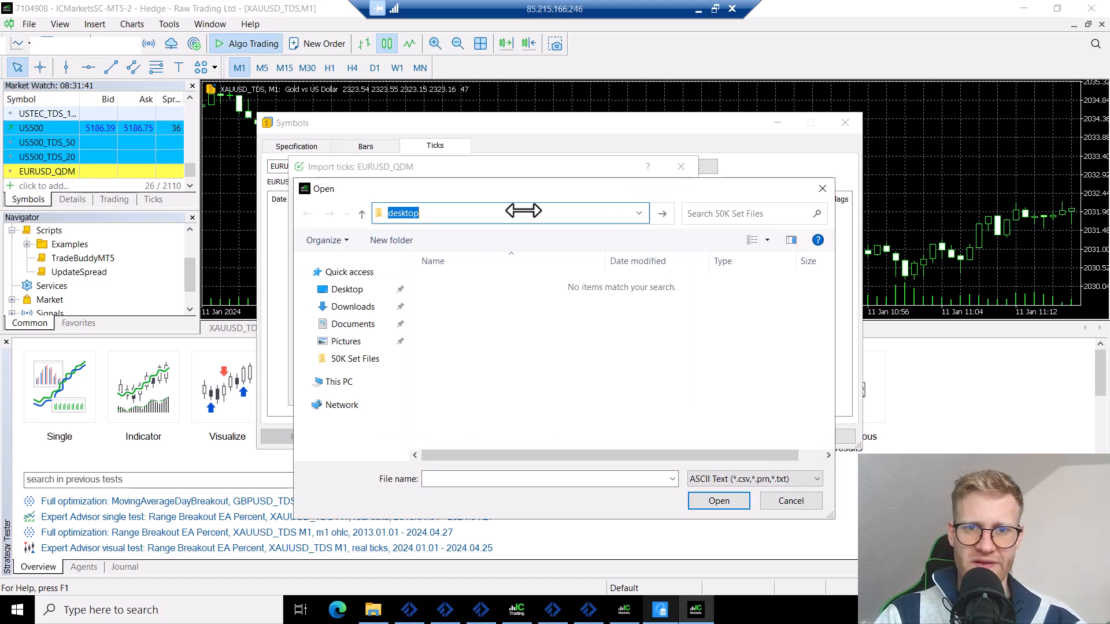
key("Return")
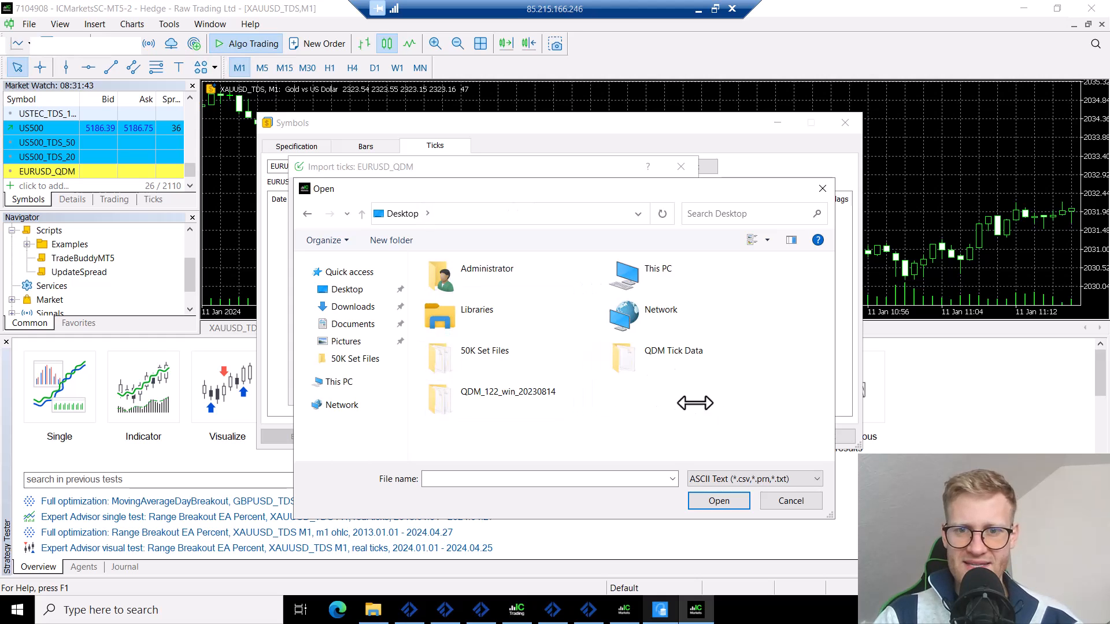
double_click(663, 358)
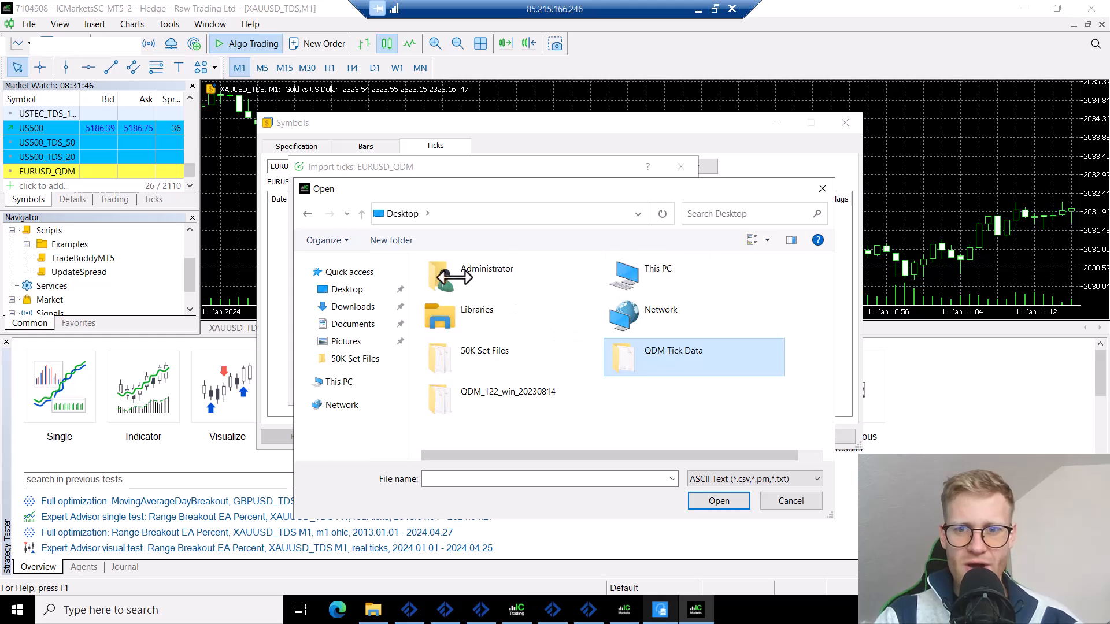
left_click(490, 283)
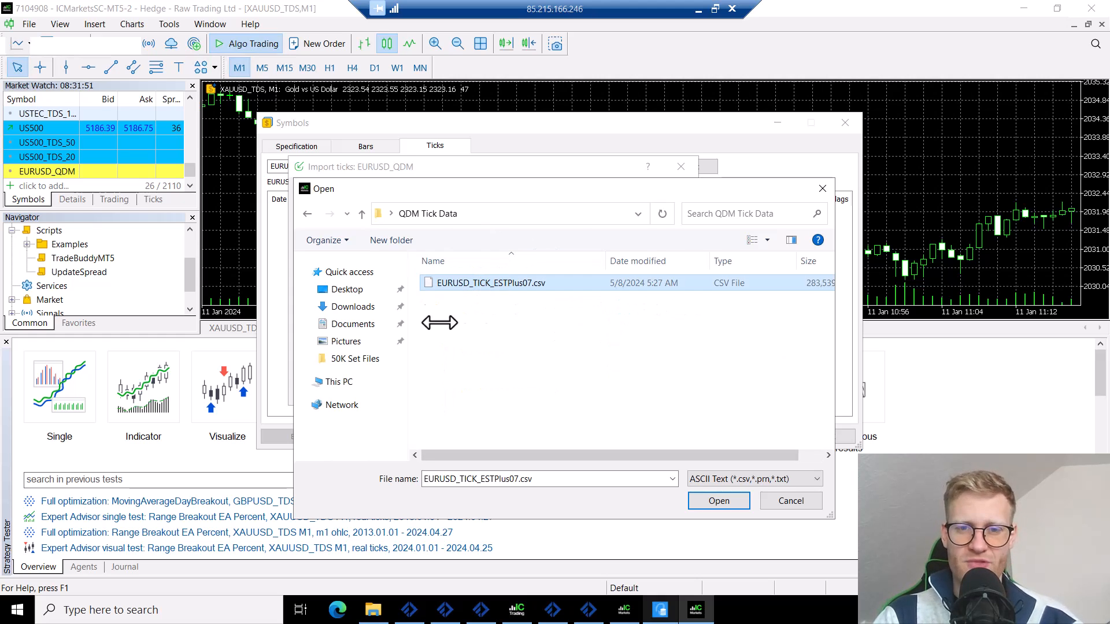
double_click(456, 282)
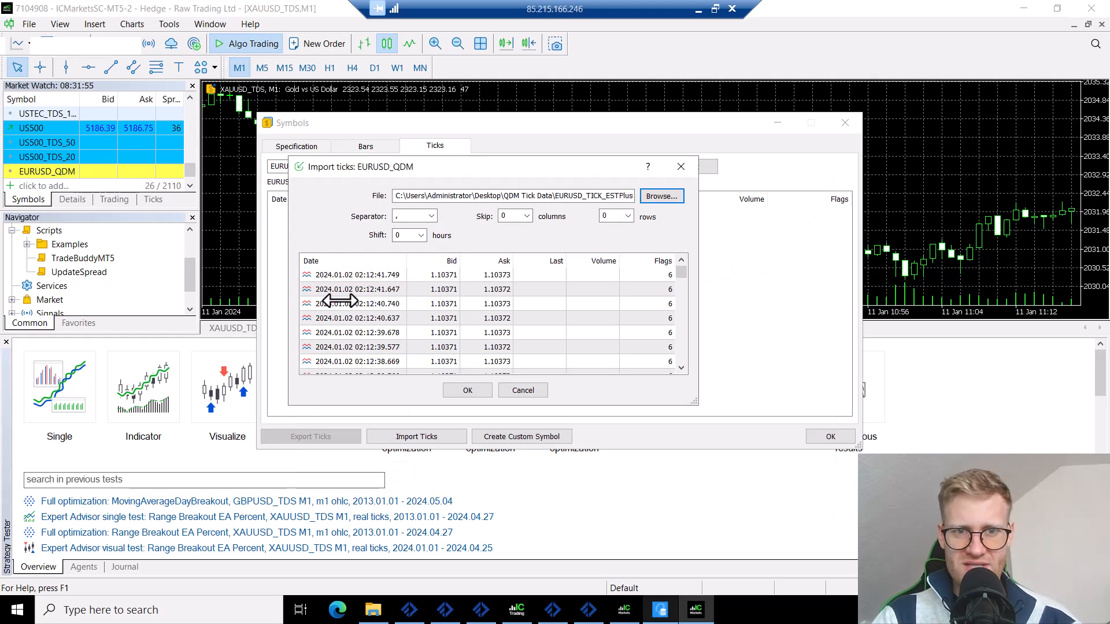
Step: Check the previewed tick rows and run the import into EURUSD_QDM
key("Down")
key("Down")
key("Down")
key("Down")
key("Down")
key("Down")
key("Down")
key("Down")
key("Down")
key("Down")
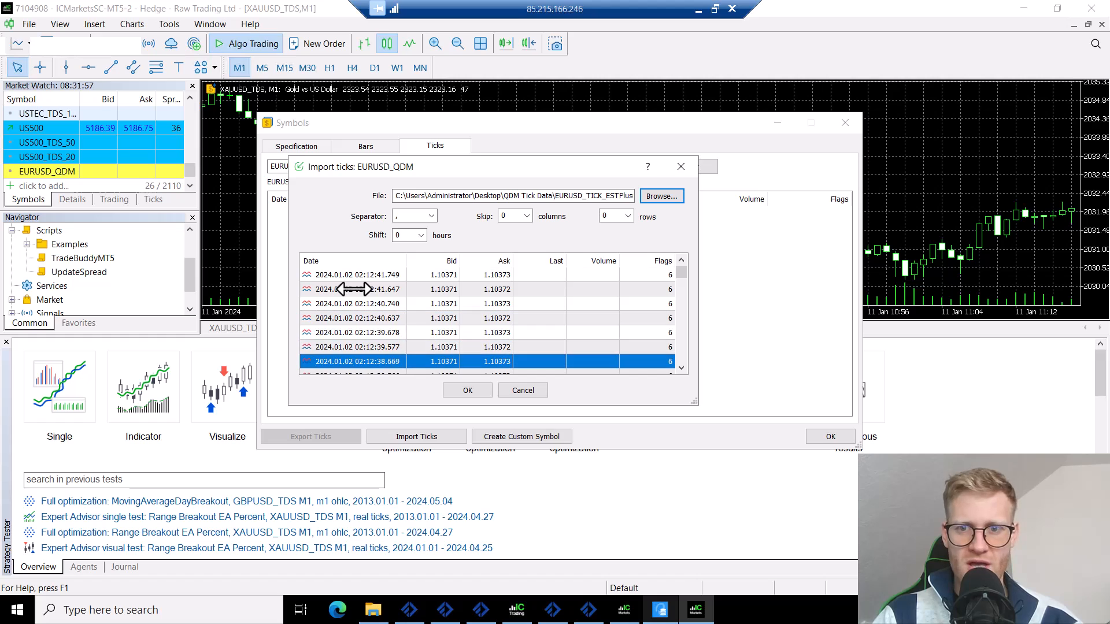
key("Up")
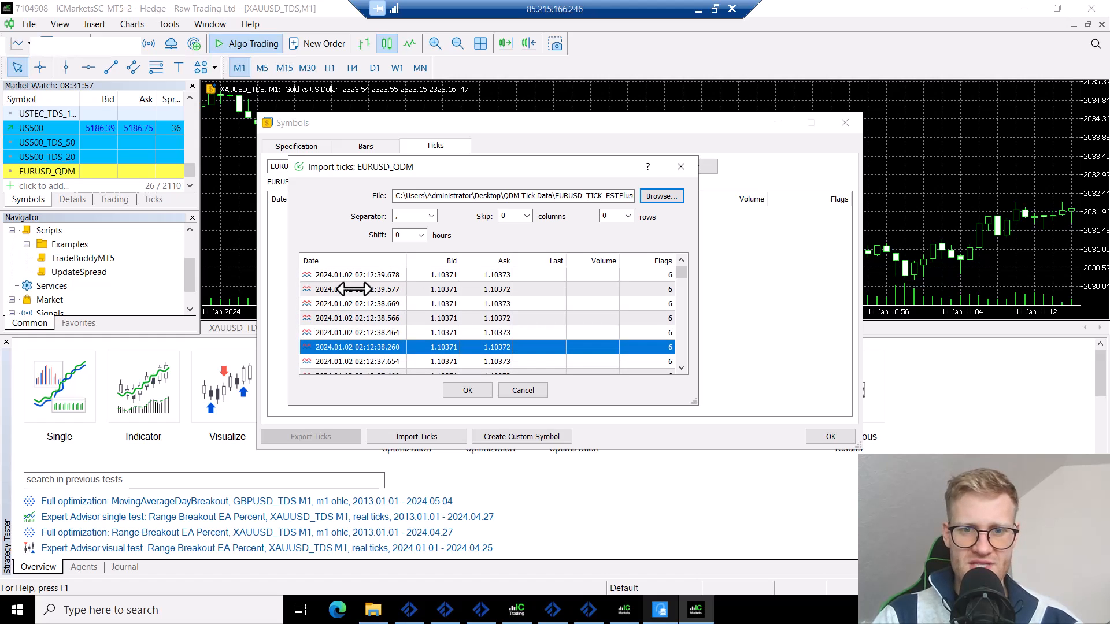
left_click(467, 389)
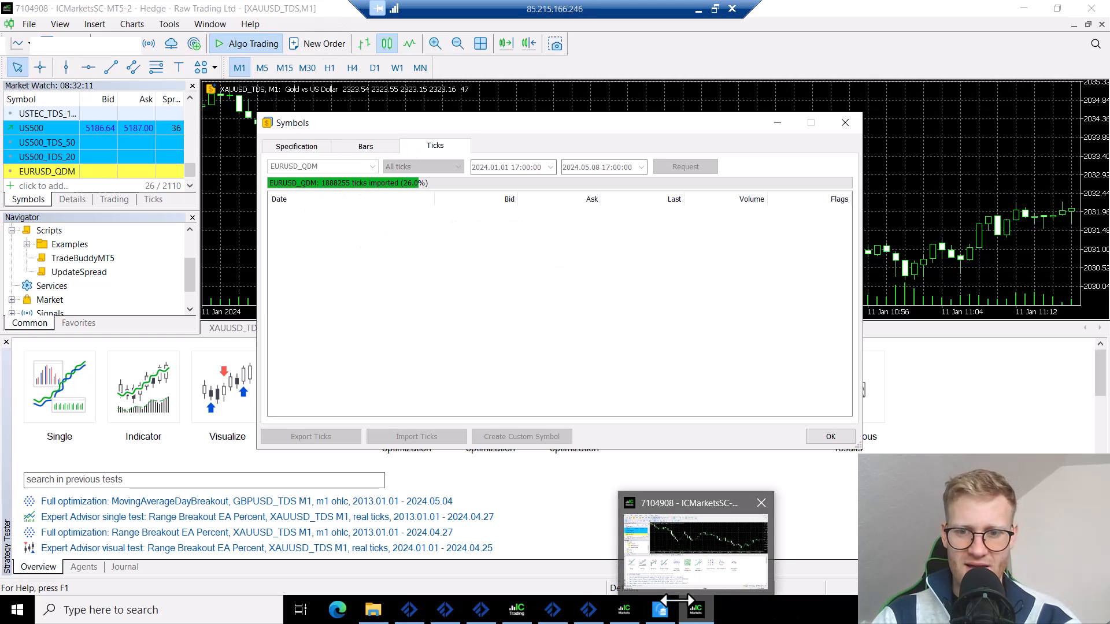
Step: Switch to QuantDataManager to check the date range and total records of EURUSD_TICK_ESTPlus07, and return to MetaTrader 5
left_click(664, 607)
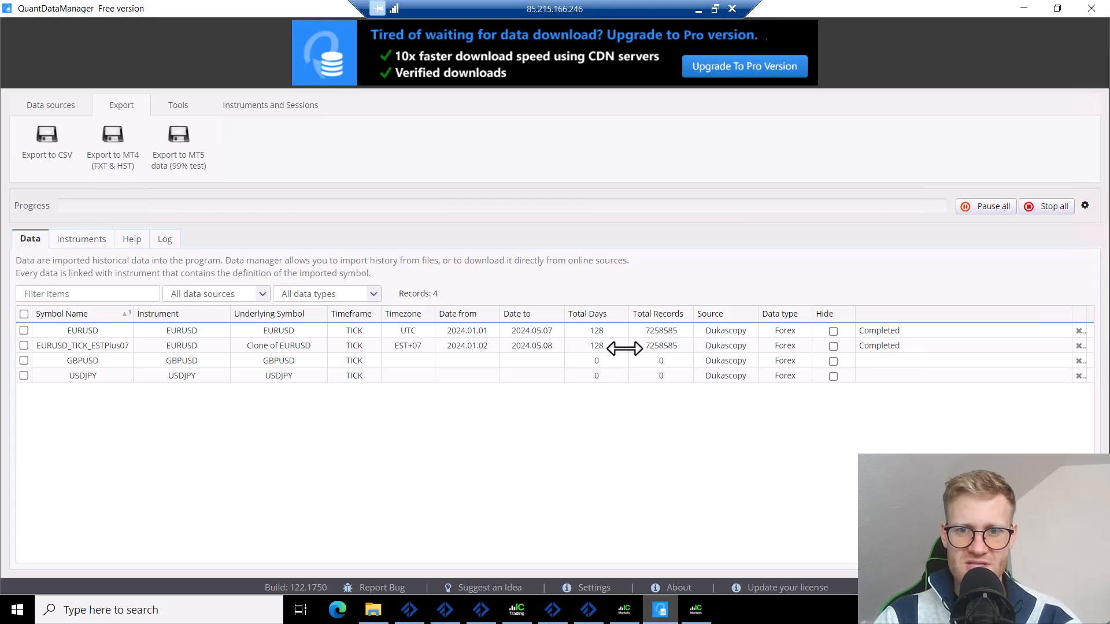
left_click(593, 347)
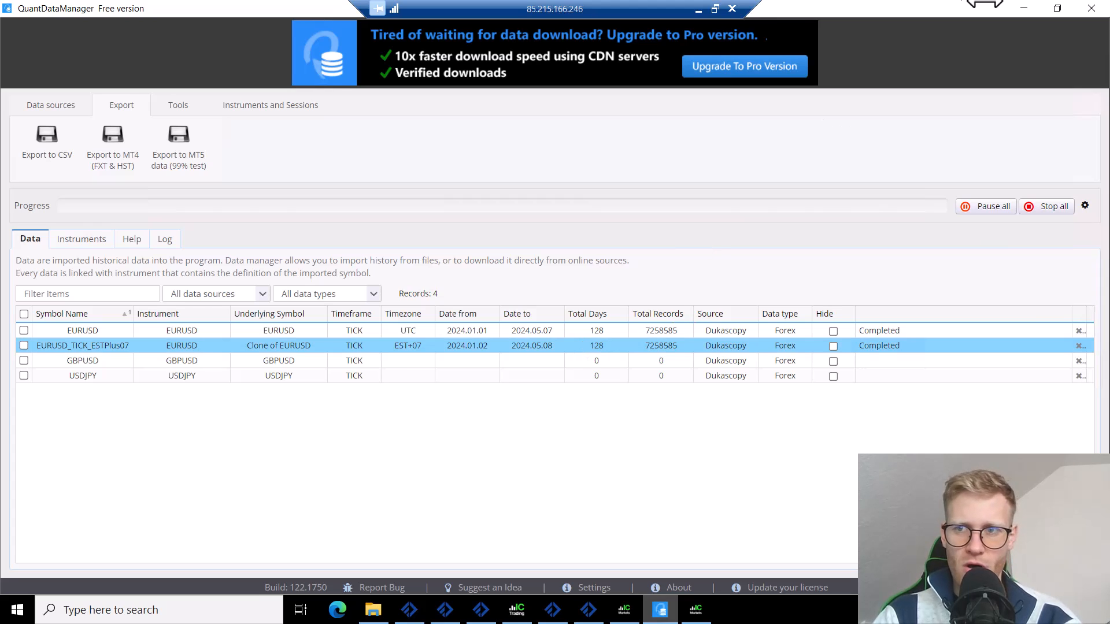
left_click(1022, 8)
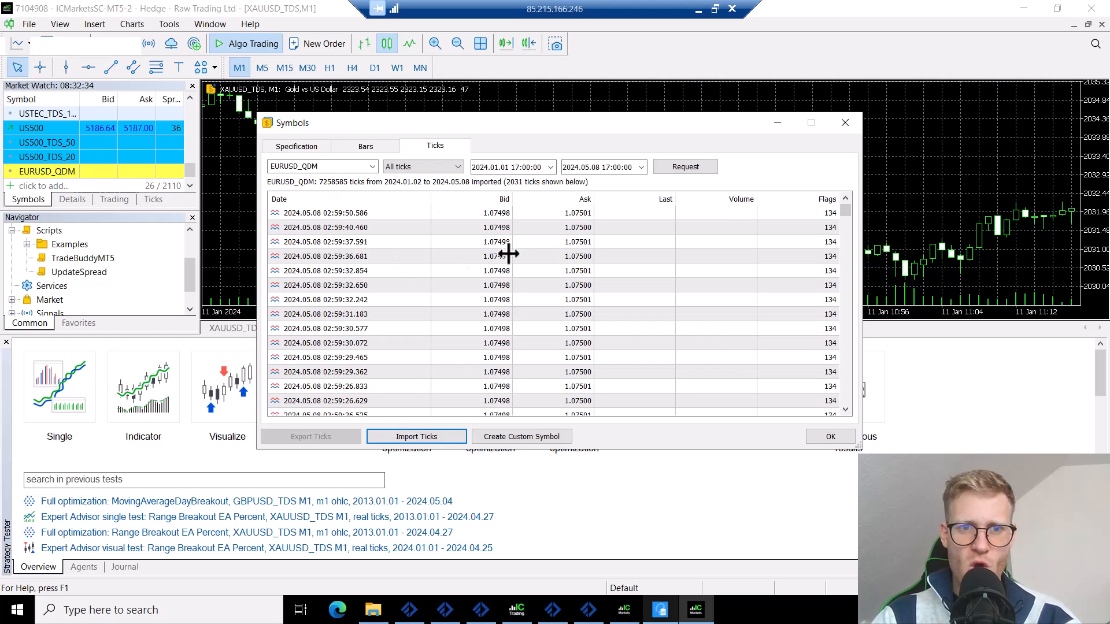
Step: Request the EURUSD_QDM ticks again, look through the received rows, and close the symbol settings
left_click(672, 164)
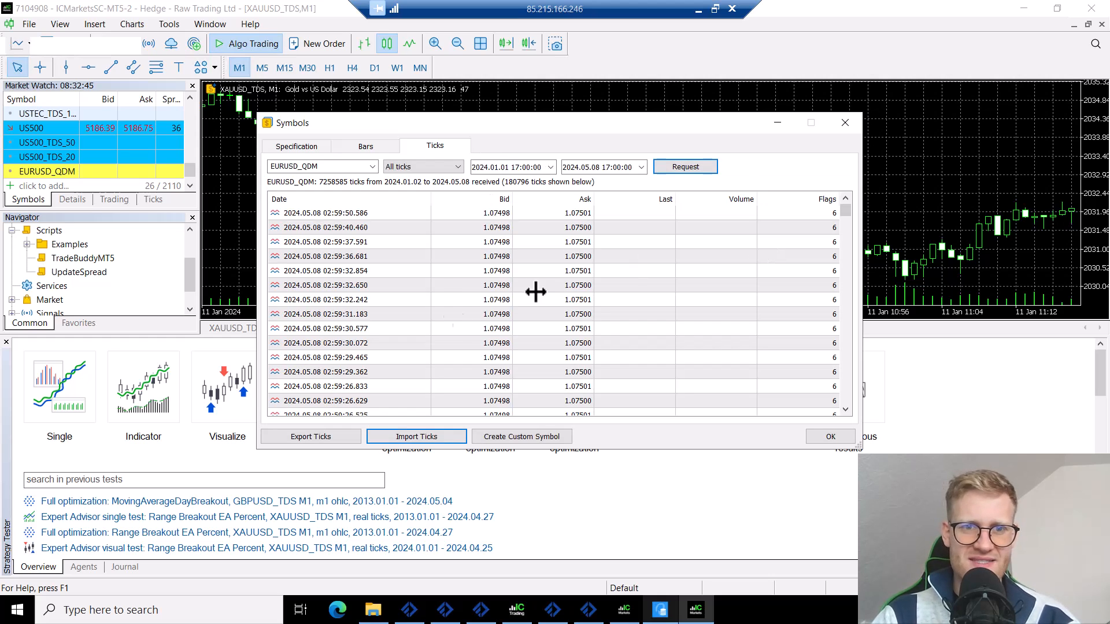
scroll(449, 315, "down", 10)
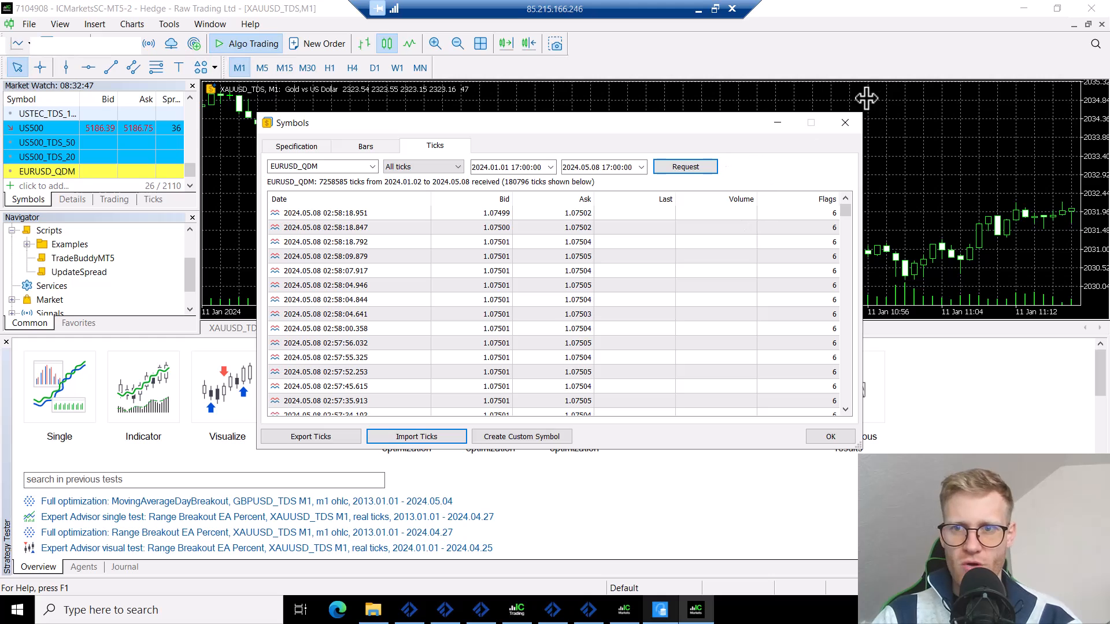
left_click(845, 122)
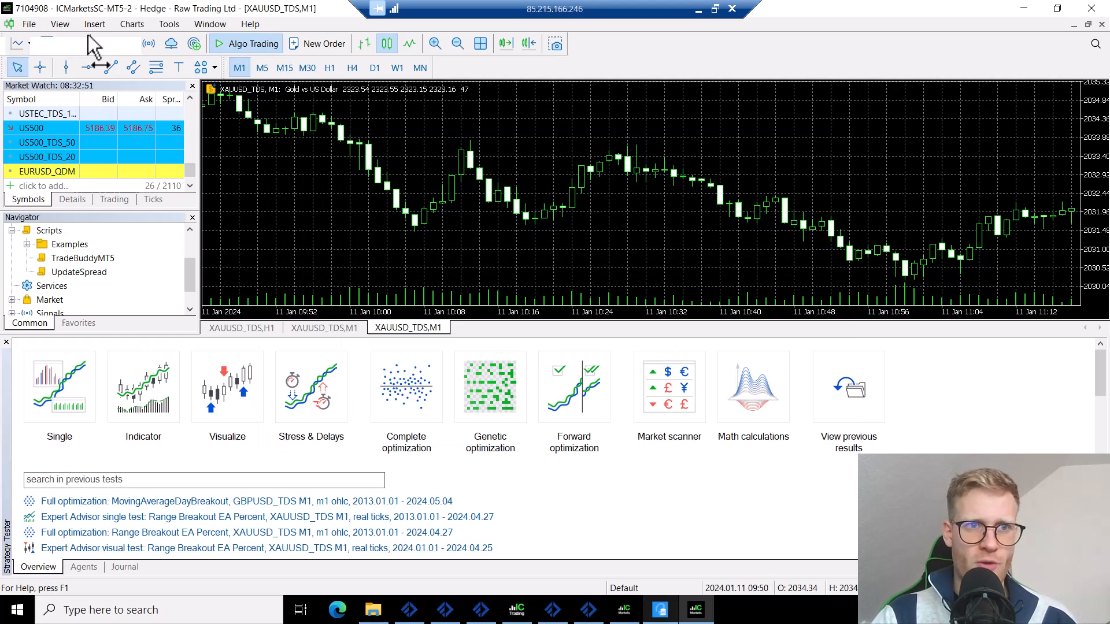
Step: Reopen the Strategy Tester and start setting up a visual backtest
left_click(63, 25)
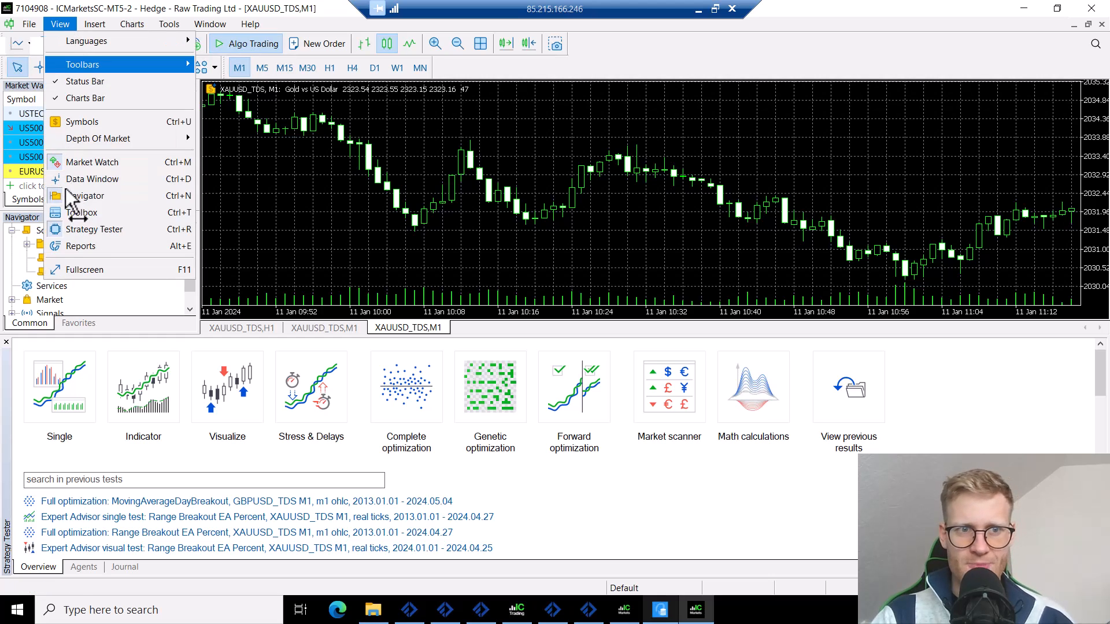
left_click(80, 229)
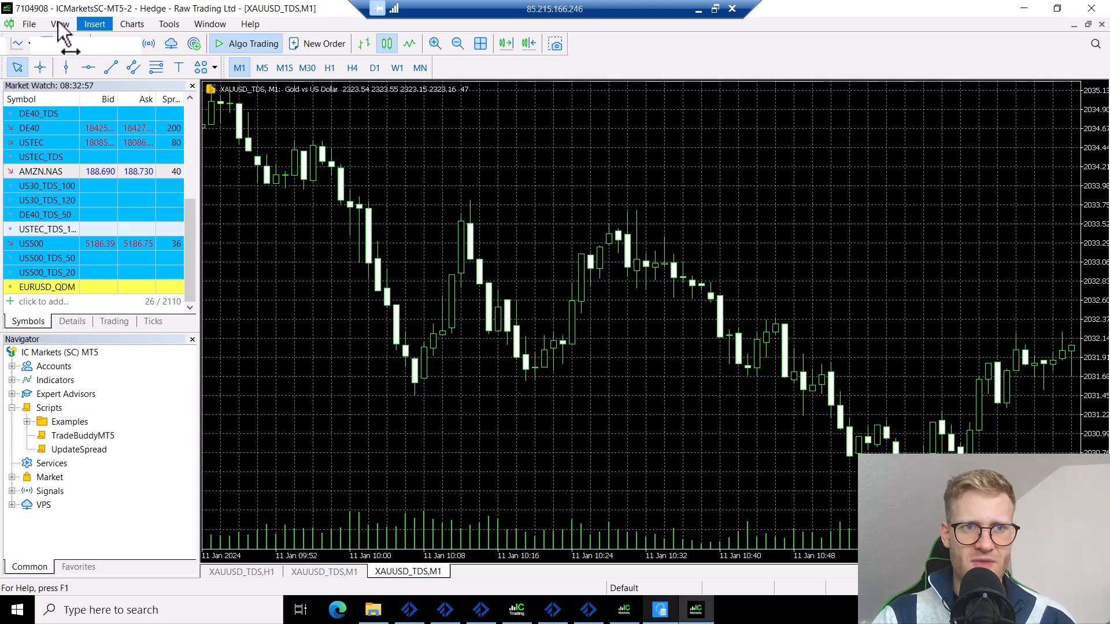
left_click(58, 22)
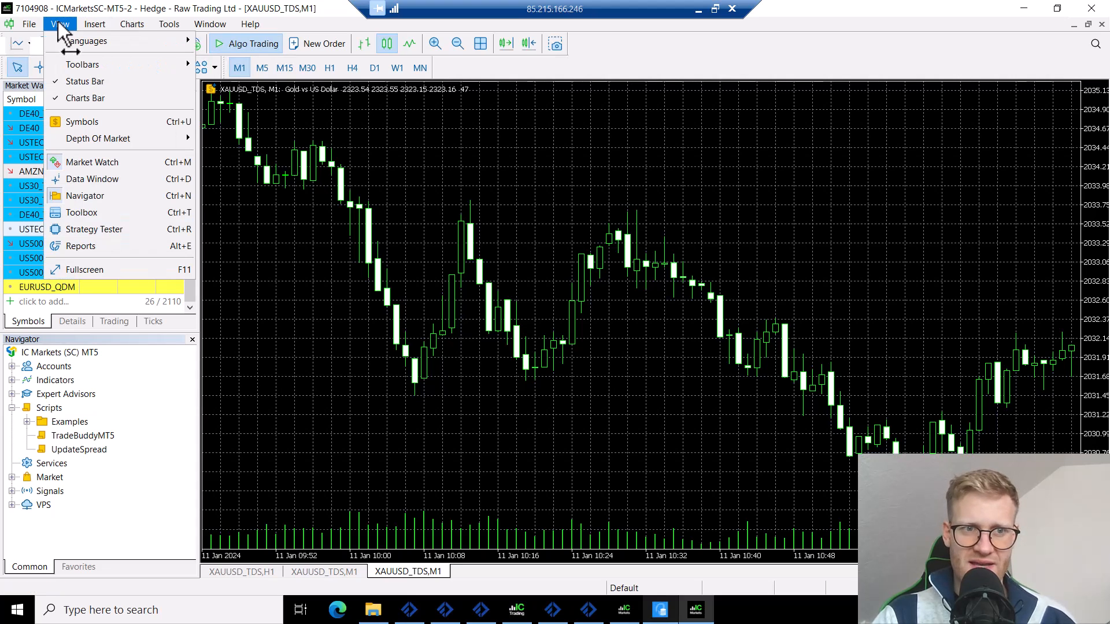
left_click(111, 229)
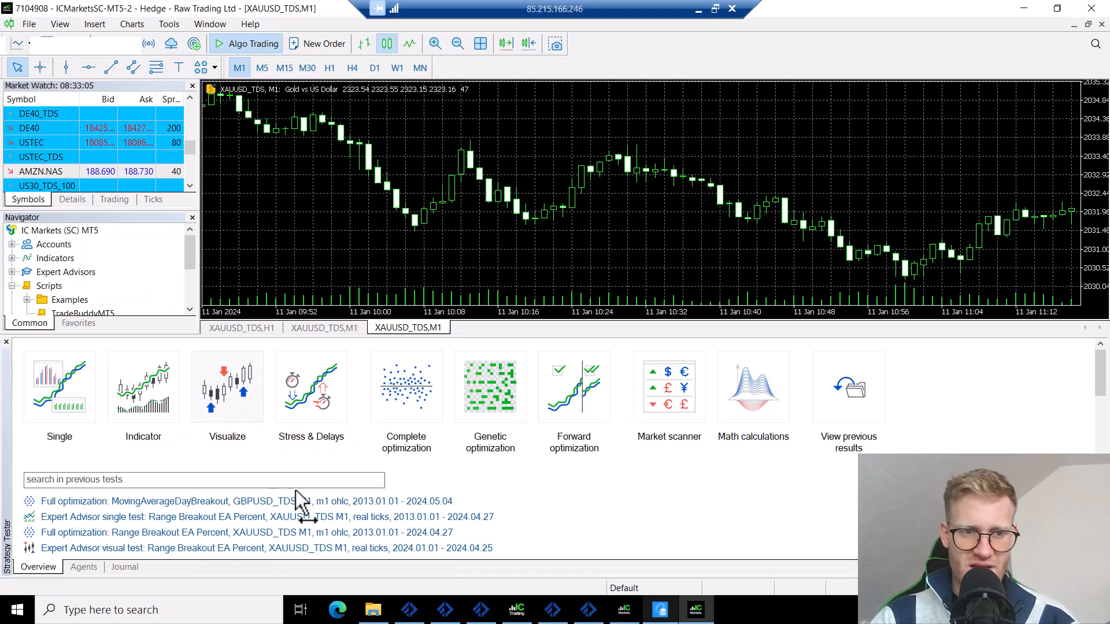
left_click(216, 400)
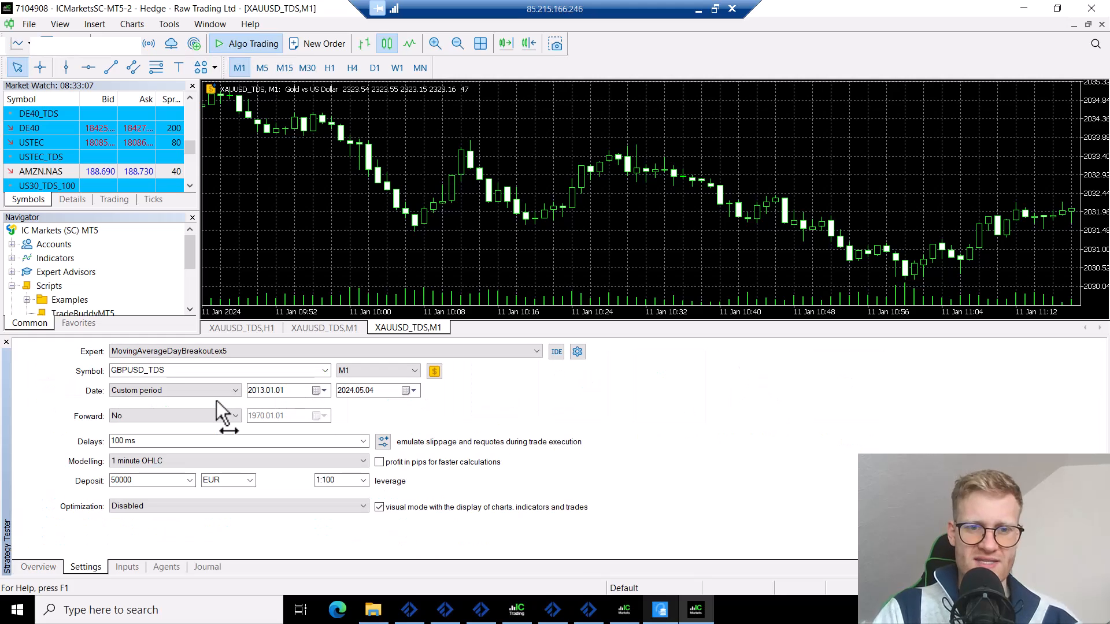
left_click(139, 345)
left_click(139, 345)
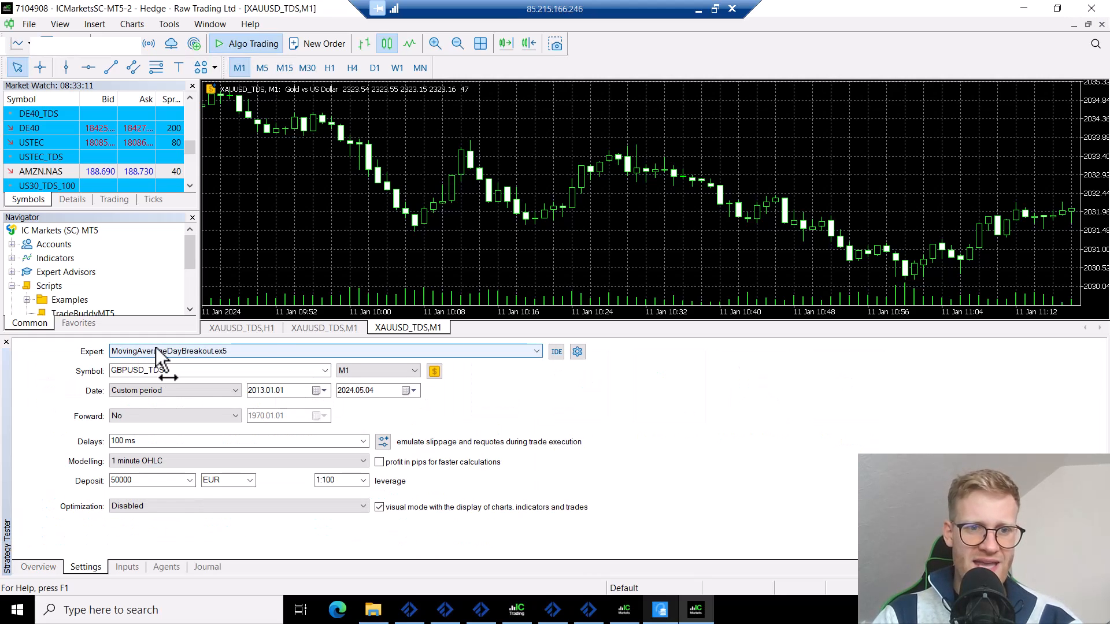
left_click(155, 348)
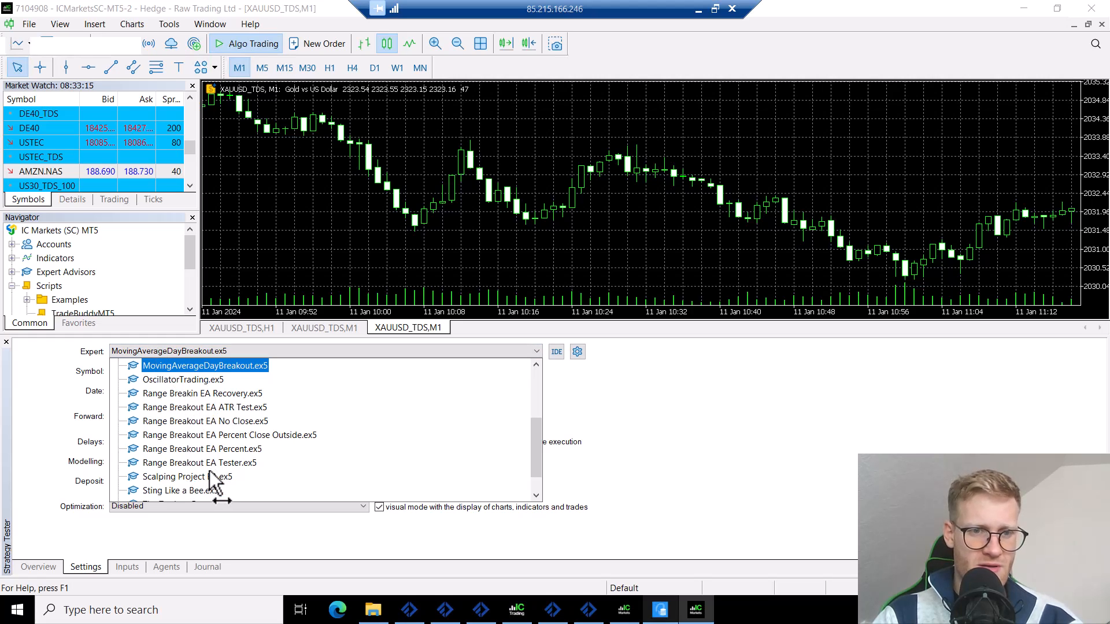
left_click(748, 400)
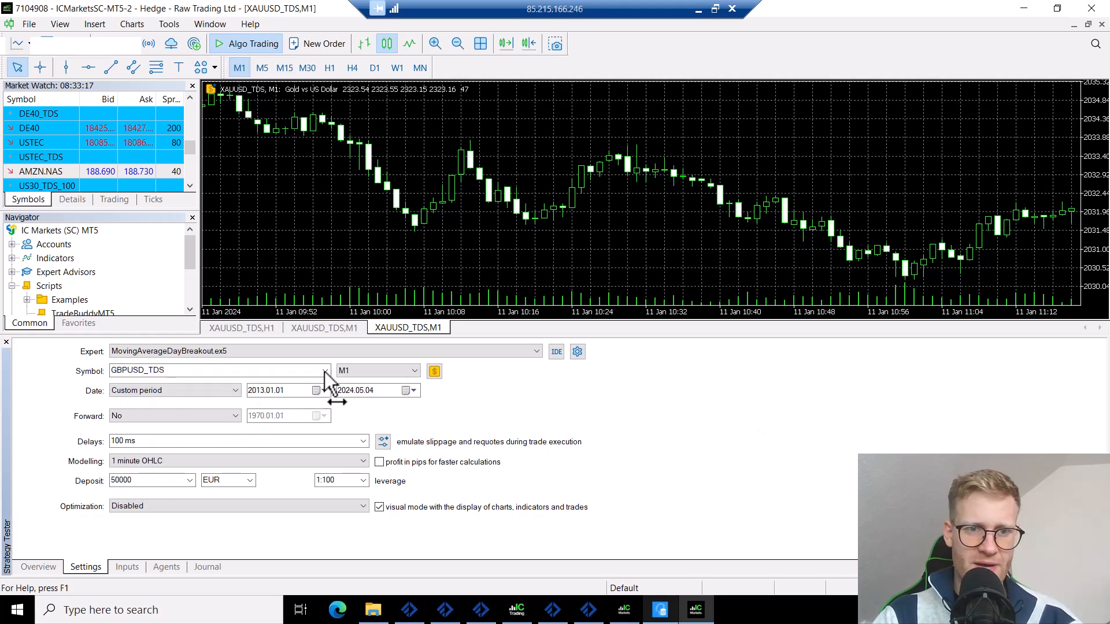
Step: Choose the custom Forex major EURUSD_QDM as the symbol for the backtest
left_click(325, 371)
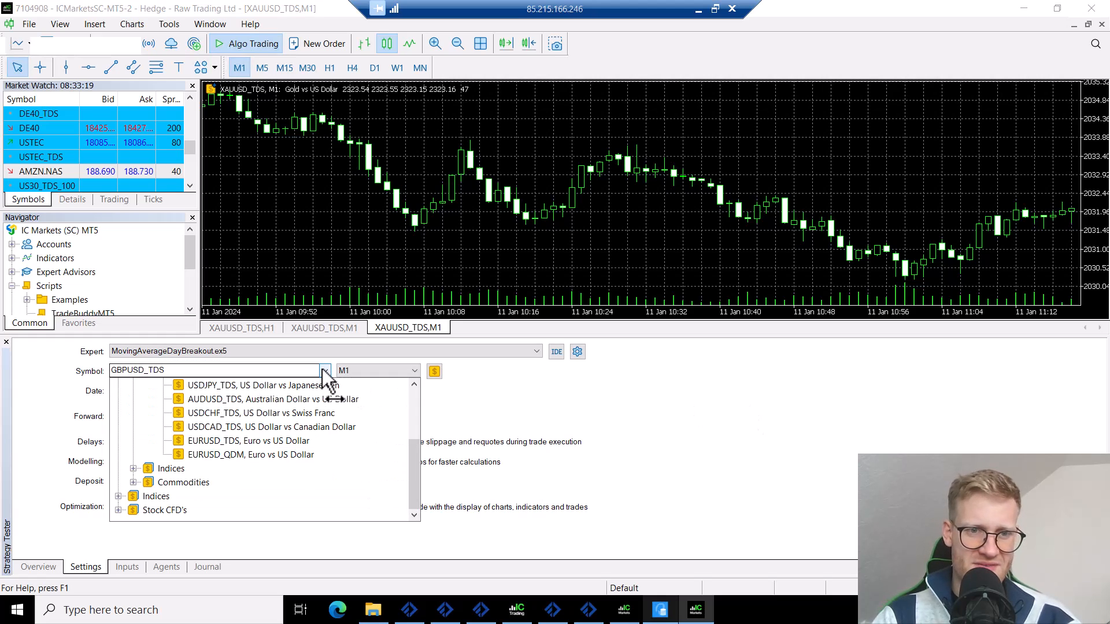
scroll(258, 460, "up", 1)
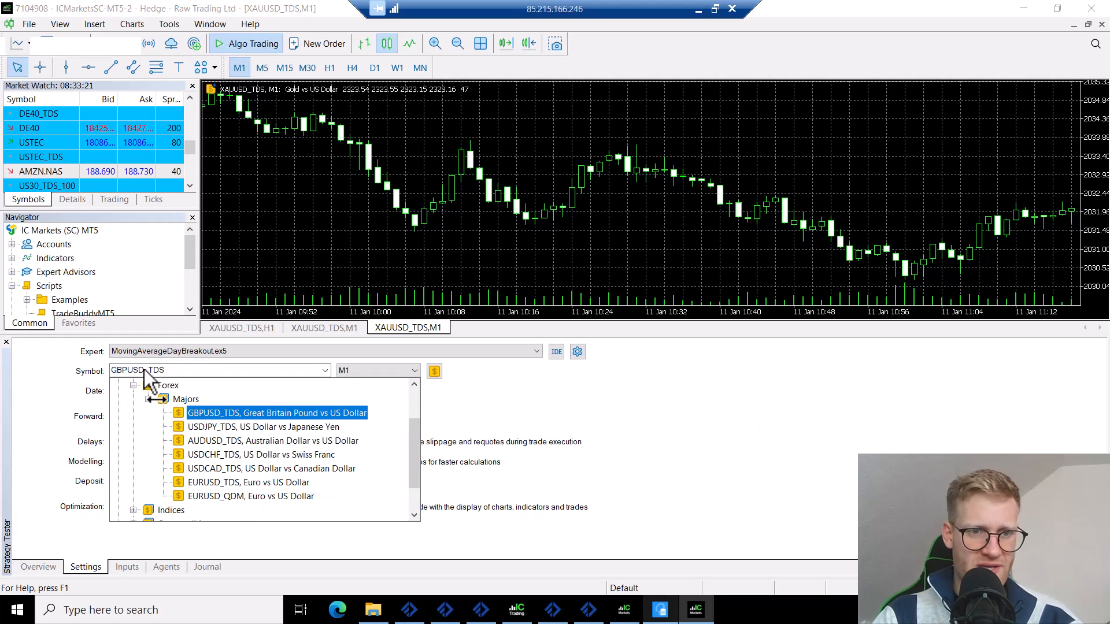
left_click(324, 372)
left_click(324, 371)
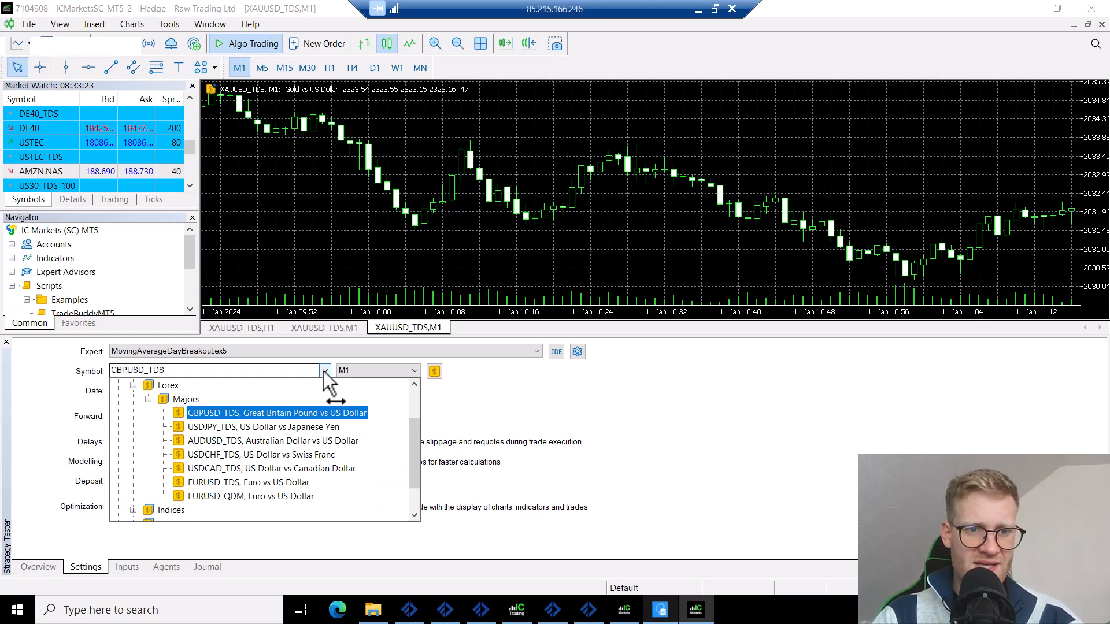
scroll(193, 431, "up", 1)
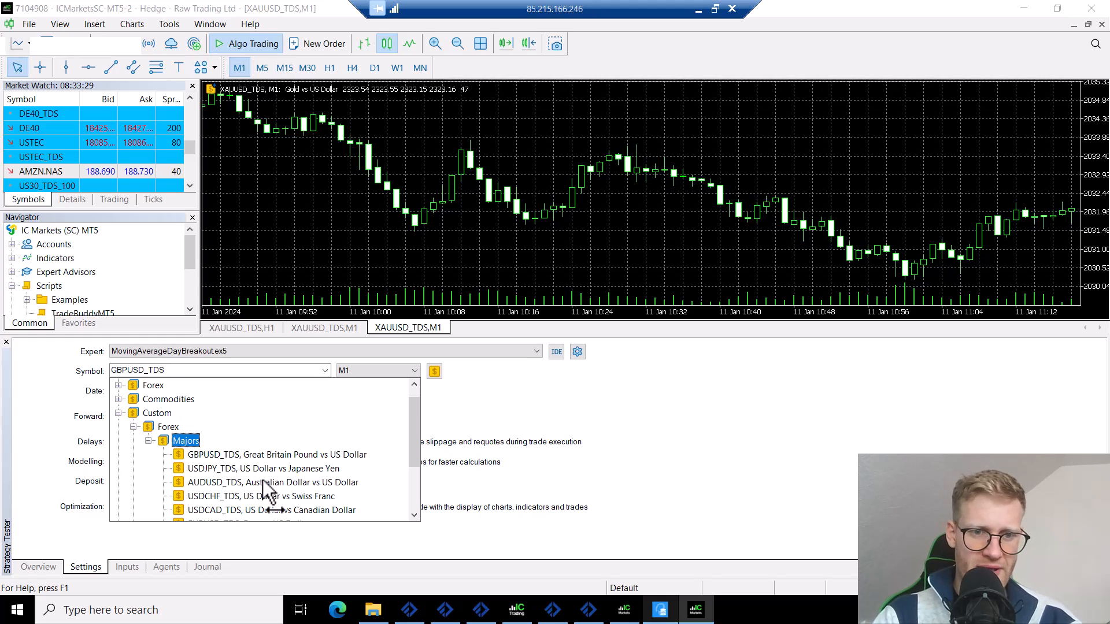
left_click_drag(414, 431, 415, 463)
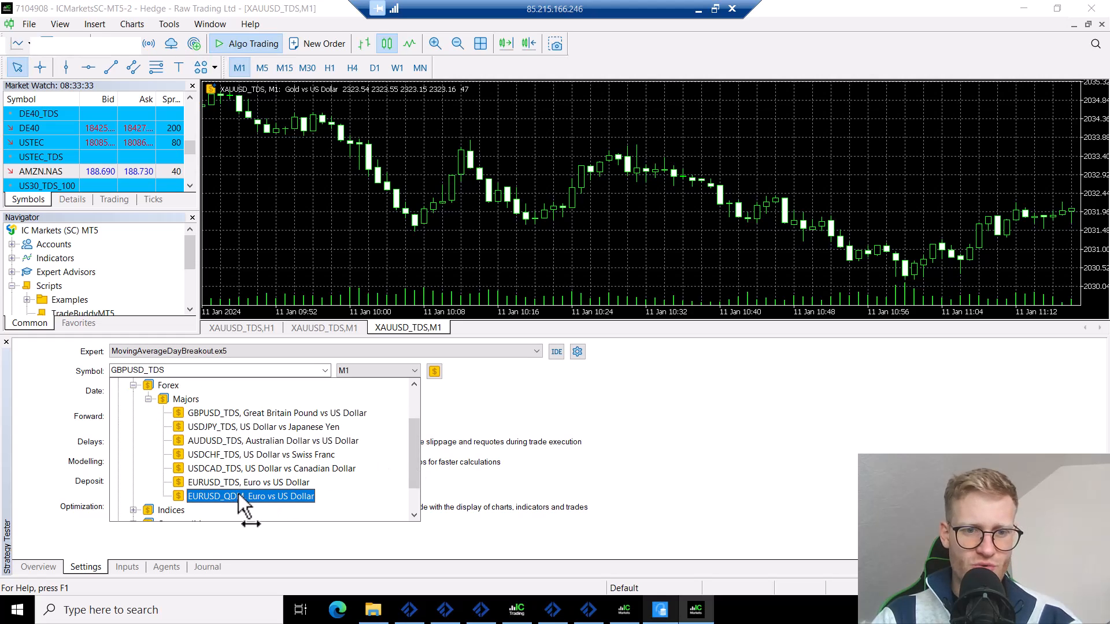
left_click(189, 494)
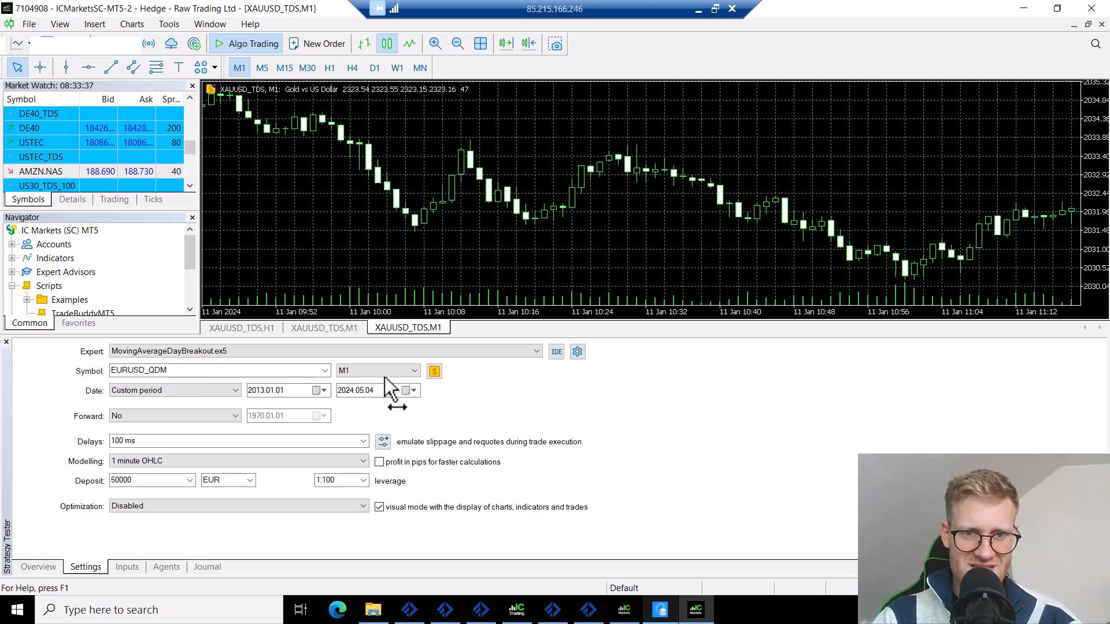
Step: Set the backtest modelling to every tick based on real ticks and the custom period to 2023.01.01 through 2024.05.08
left_click(170, 459)
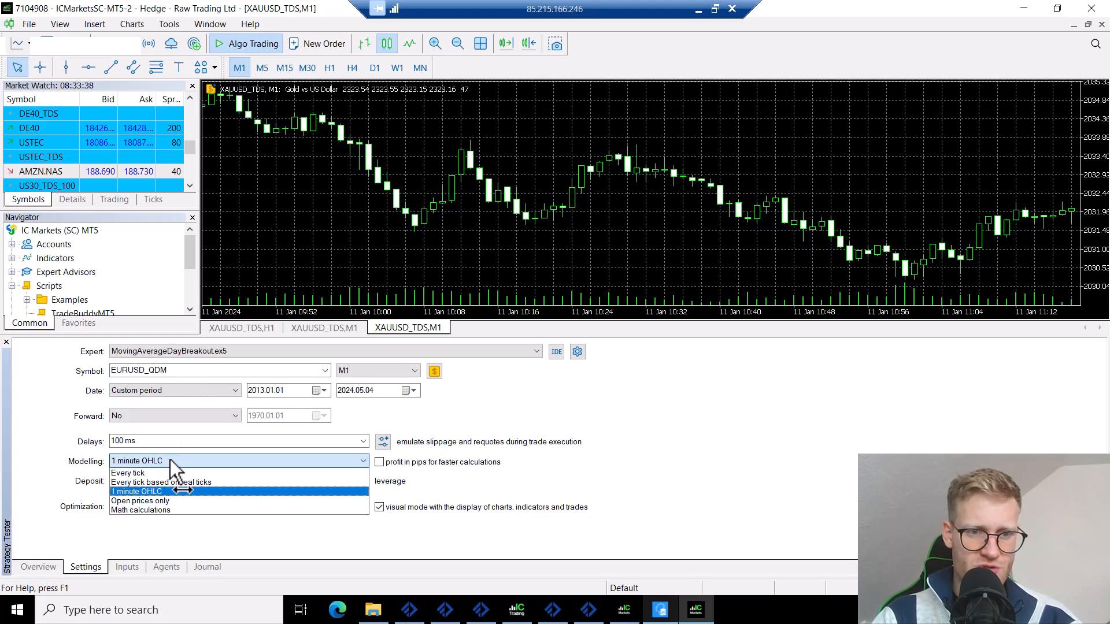
left_click(185, 482)
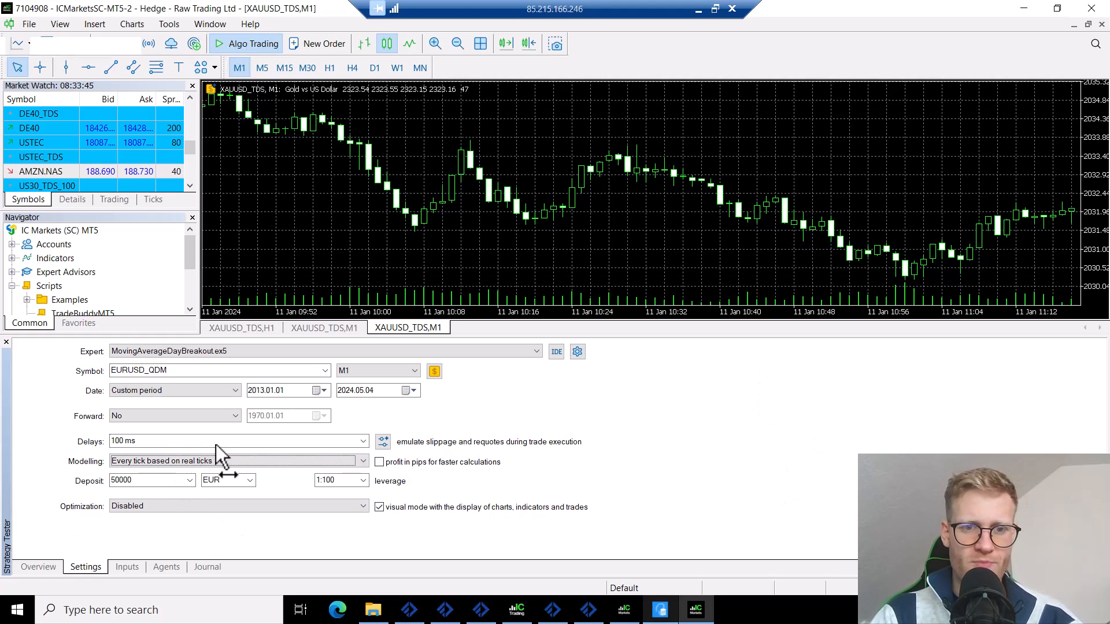
left_click(390, 389)
left_click(414, 390)
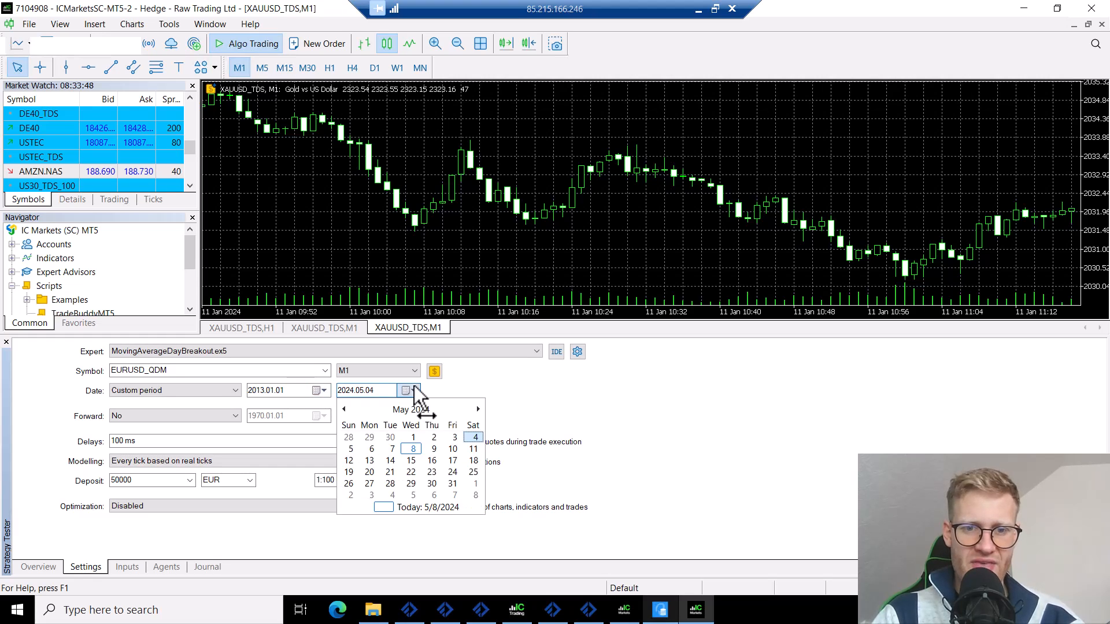
left_click(403, 503)
left_click(261, 391)
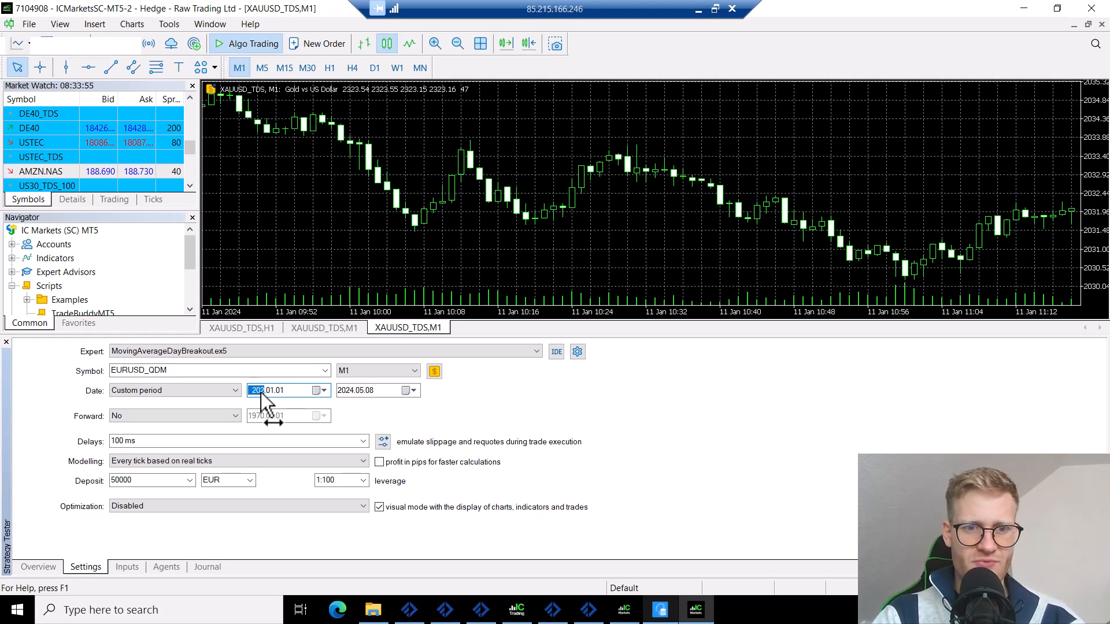
left_click(741, 412)
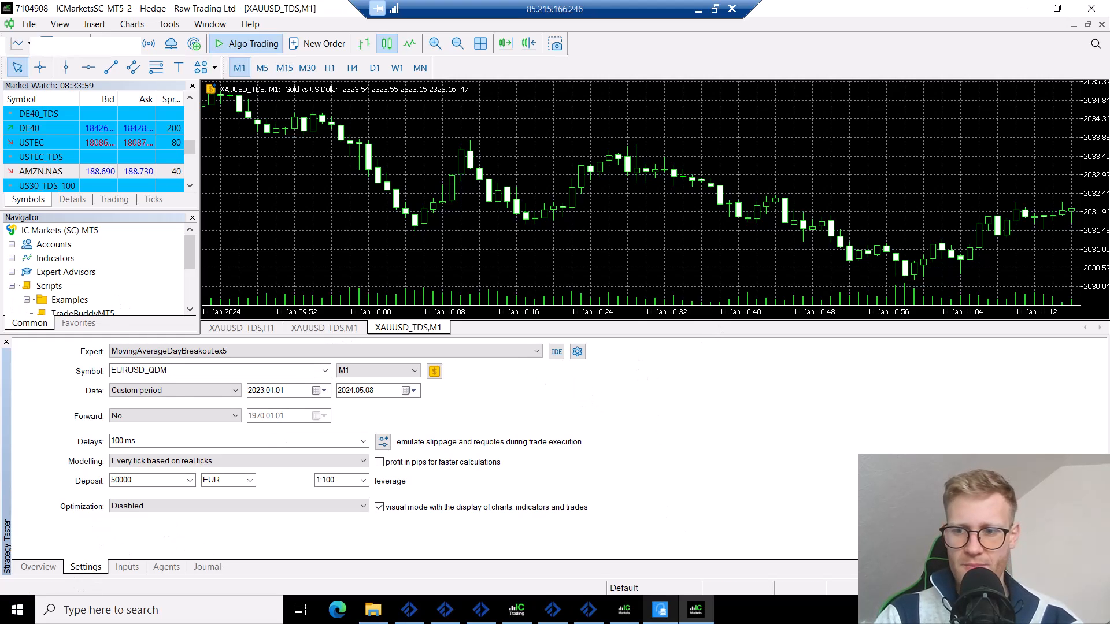
Step: Start the visual backtest of MovingAverageDayBreakout on EURUSD_QDM, slow down its playback, and maximize the visualization window
left_click(1072, 567)
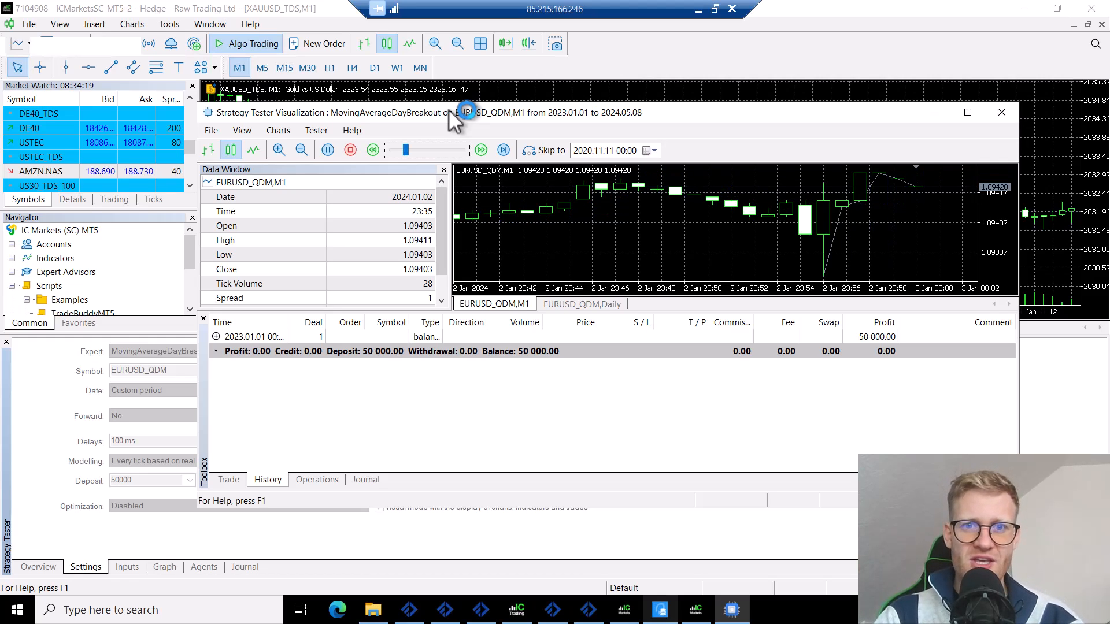
left_click(418, 150)
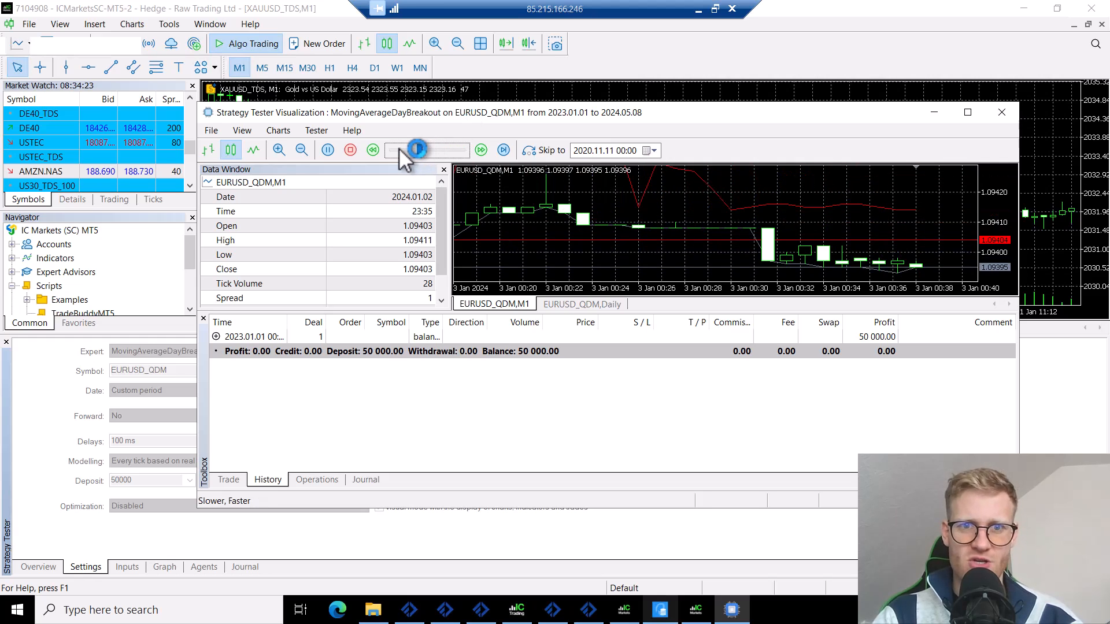
left_click(399, 150)
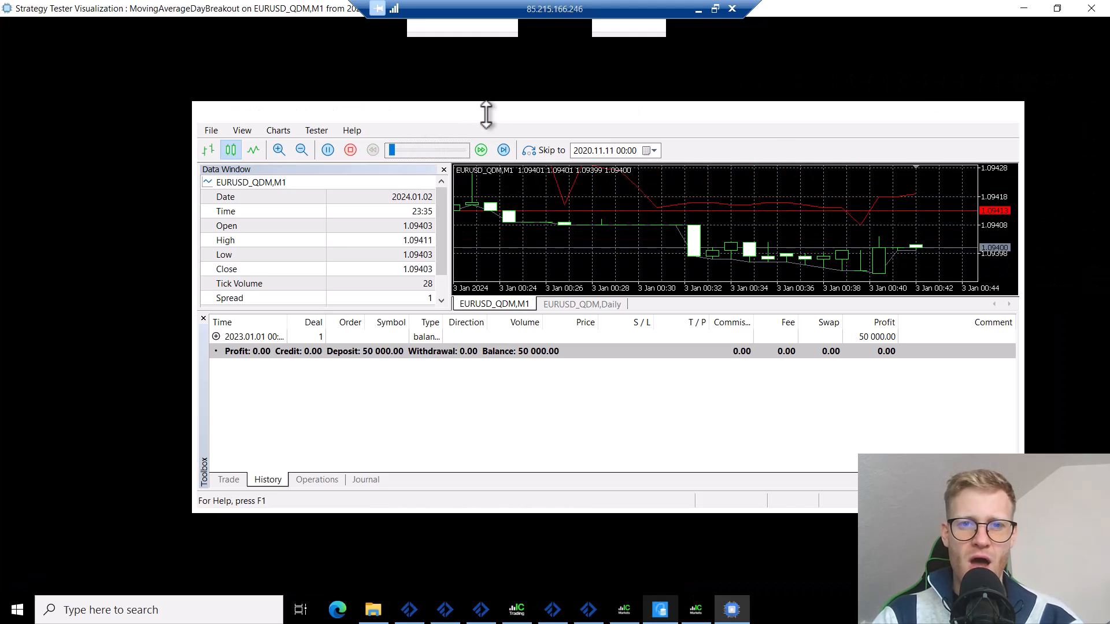
double_click(486, 113)
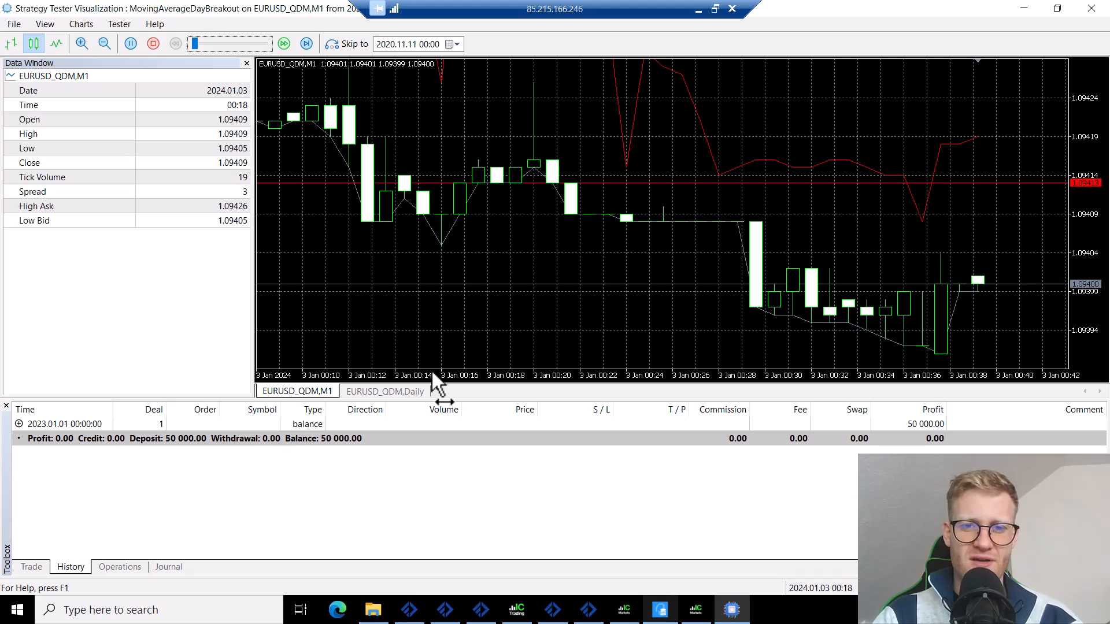
Step: Compress the M1 chart to show more history and raise the visual test's playback to maximum speed
left_click_drag(325, 362, 311, 359)
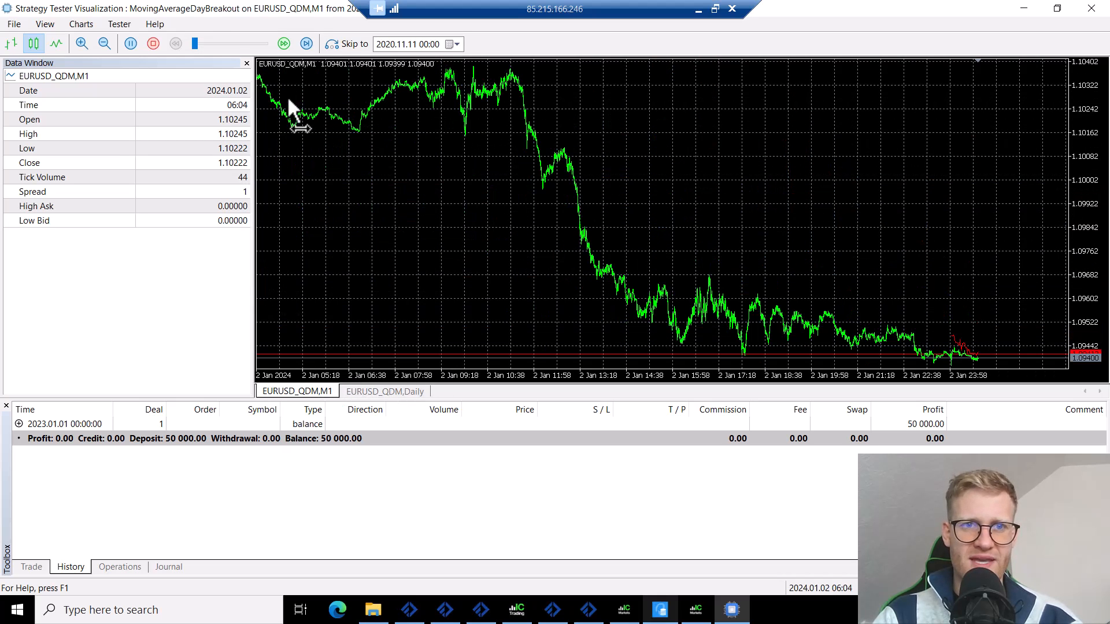
left_click(221, 37)
left_click_drag(207, 41, 284, 51)
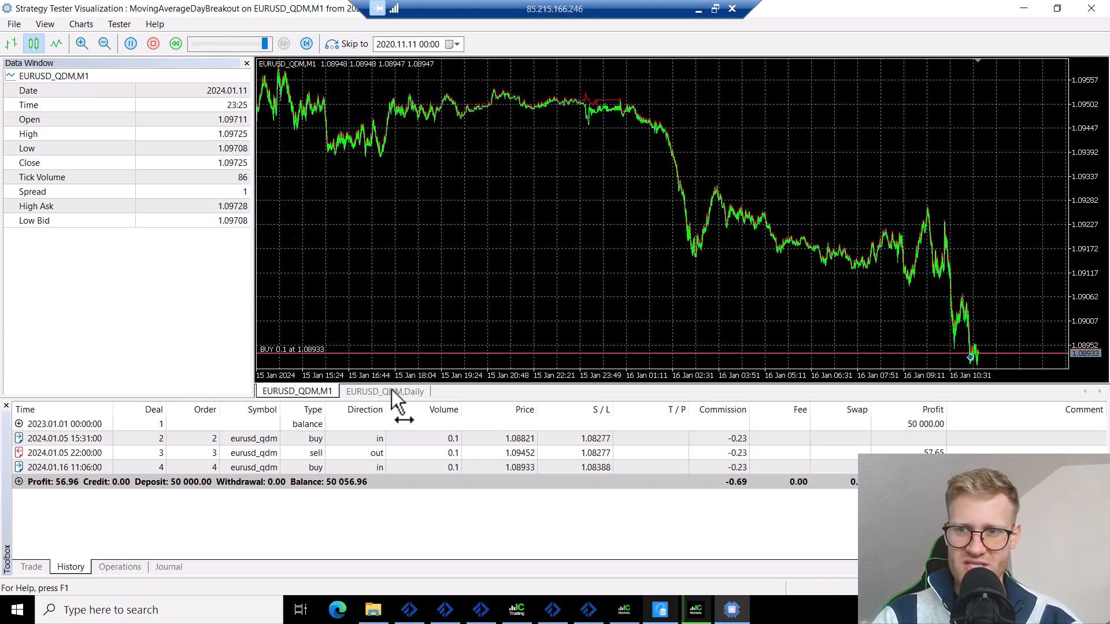
Step: View the EURUSD_QDM Daily chart as candlesticks and return to the M1 chart
left_click(391, 391)
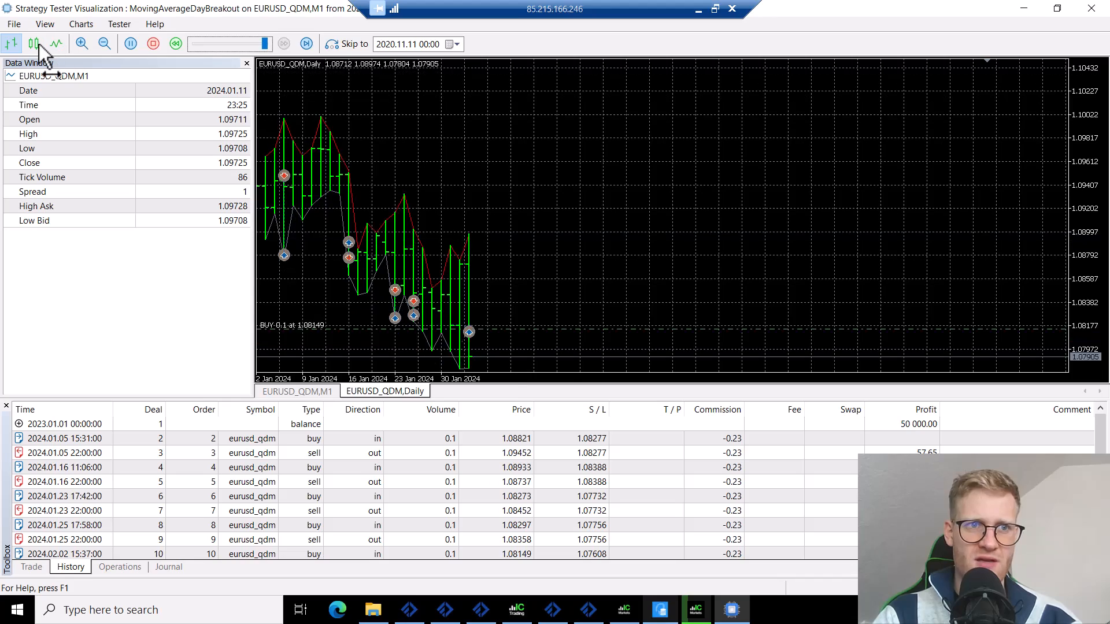
left_click(38, 44)
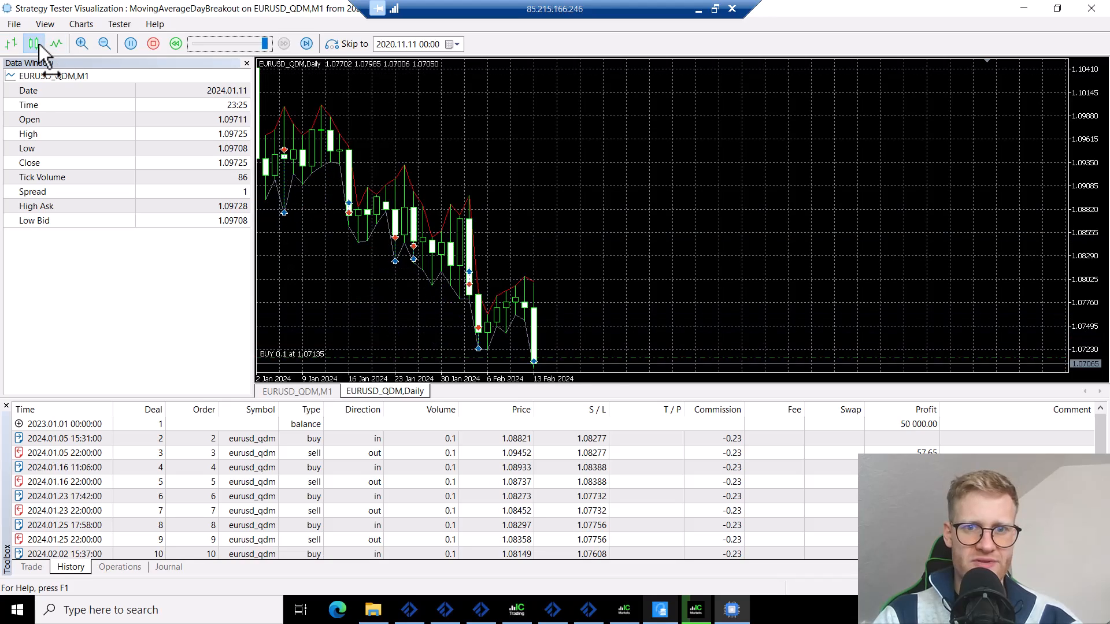
left_click(300, 391)
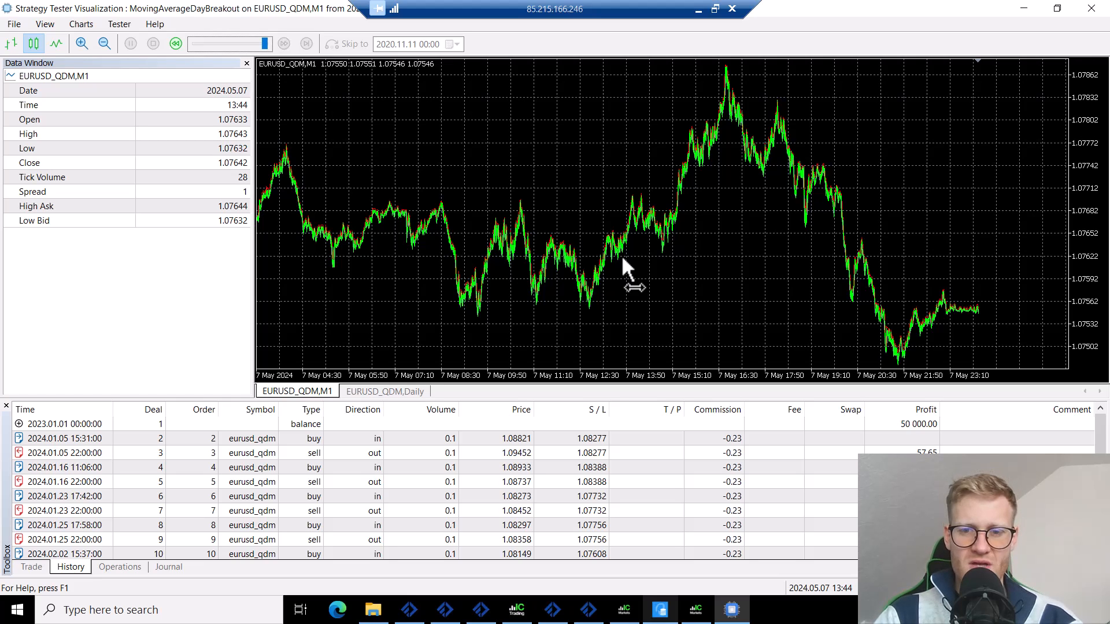
Step: Check the history quality in the terminal's backtest report and set the test's start date to 2024.01.01
left_click(700, 610)
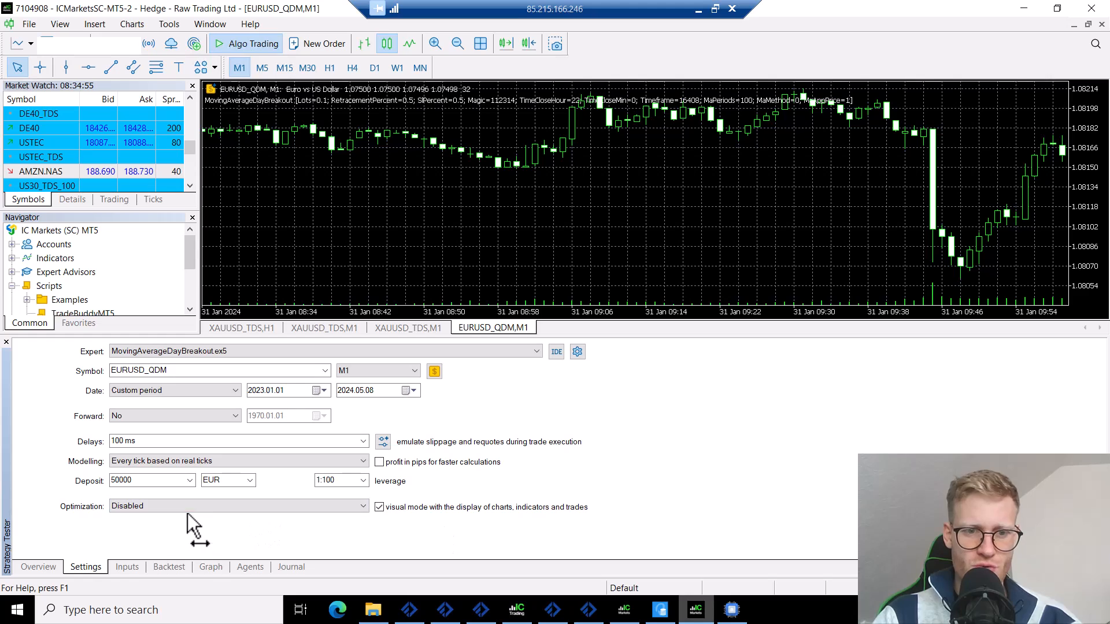
left_click(158, 565)
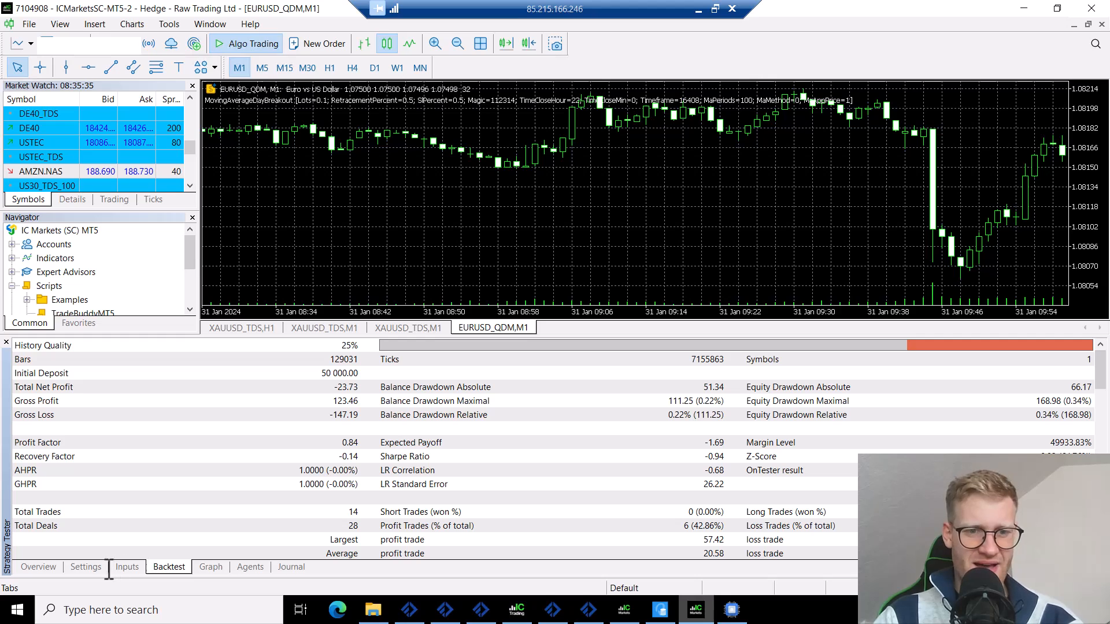
left_click(86, 567)
double_click(258, 390)
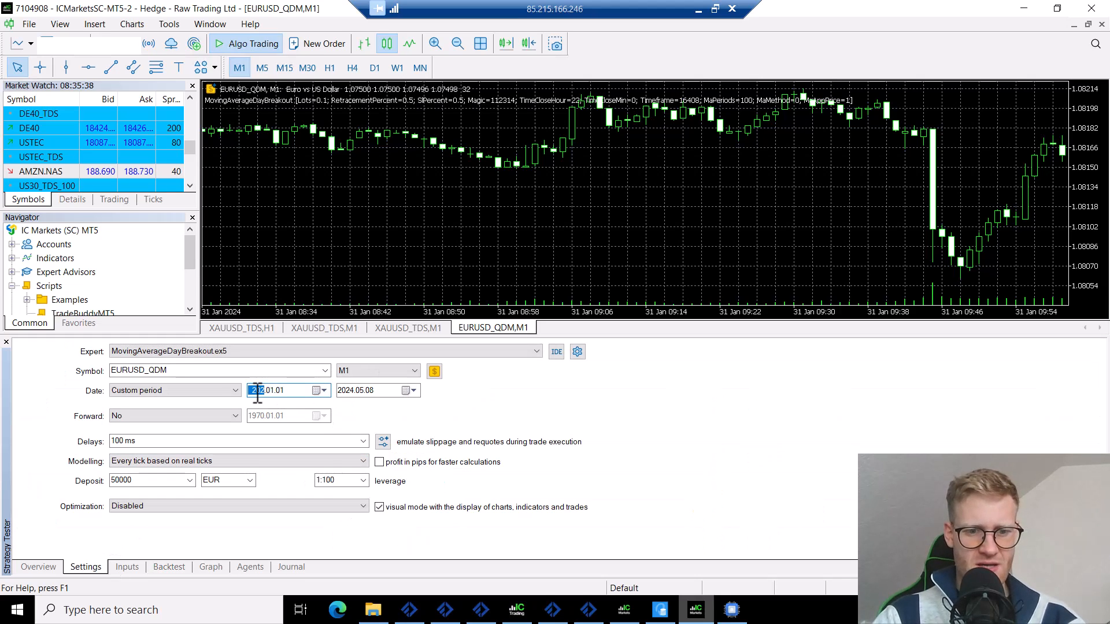
type("2024")
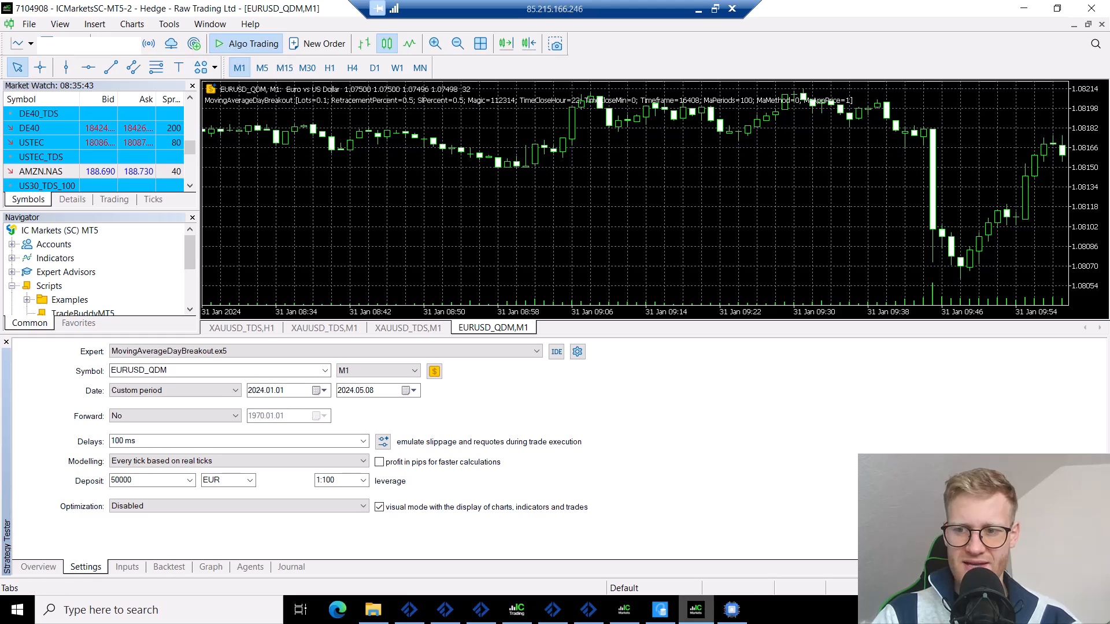
Step: Run the visual backtest again with the new start date and follow it in the visualization window
left_click(1073, 567)
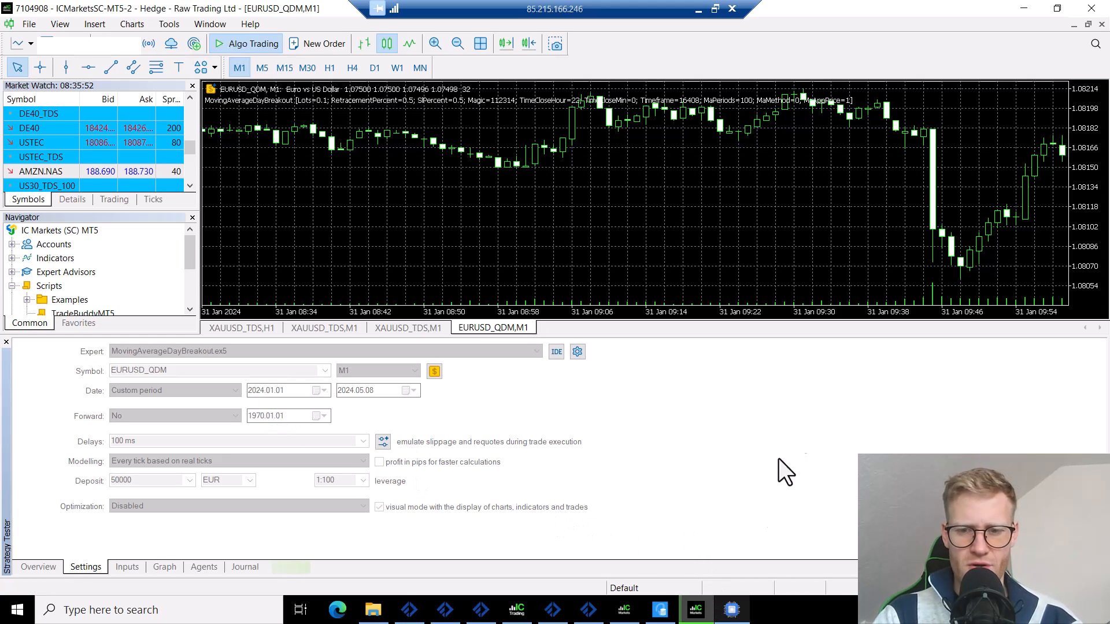
left_click(731, 610)
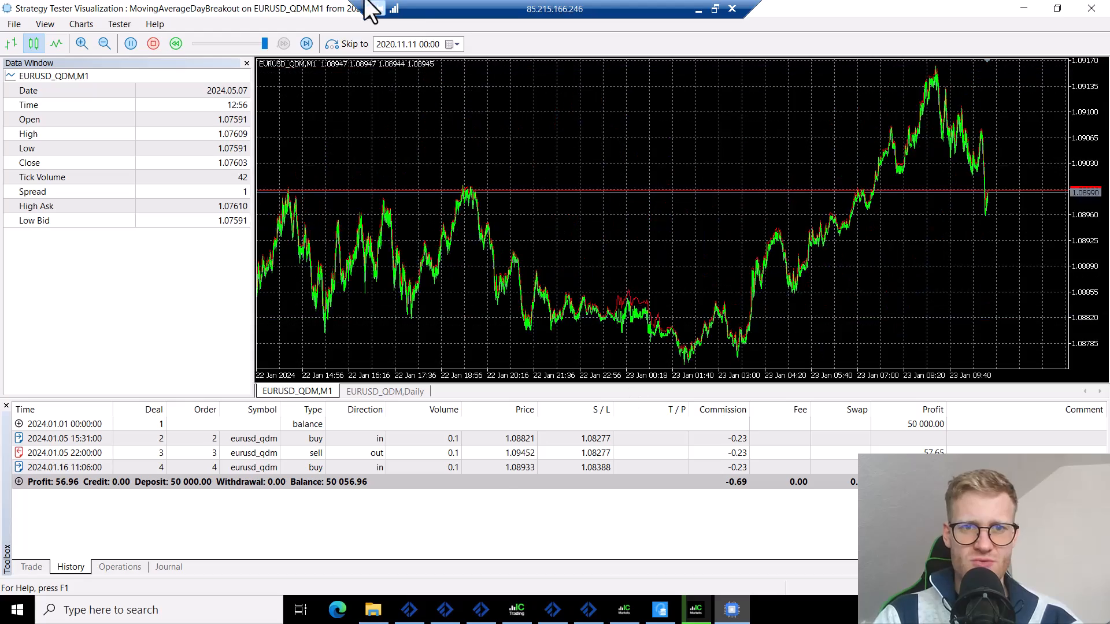
left_click(731, 610)
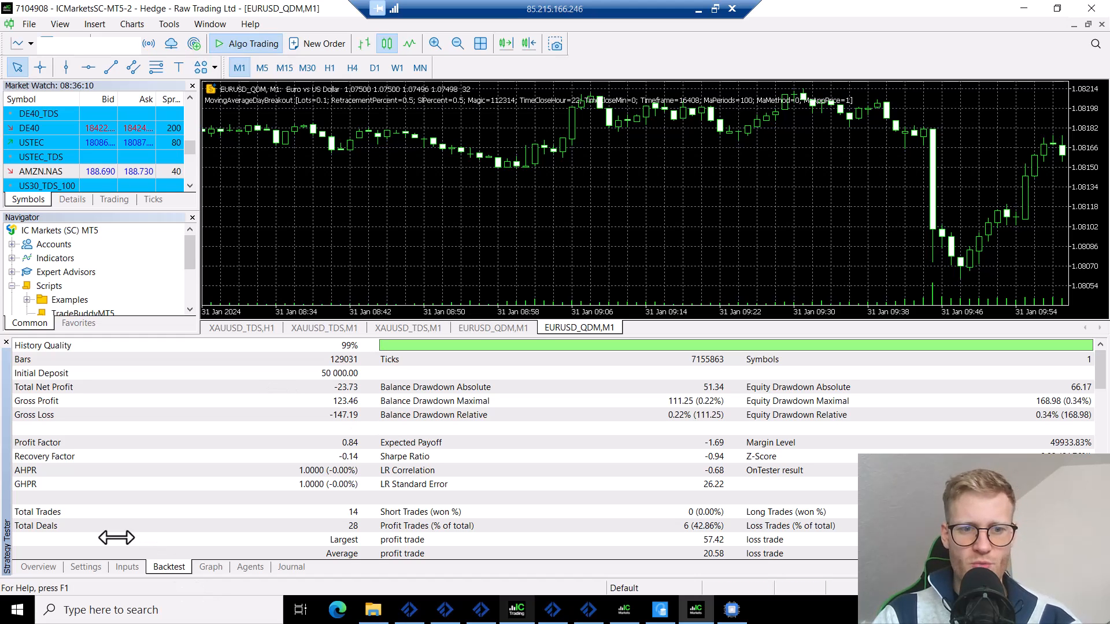
Step: Review the test's start date in the settings and examine the new backtest report in an enlarged Strategy Tester
left_click(92, 566)
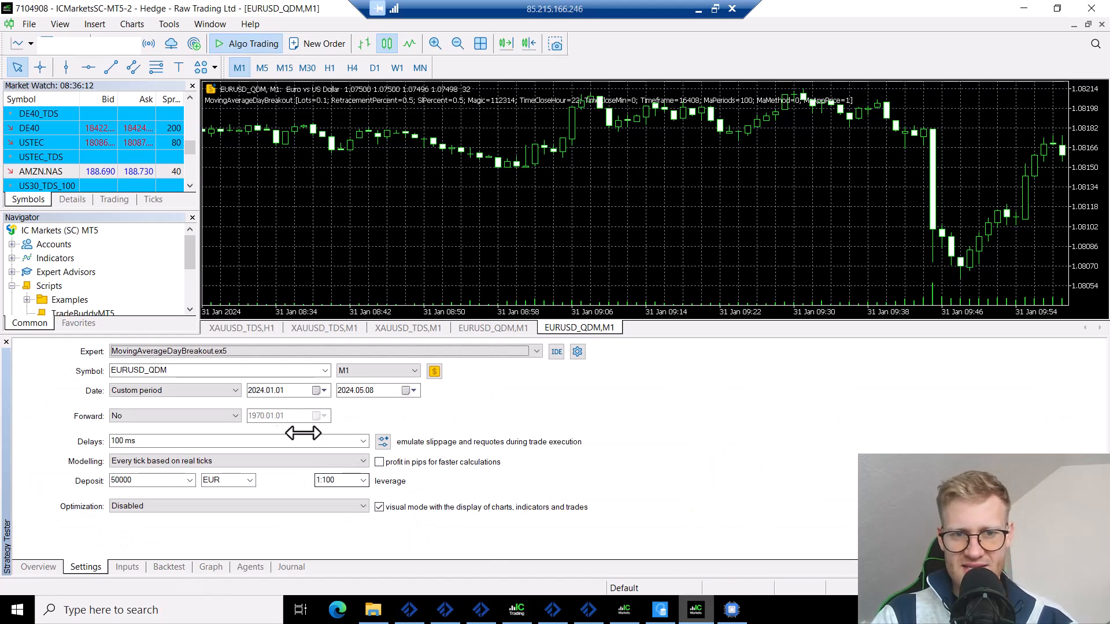
left_click(258, 391)
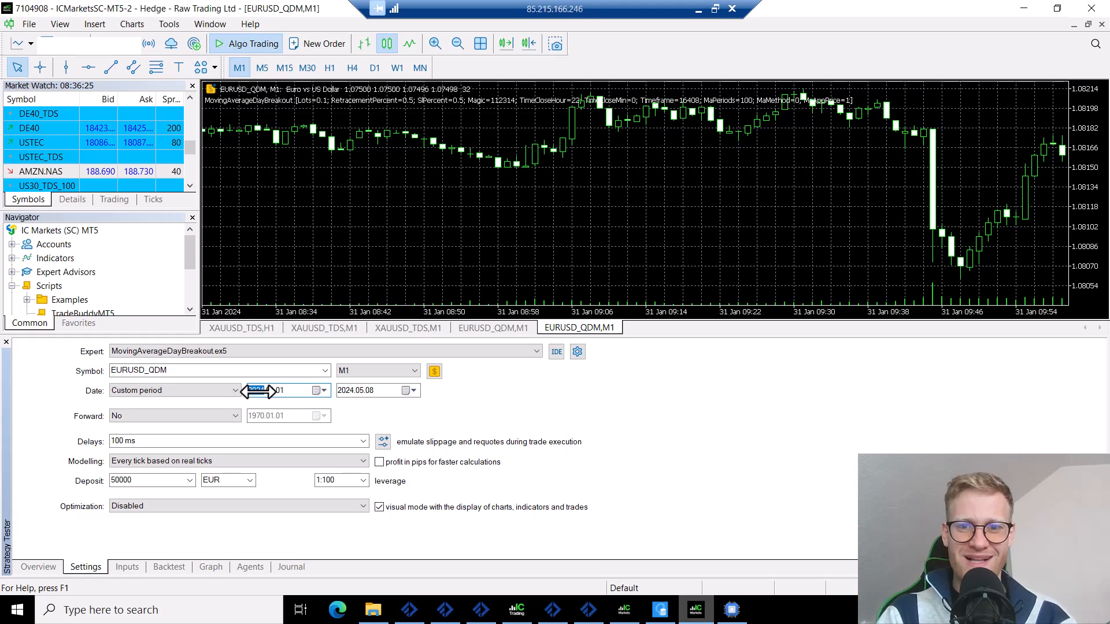
left_click(166, 568)
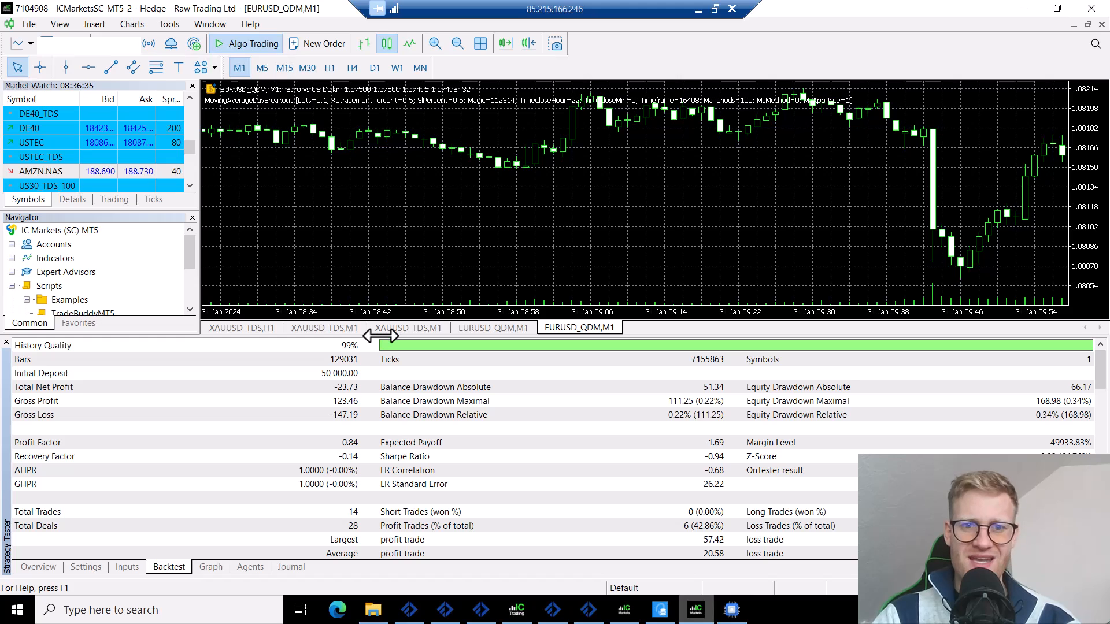
left_click_drag(379, 334, 378, 264)
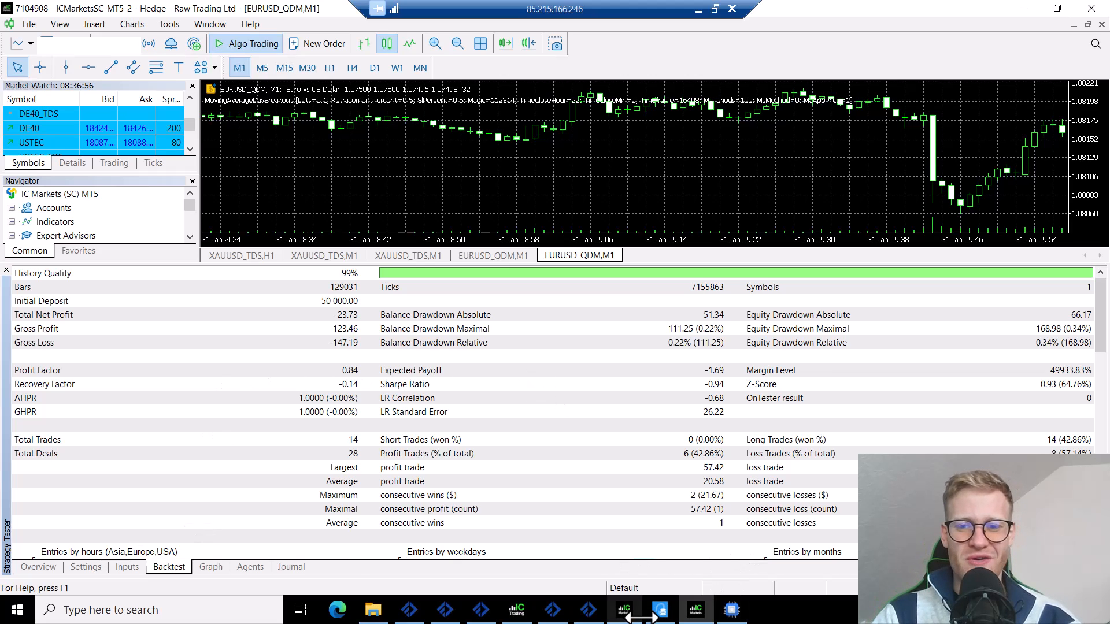
Step: Switch to QuantDataManager, select the EURUSD_TICK_ESTPlus07 dataset, and compare it with the backtest report in MetaTrader 5
left_click(661, 612)
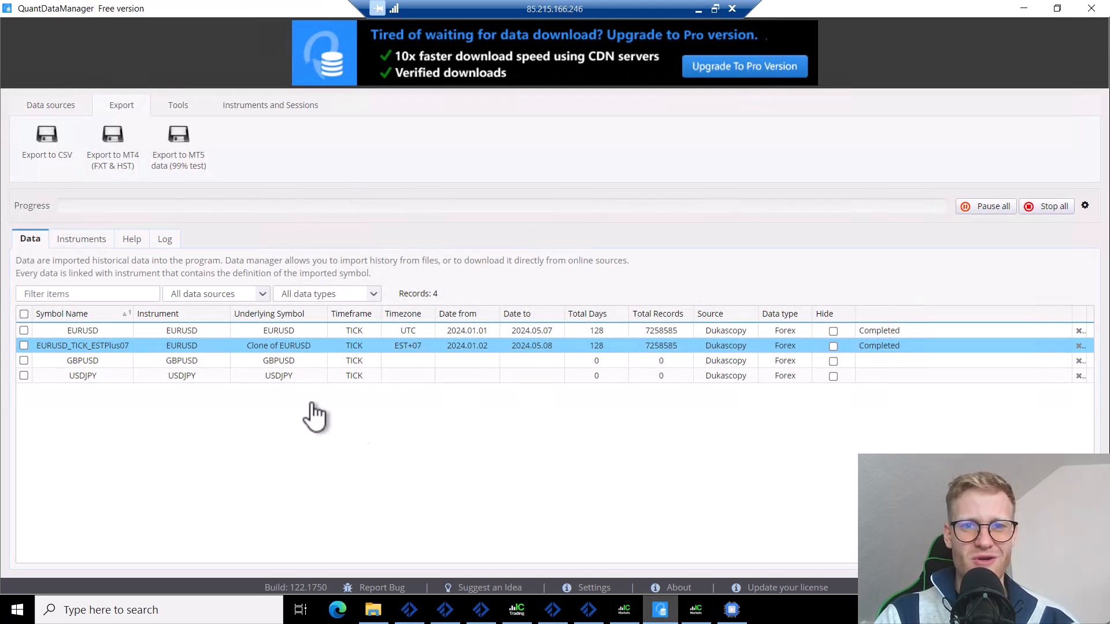
left_click(227, 363)
left_click(247, 375)
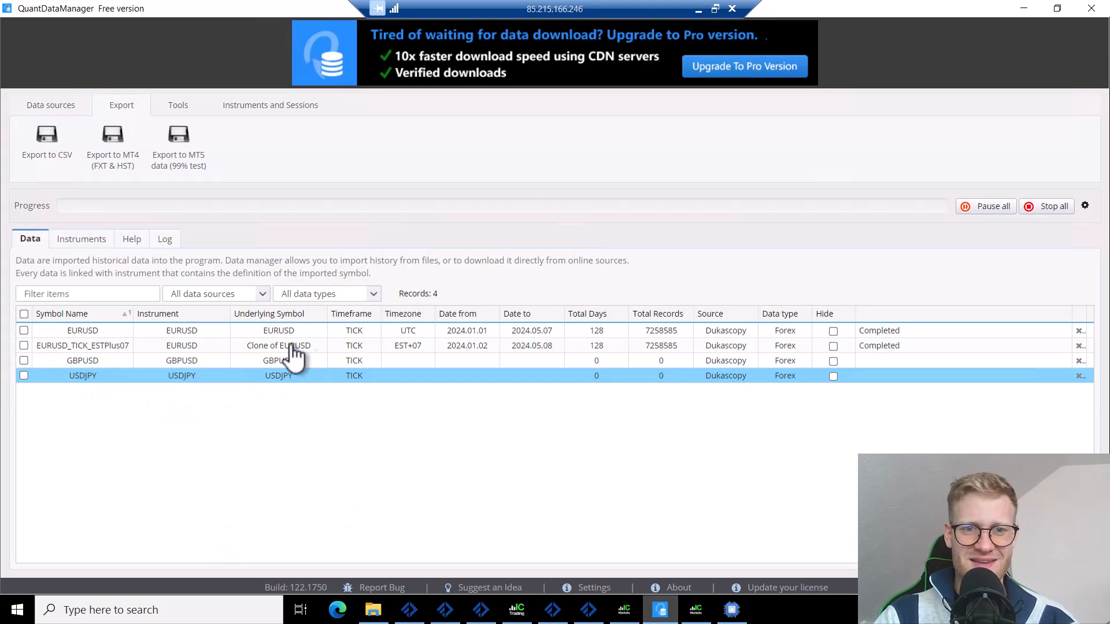
left_click(310, 347)
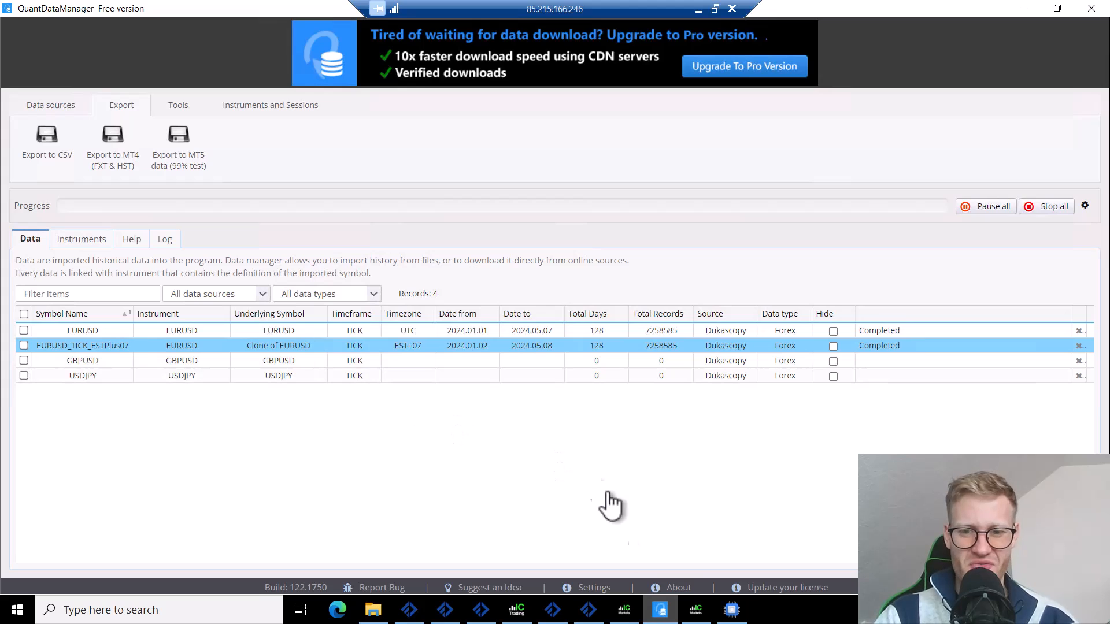
left_click(696, 612)
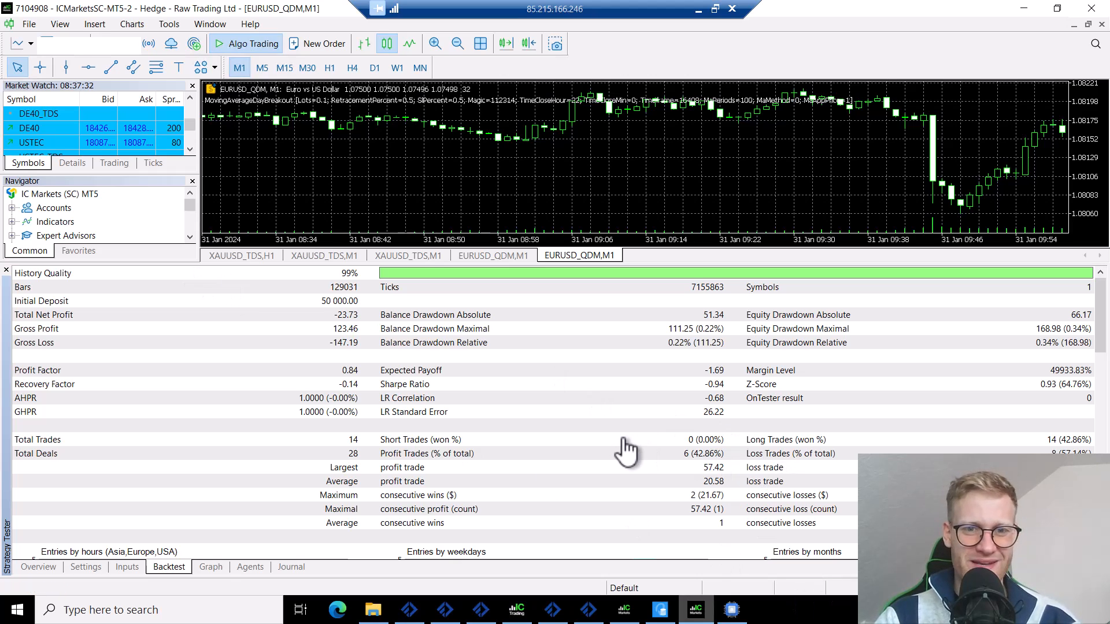
left_click(661, 612)
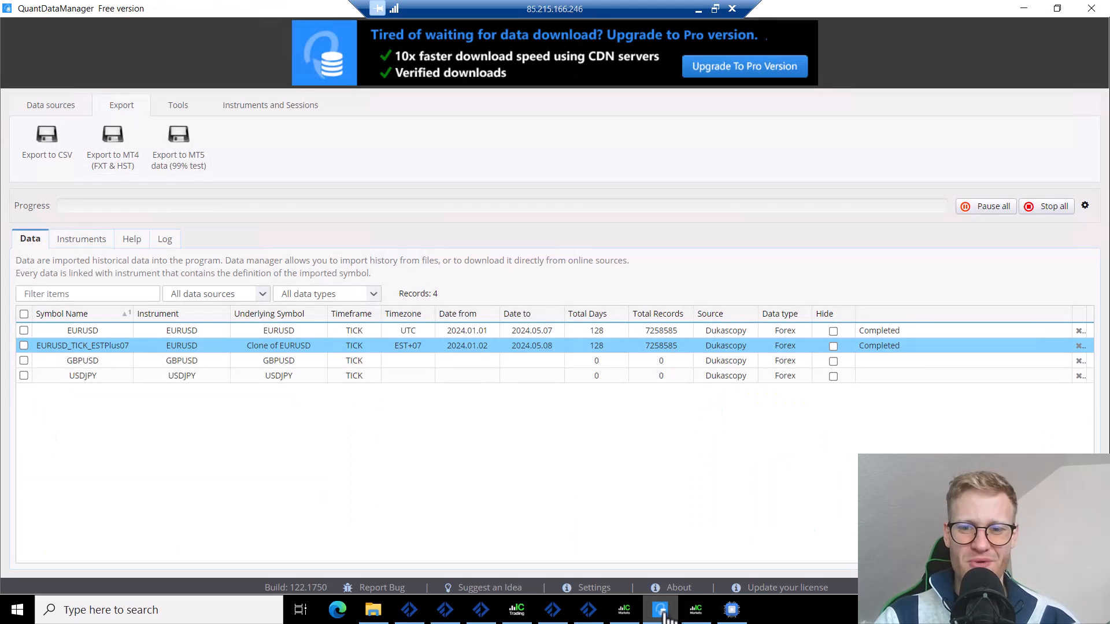